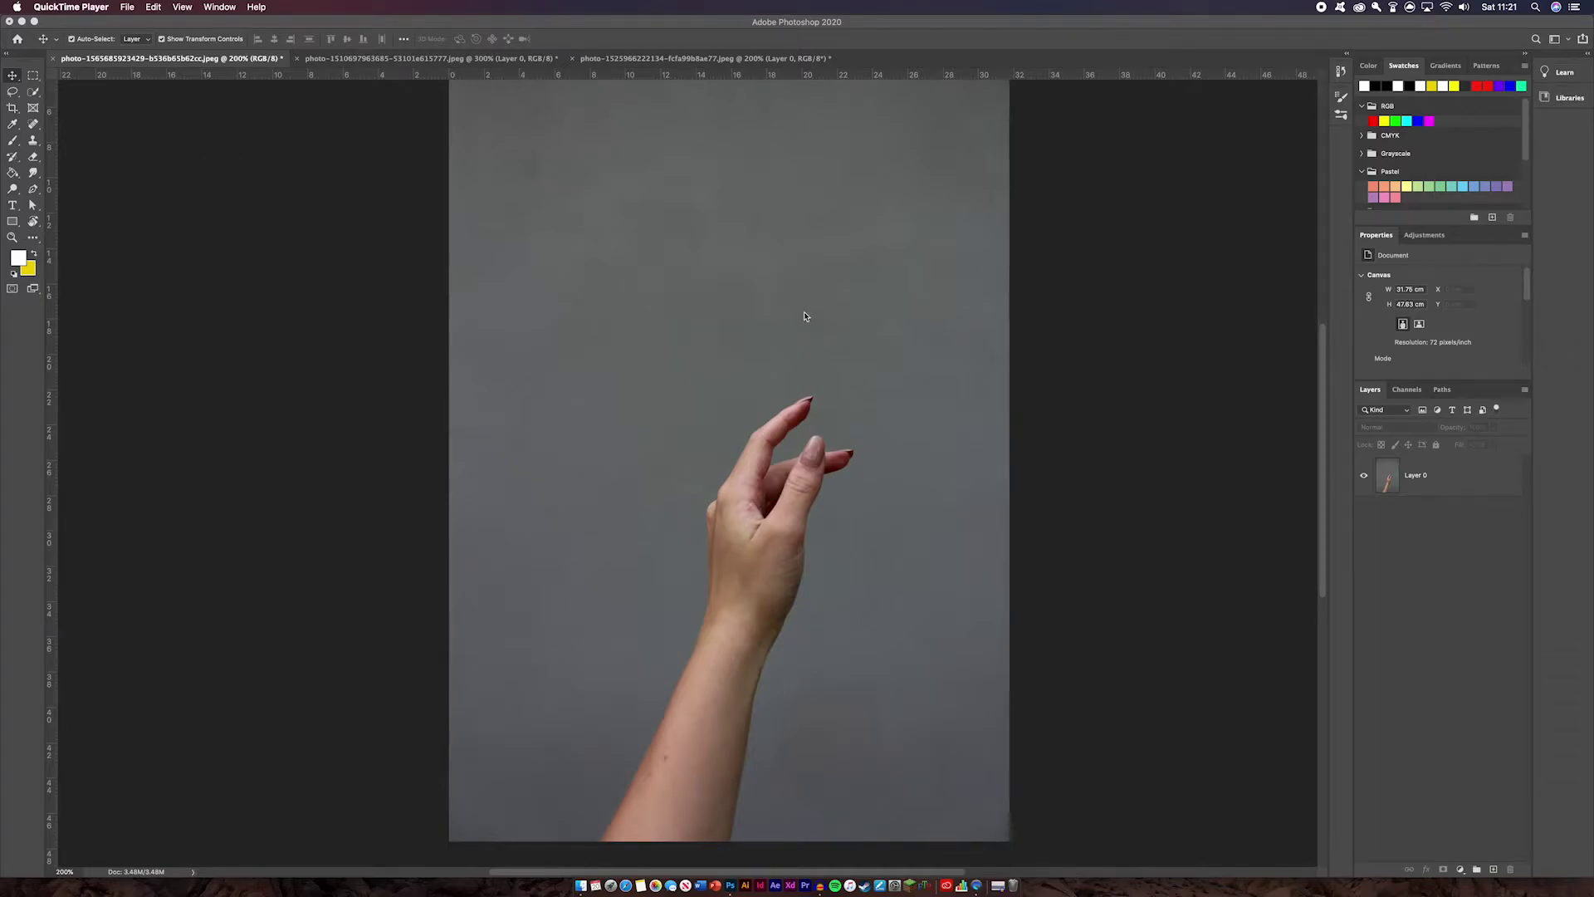
# Set the Pen tool to Path mode for tracing the arm and reset the foreground and background colours to default
pyautogui.click(34, 193)
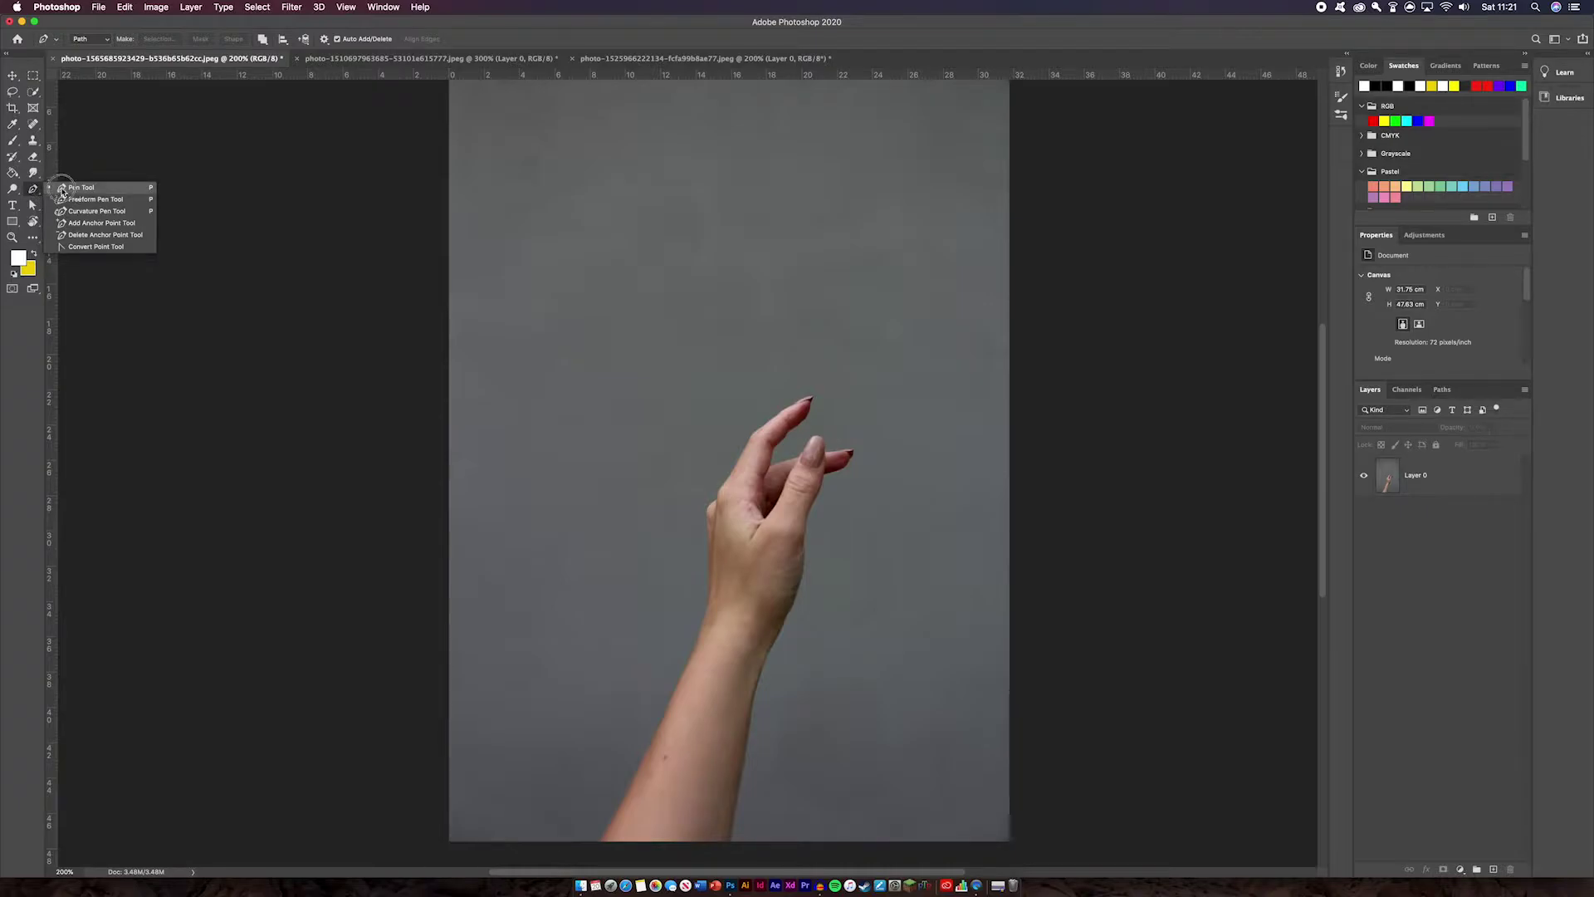
pyautogui.click(62, 193)
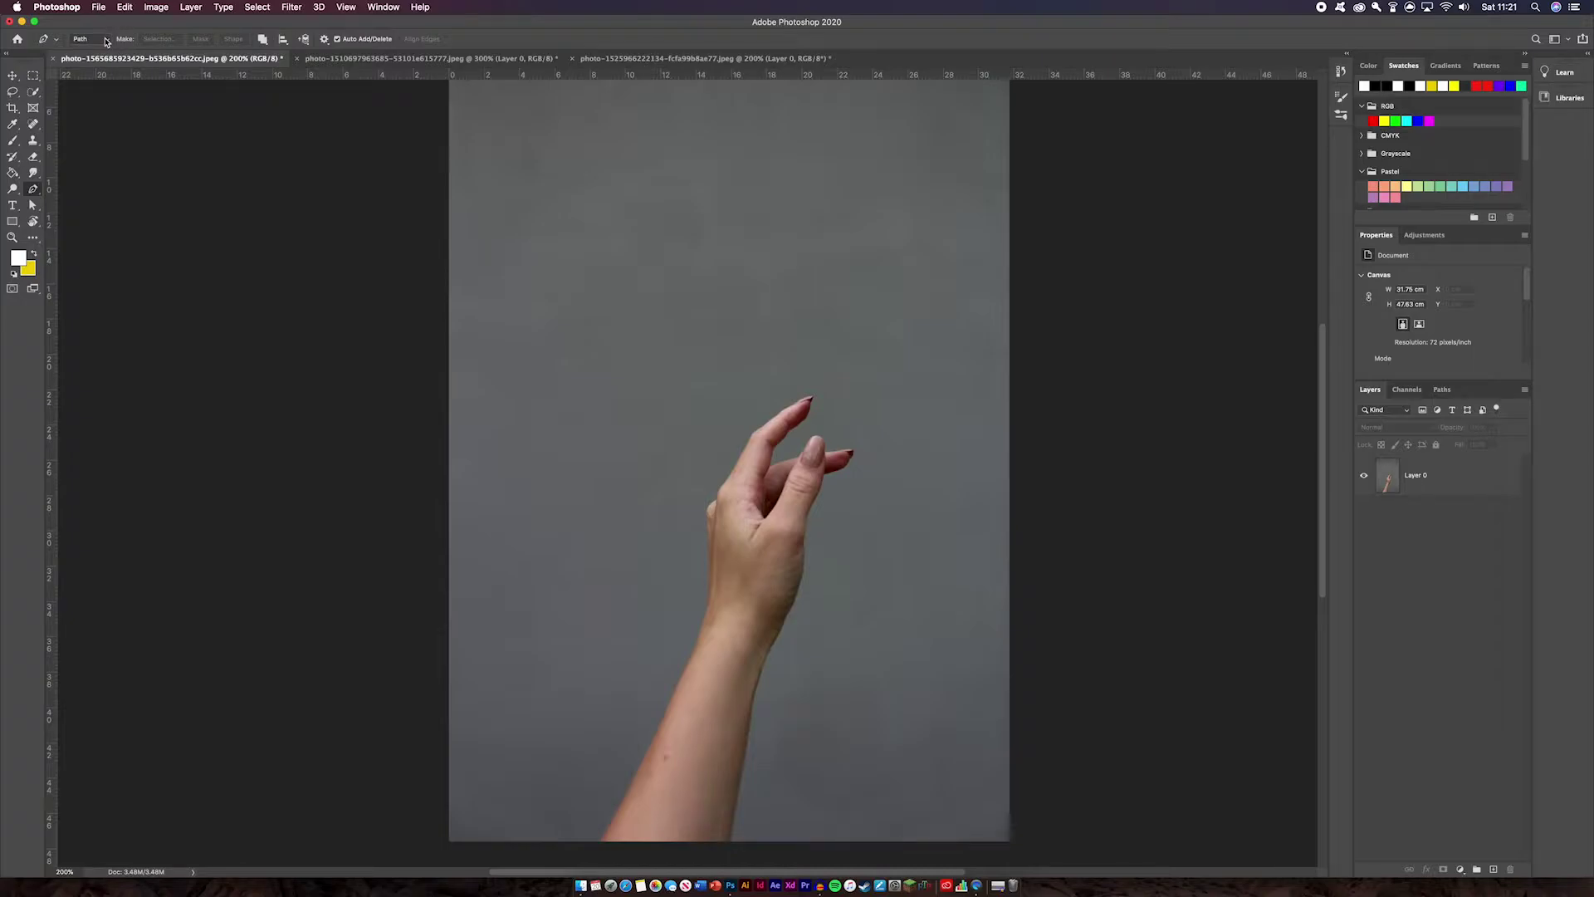
pyautogui.click(107, 41)
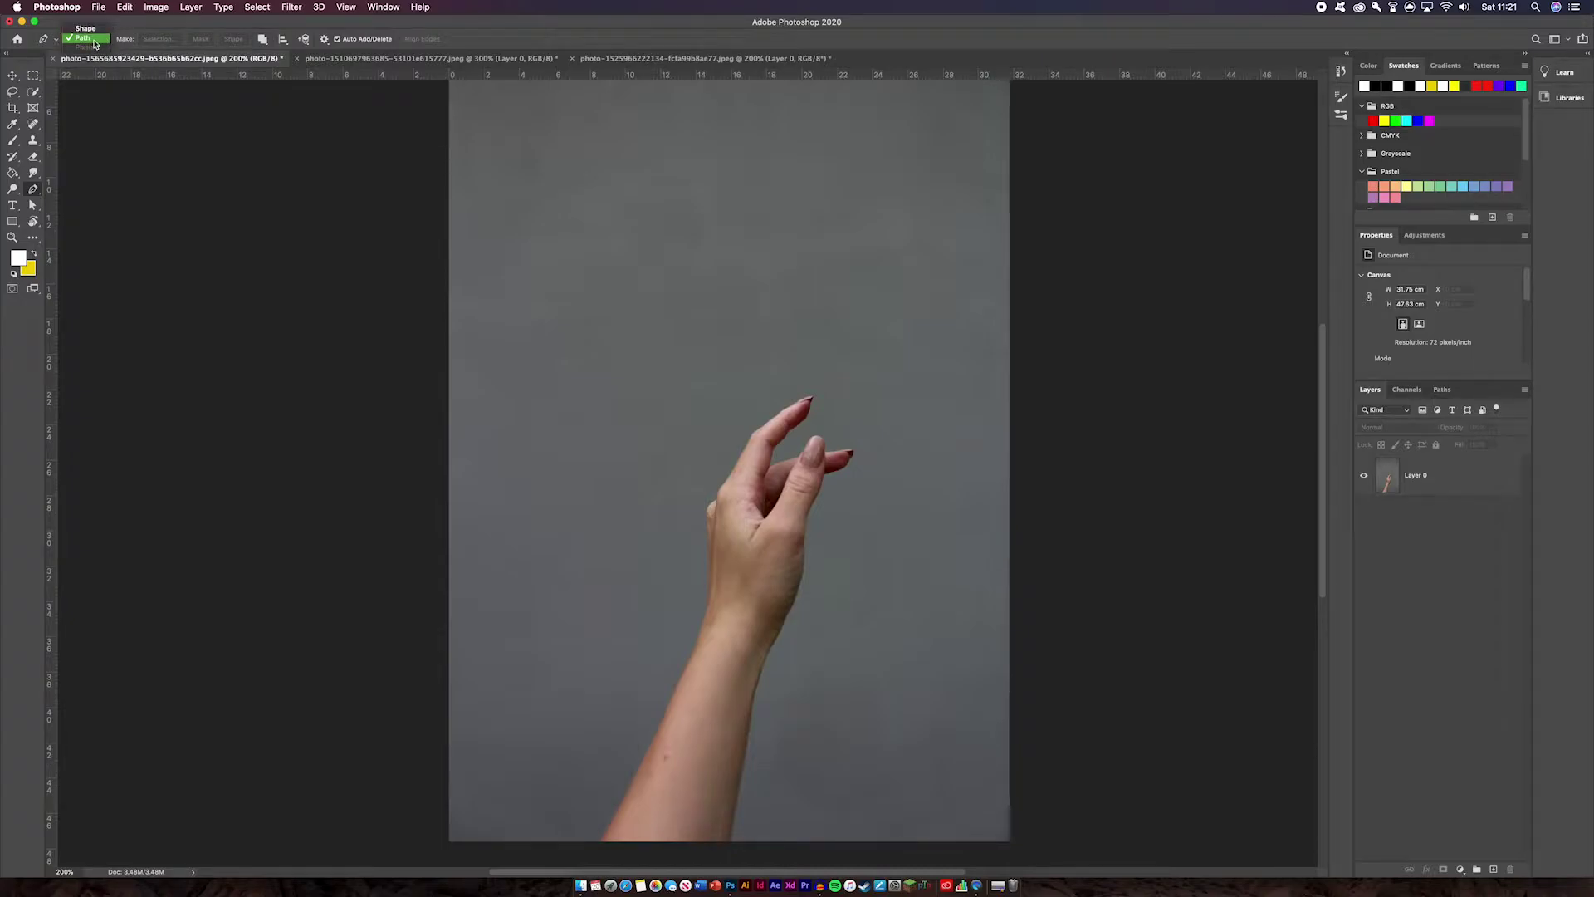
pyautogui.click(95, 40)
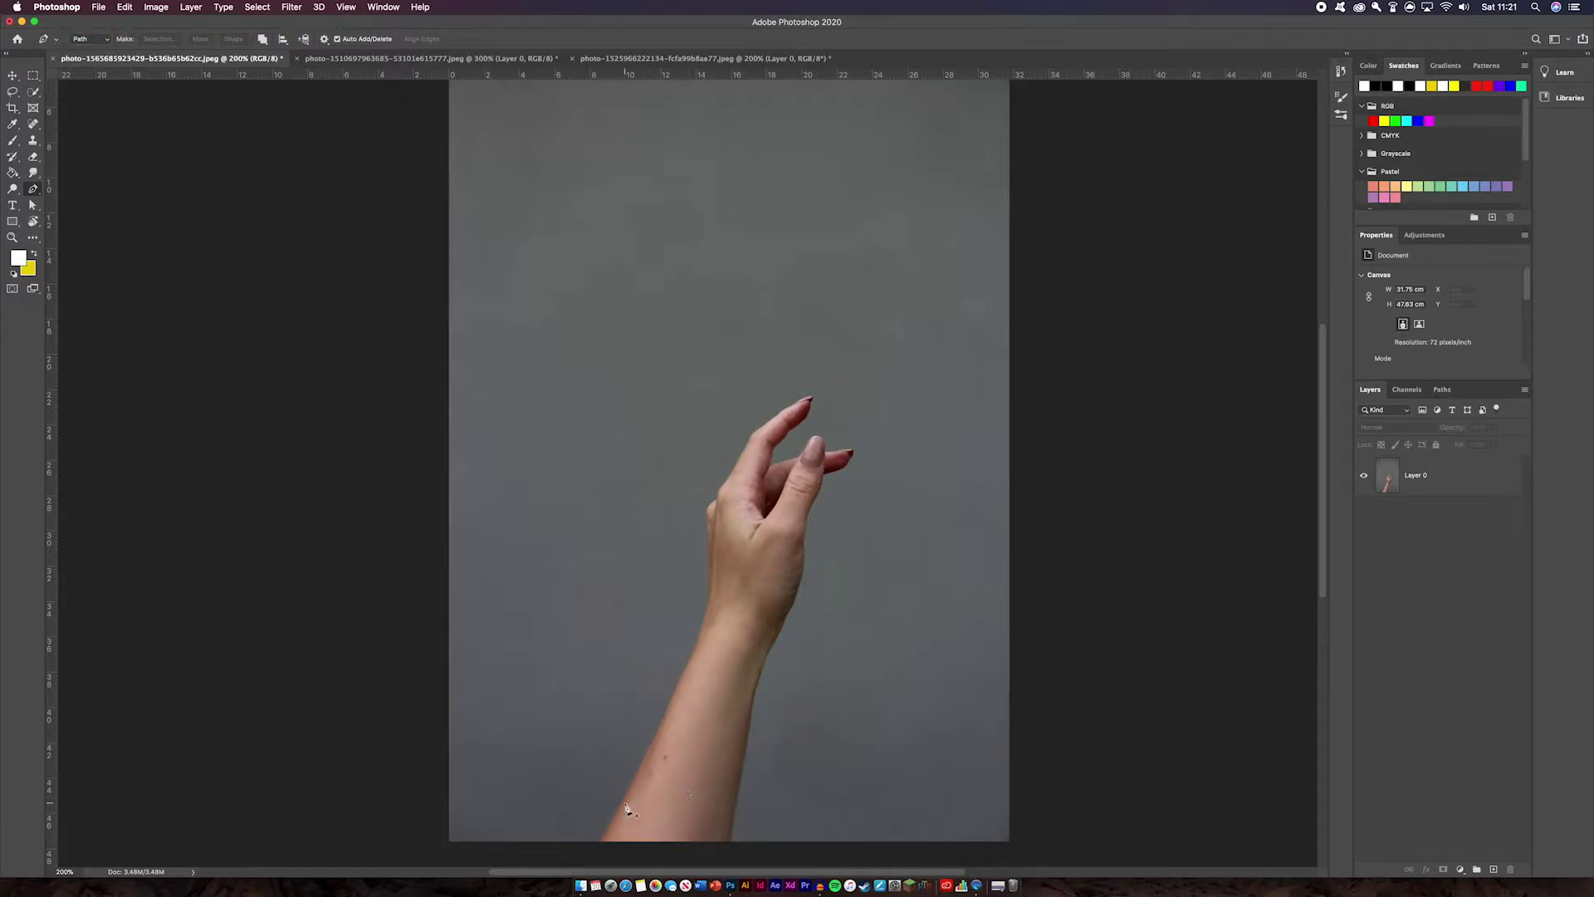
pyautogui.press('super+plus')
pyautogui.moveTo(893, 751); pyautogui.dragTo(918, 583)
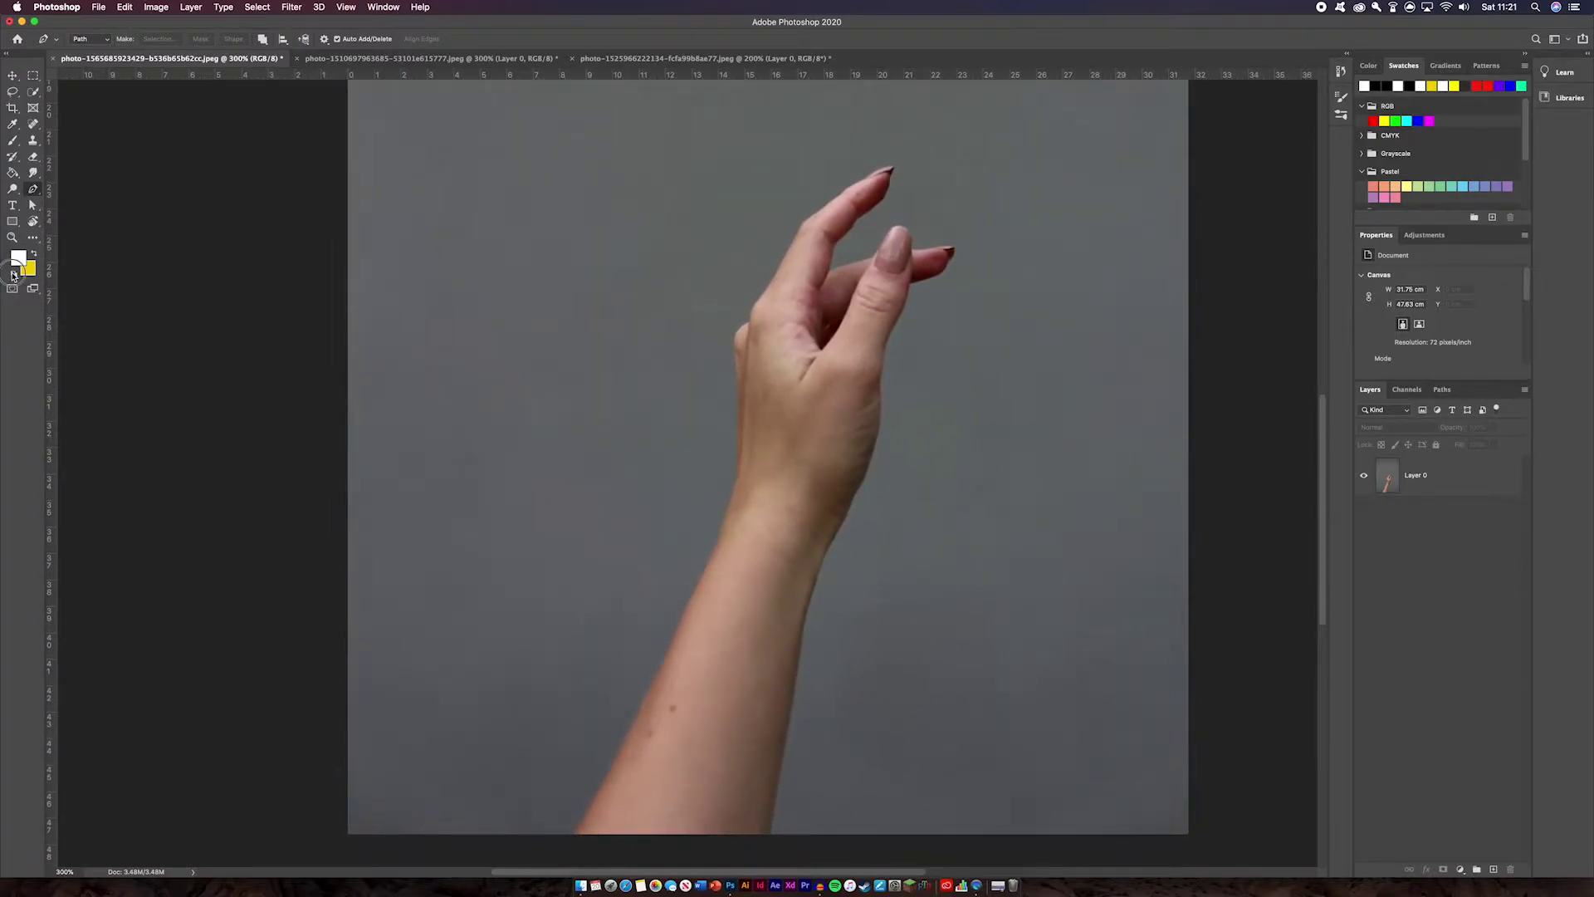
pyautogui.press('d')
# Place a starting anchor at the arm's lower edge and examine the Pen tool's path thickness options
pyautogui.click(574, 835)
pyautogui.click(664, 665)
pyautogui.click(636, 577)
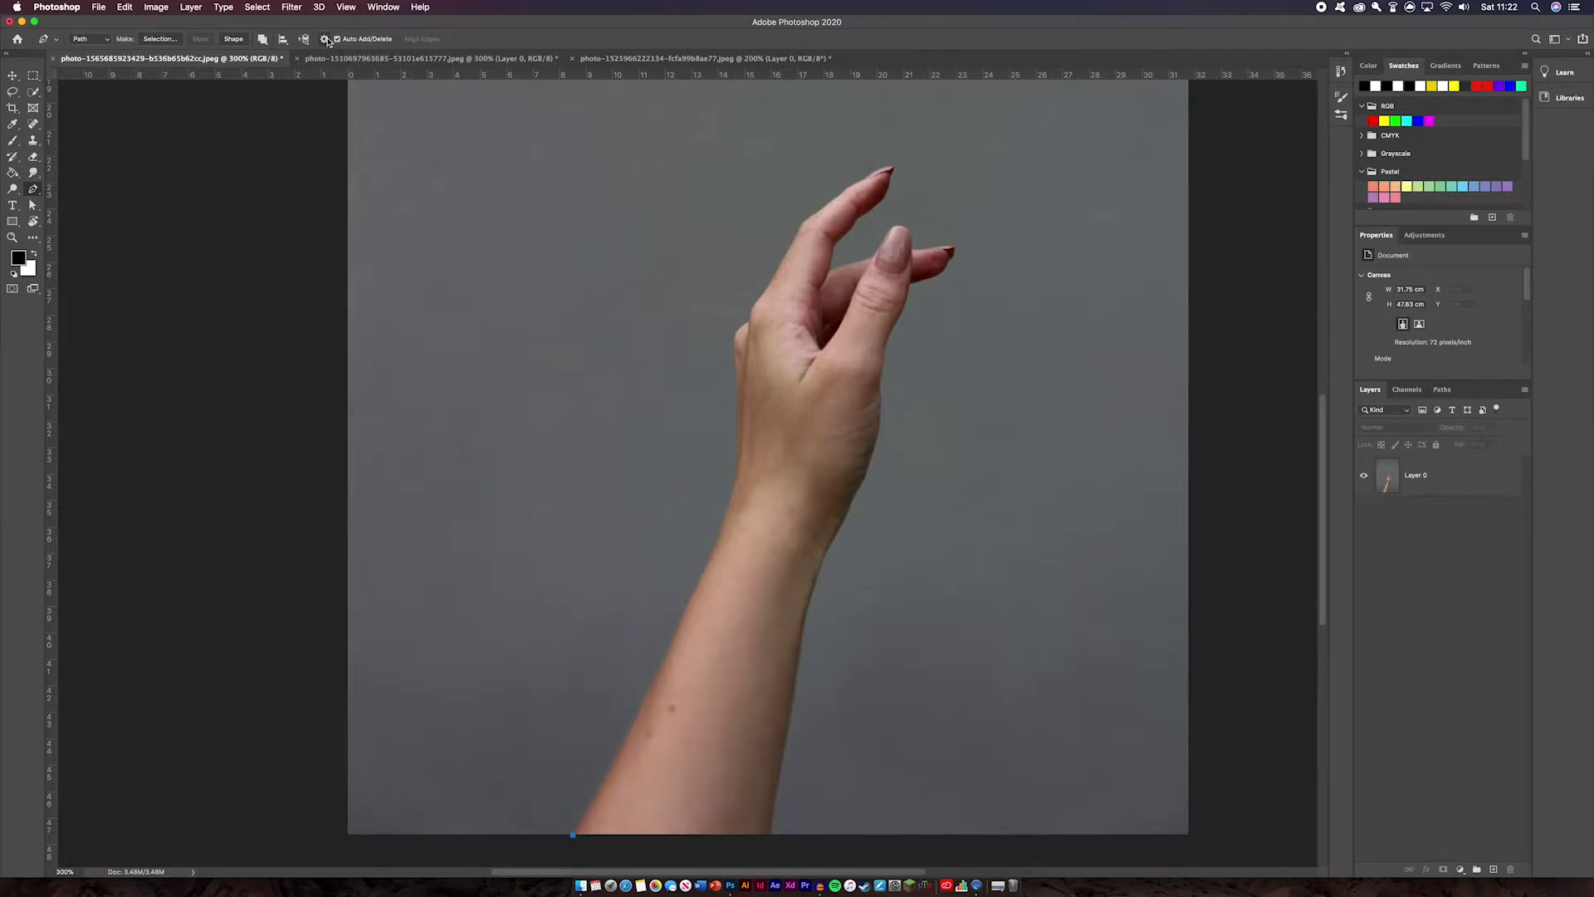
pyautogui.click(326, 39)
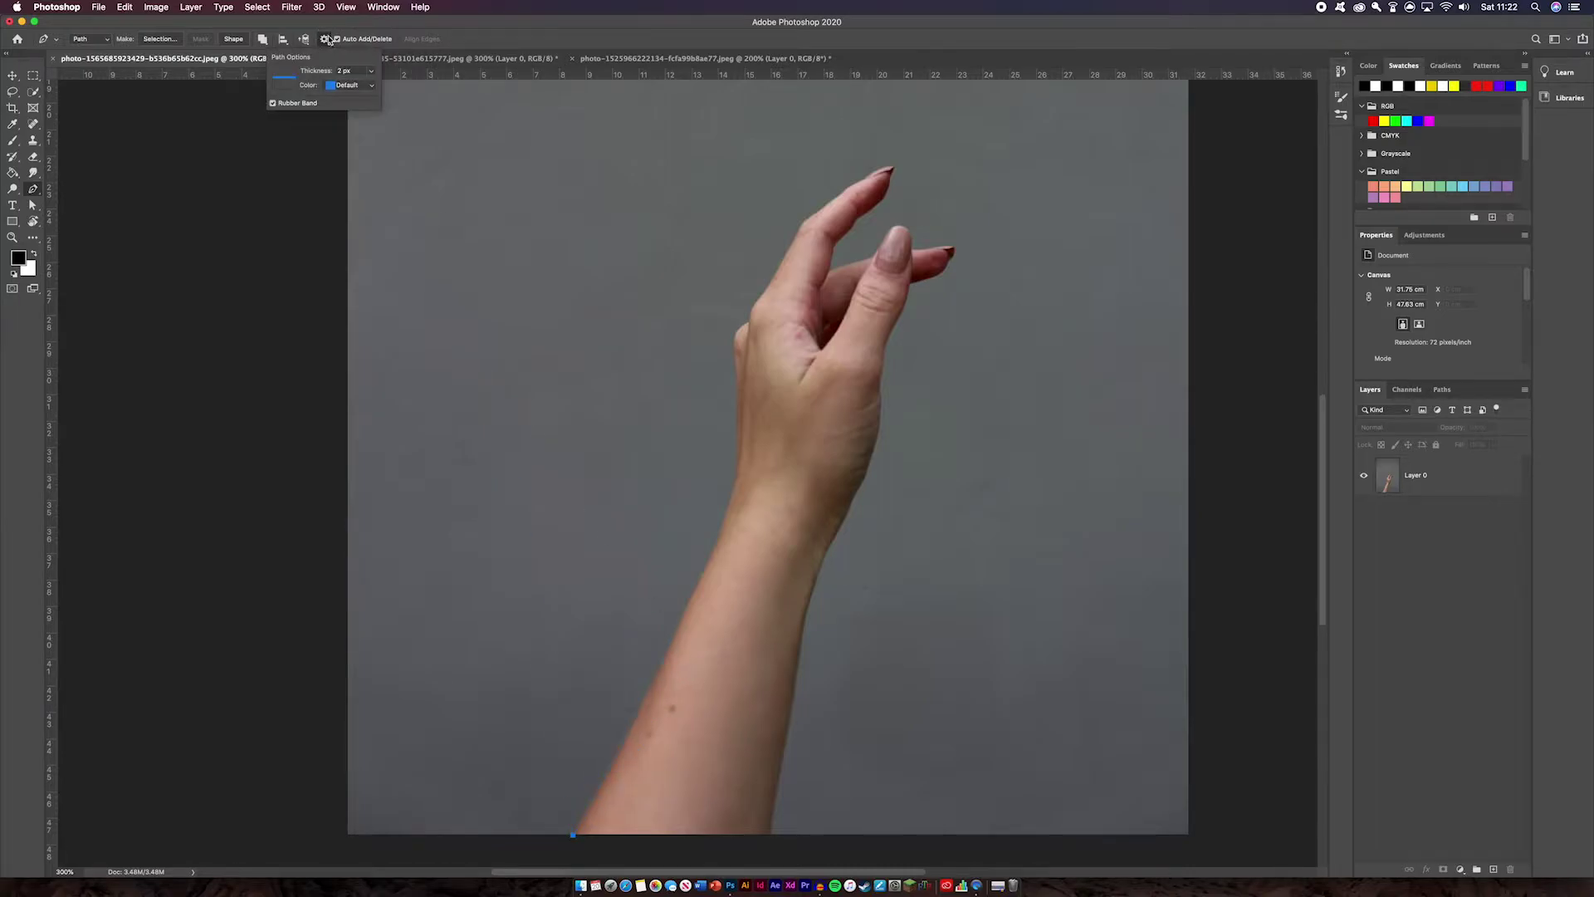
pyautogui.click(372, 73)
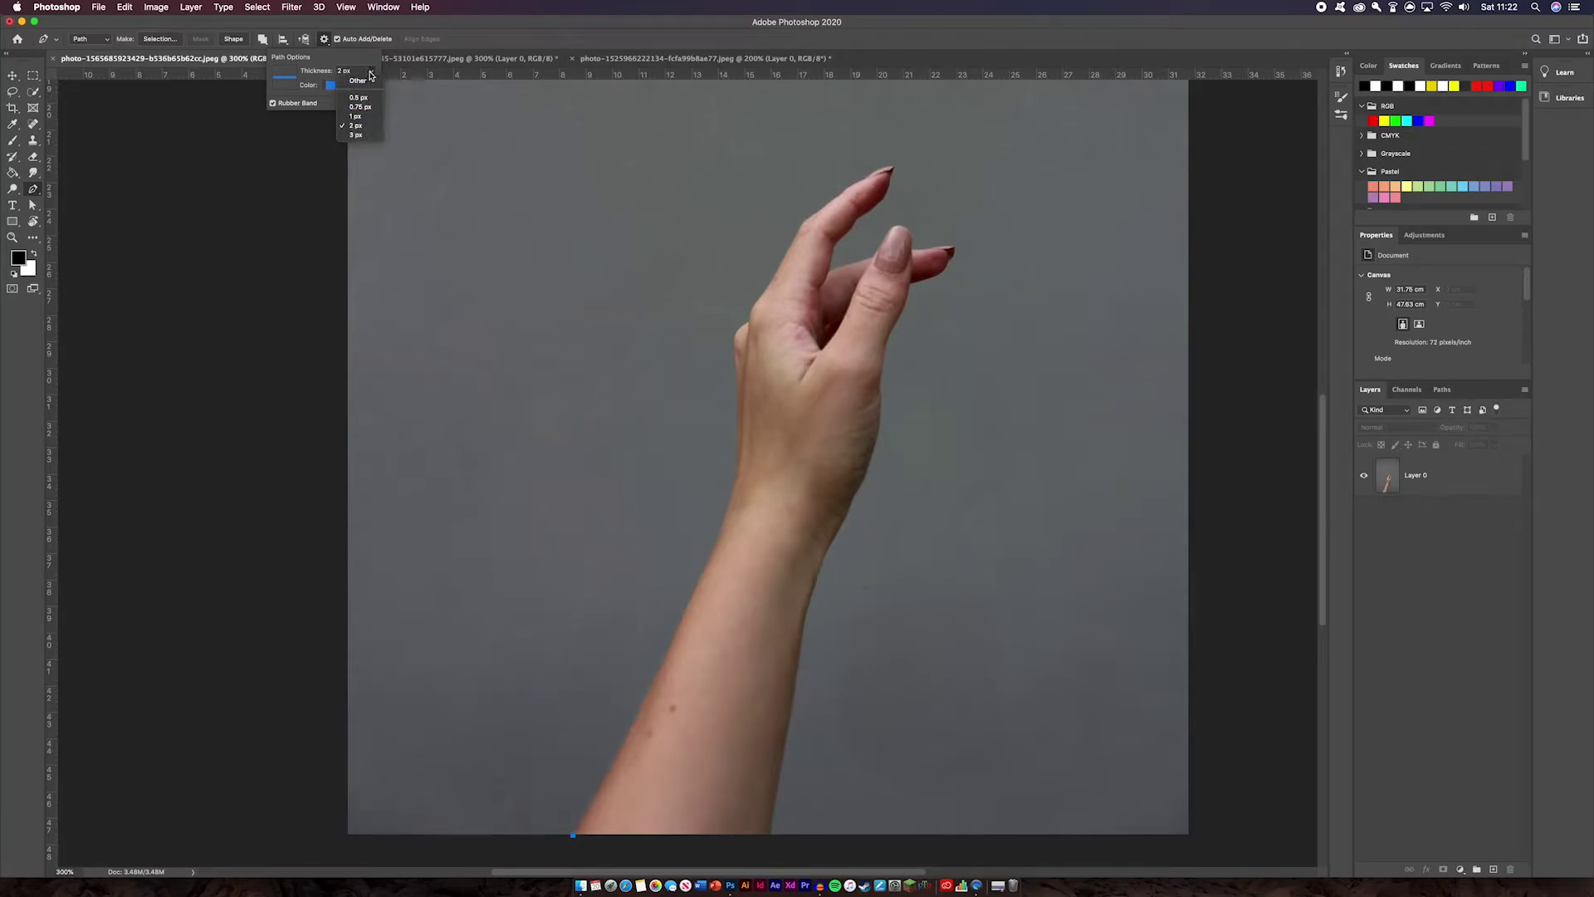
pyautogui.click(370, 76)
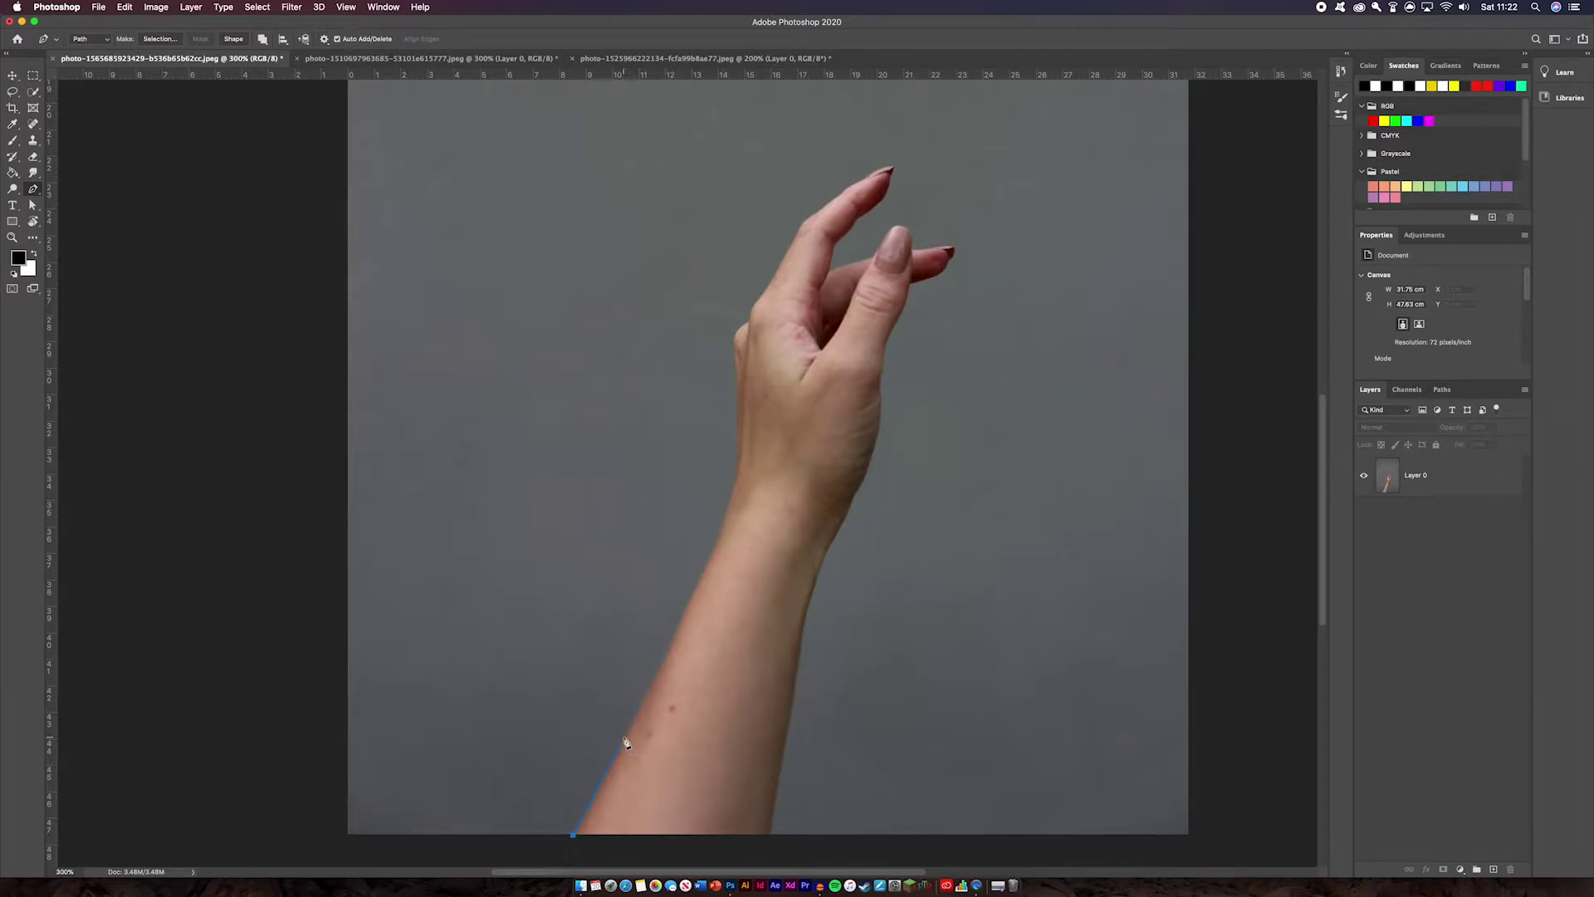
# Try drawing curved Pen path segments across the forearm and grey background, and discard the practice path
pyautogui.moveTo(628, 733); pyautogui.dragTo(737, 726)
pyautogui.moveTo(789, 616); pyautogui.dragTo(698, 534)
pyautogui.moveTo(913, 549); pyautogui.dragTo(1056, 731)
pyautogui.moveTo(1152, 407); pyautogui.dragTo(1008, 406)
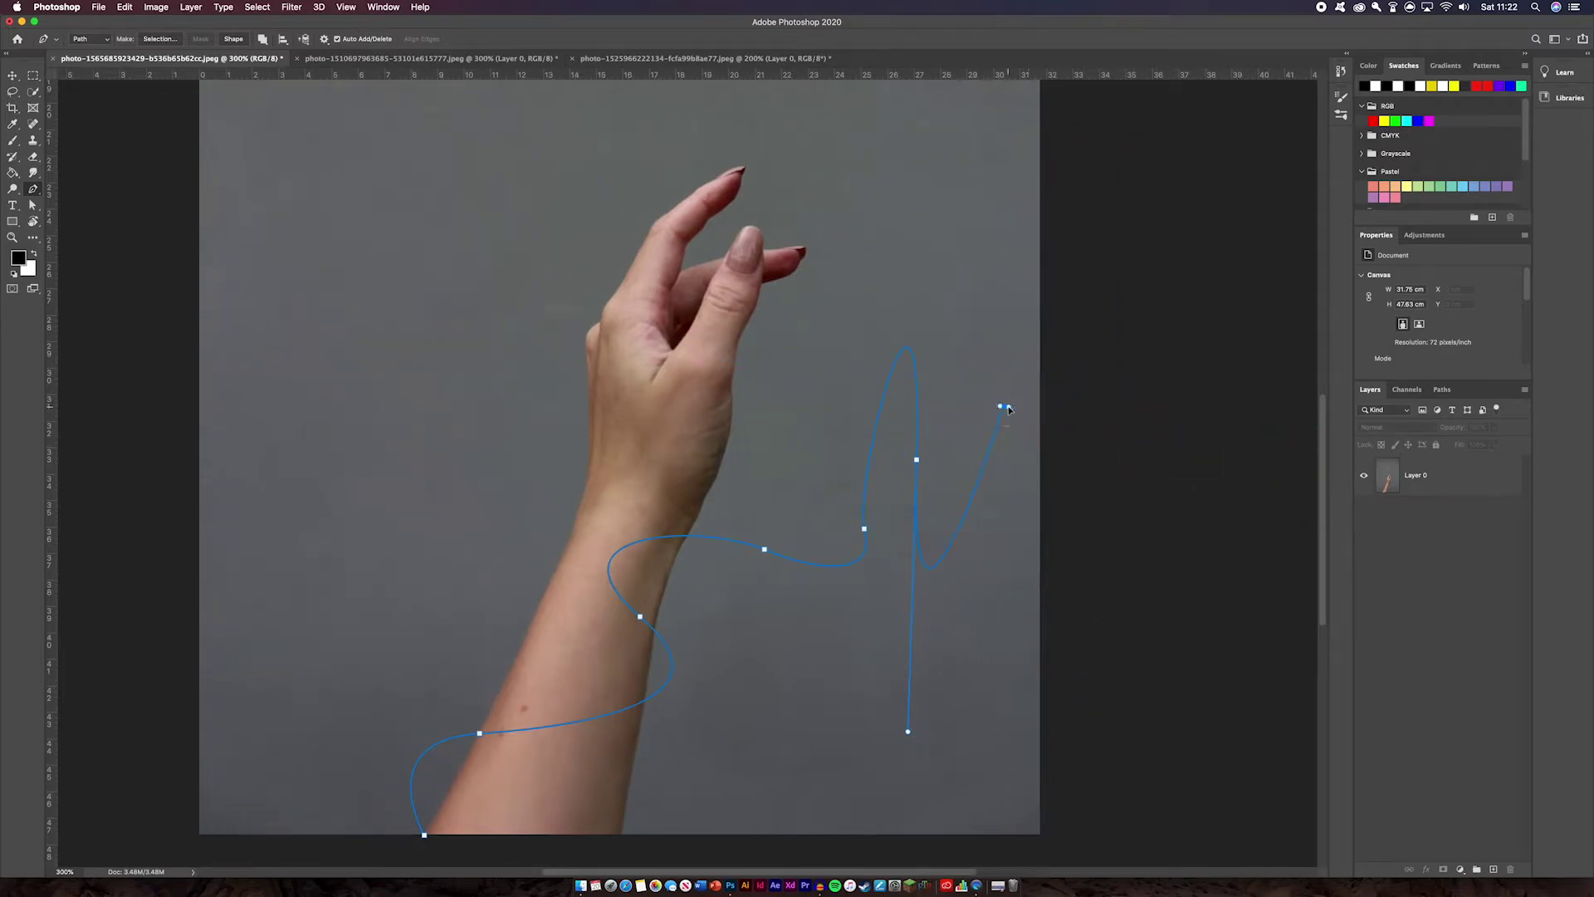
pyautogui.press('Escape')
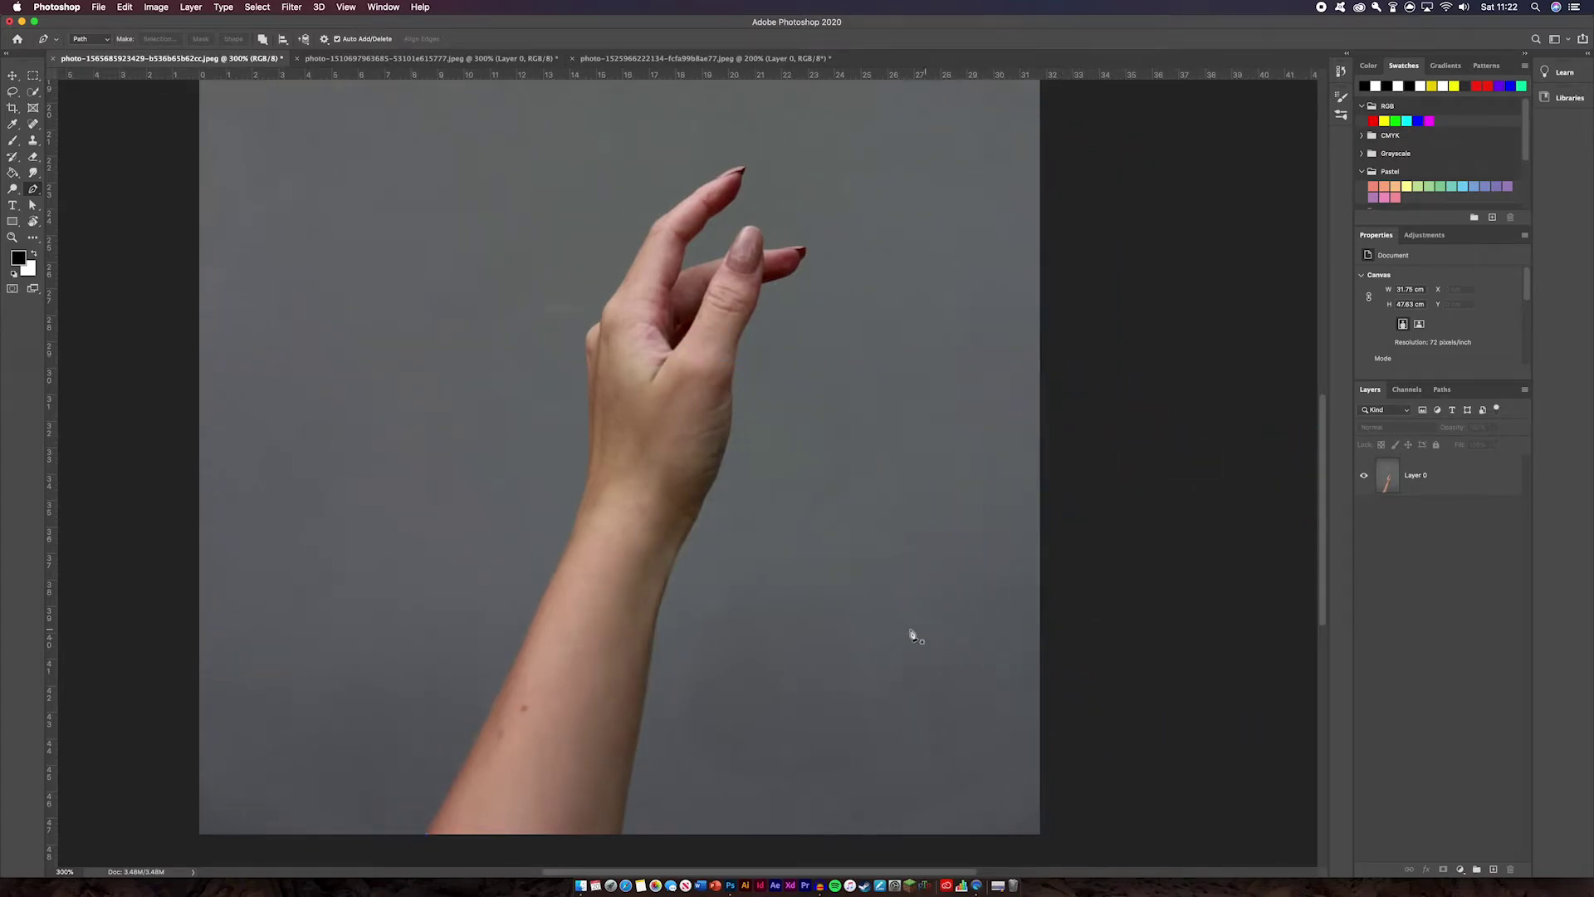
# Trace the left edge of the forearm from the photo's bottom edge past the wrist with the Pen tool
pyautogui.moveTo(612, 658); pyautogui.dragTo(712, 666)
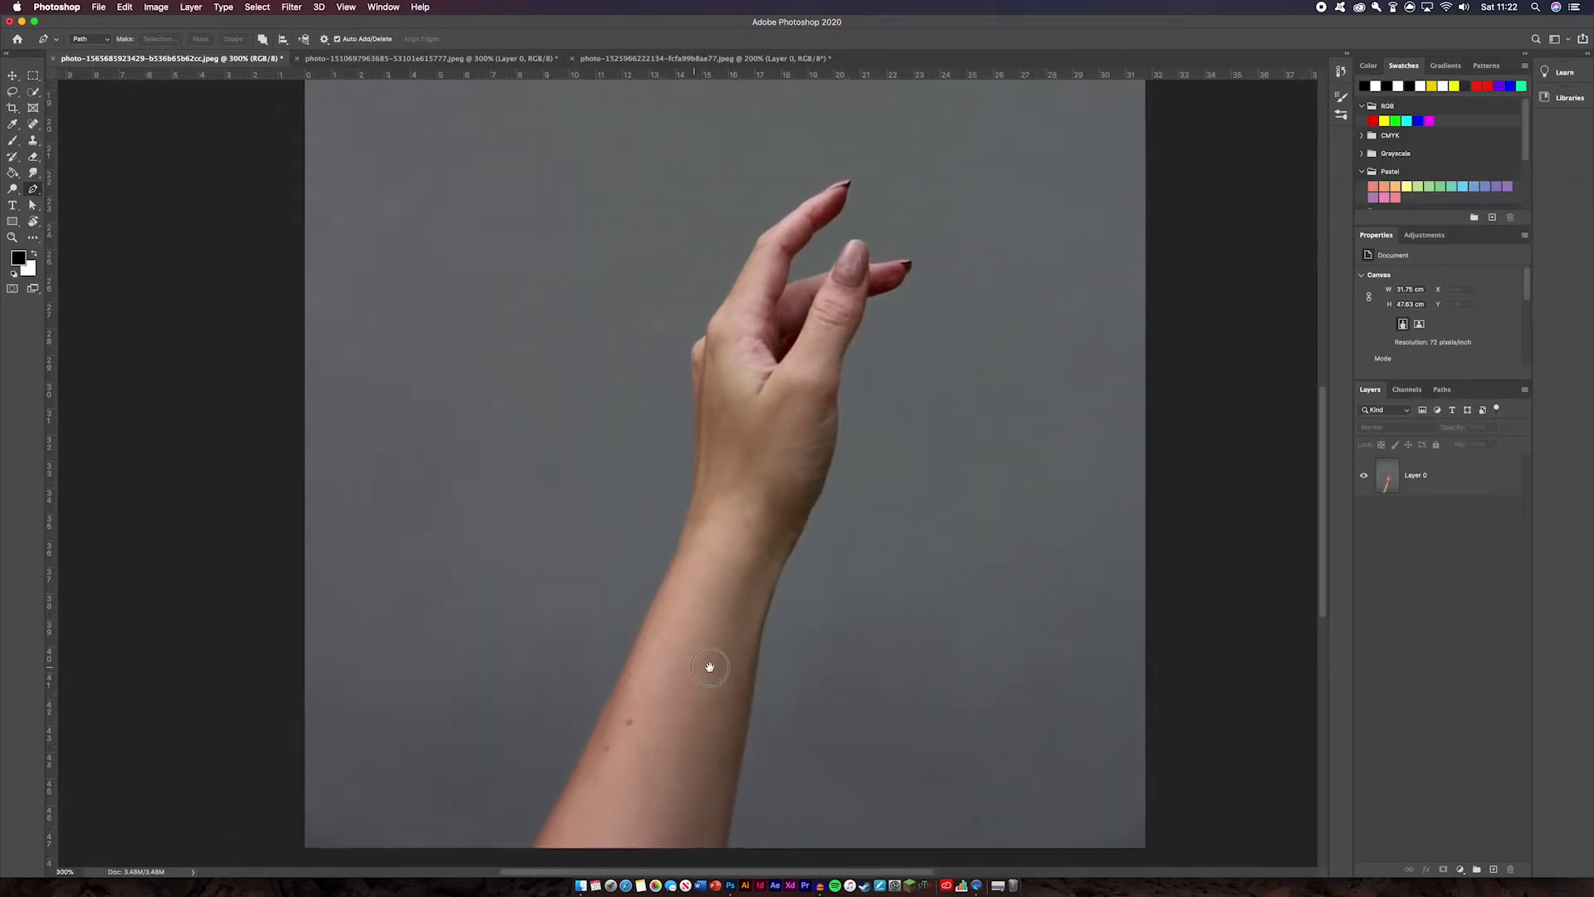
pyautogui.click(528, 849)
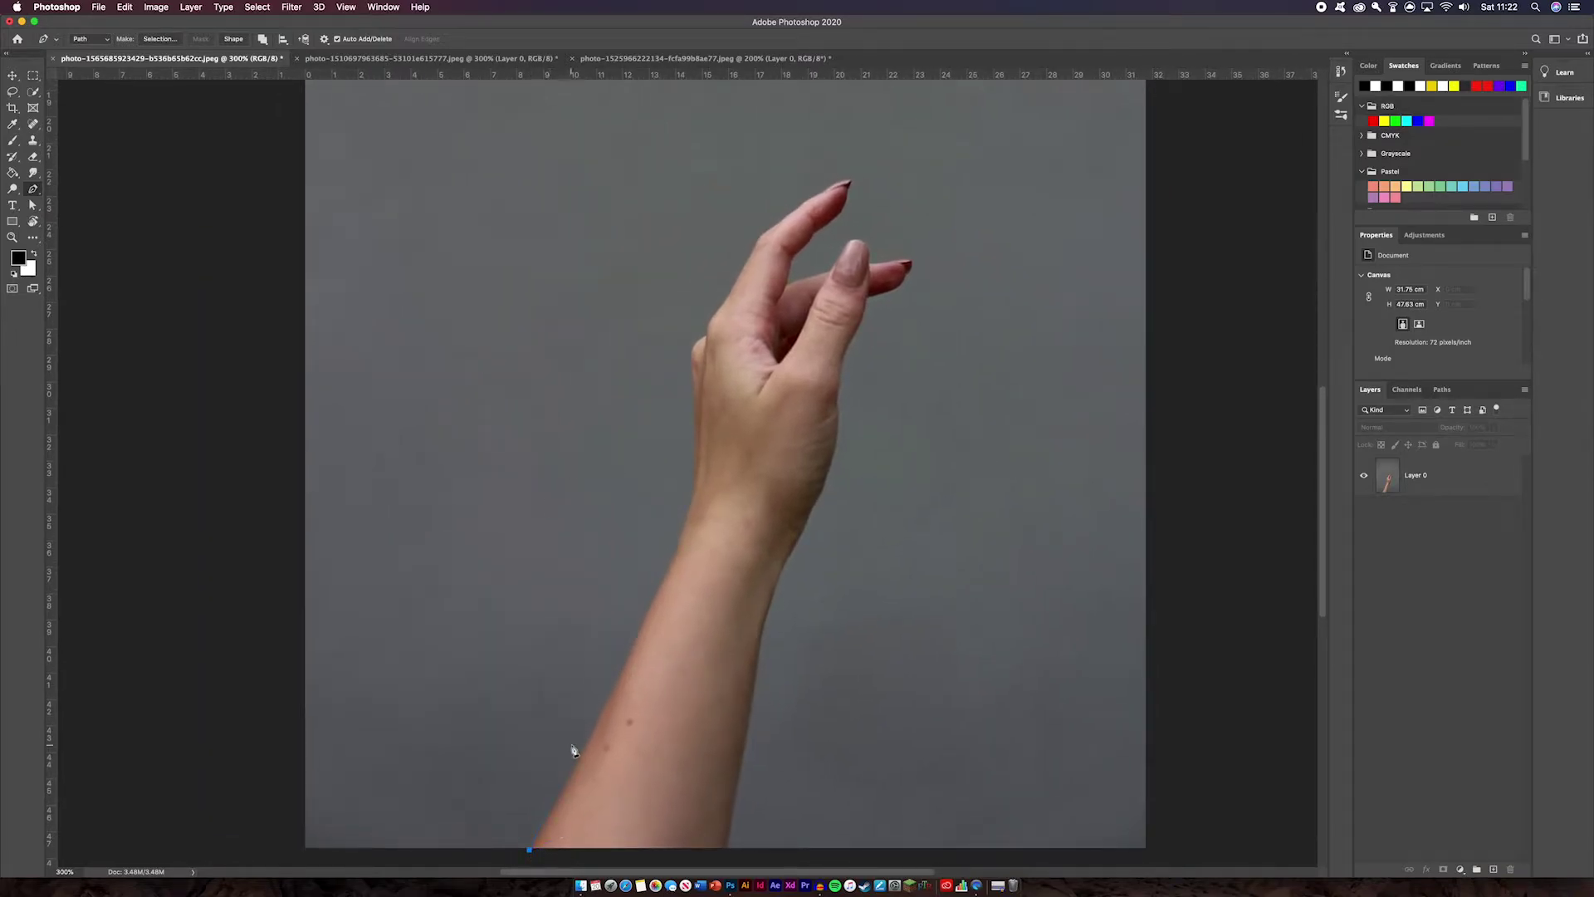
pyautogui.click(611, 694)
pyautogui.moveTo(621, 681); pyautogui.dragTo(630, 660)
pyautogui.moveTo(680, 550); pyautogui.dragTo(694, 454)
# Continue the path over the knuckle and around the raised index finger to the gap above the thumb
pyautogui.moveTo(693, 363); pyautogui.dragTo(719, 318)
pyautogui.moveTo(750, 255); pyautogui.dragTo(836, 219)
pyautogui.moveTo(813, 235); pyautogui.dragTo(864, 237)
pyautogui.click(787, 286)
# Extend the path around the thumb tip and the fingertip protruding behind it, returning to the thumb's outer edge
pyautogui.click(868, 263)
pyautogui.click(897, 264)
pyautogui.moveTo(910, 265); pyautogui.dragTo(922, 266)
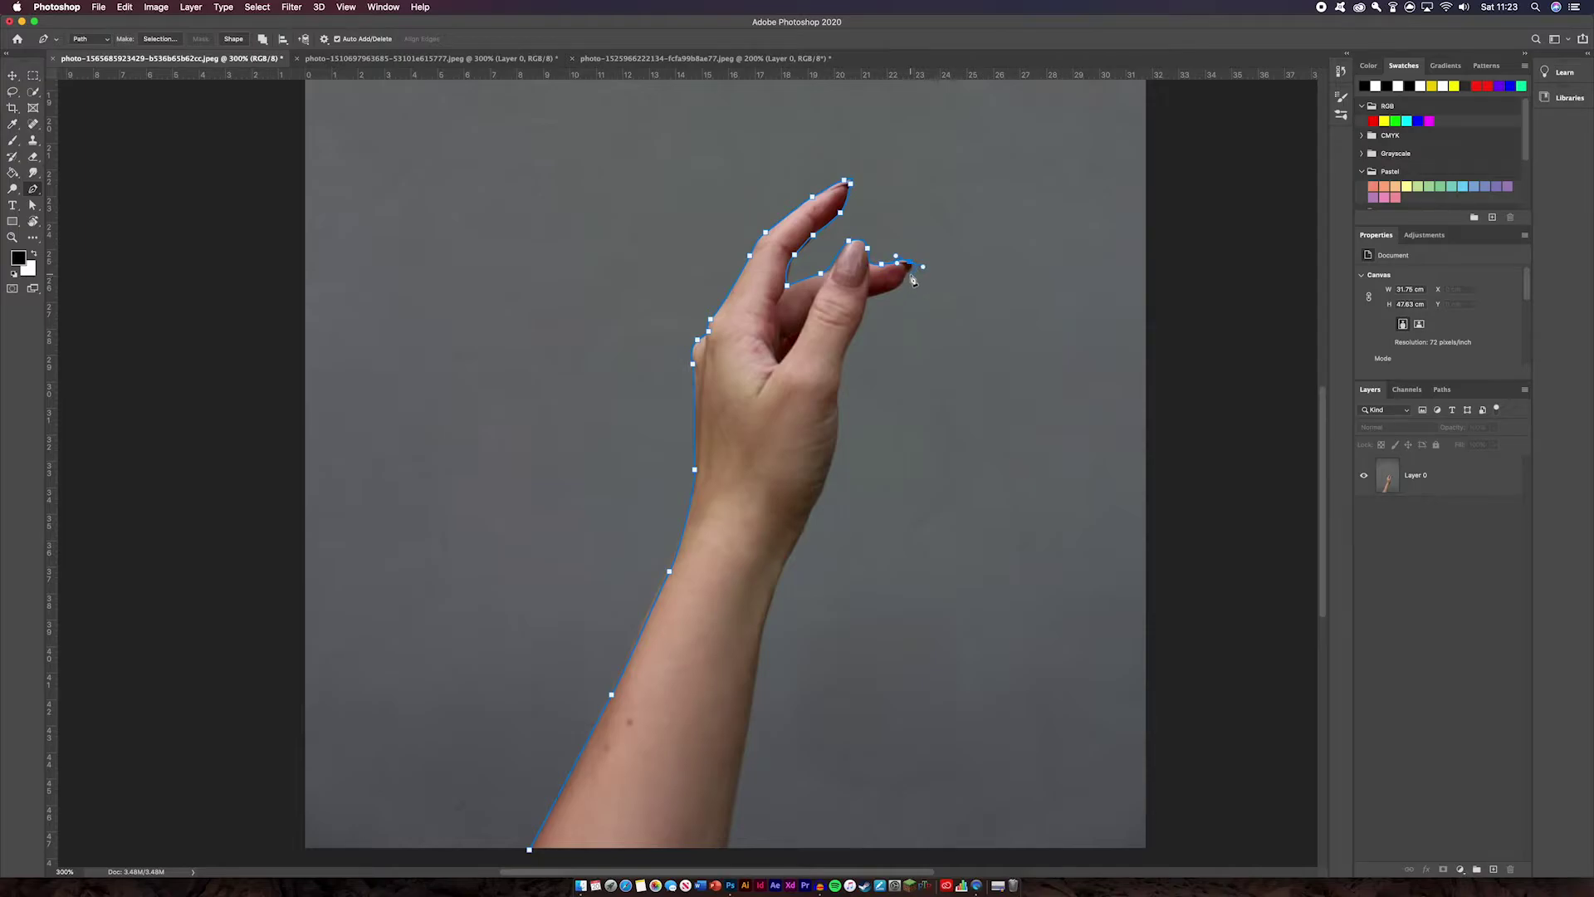
pyautogui.click(904, 281)
pyautogui.moveTo(887, 292); pyautogui.dragTo(876, 296)
pyautogui.click(866, 316)
# Trace the right side of the hand and forearm down to the photo's bottom edge and close the path
pyautogui.moveTo(844, 356); pyautogui.dragTo(772, 610)
pyautogui.moveTo(763, 626); pyautogui.dragTo(760, 638)
pyautogui.click(728, 855)
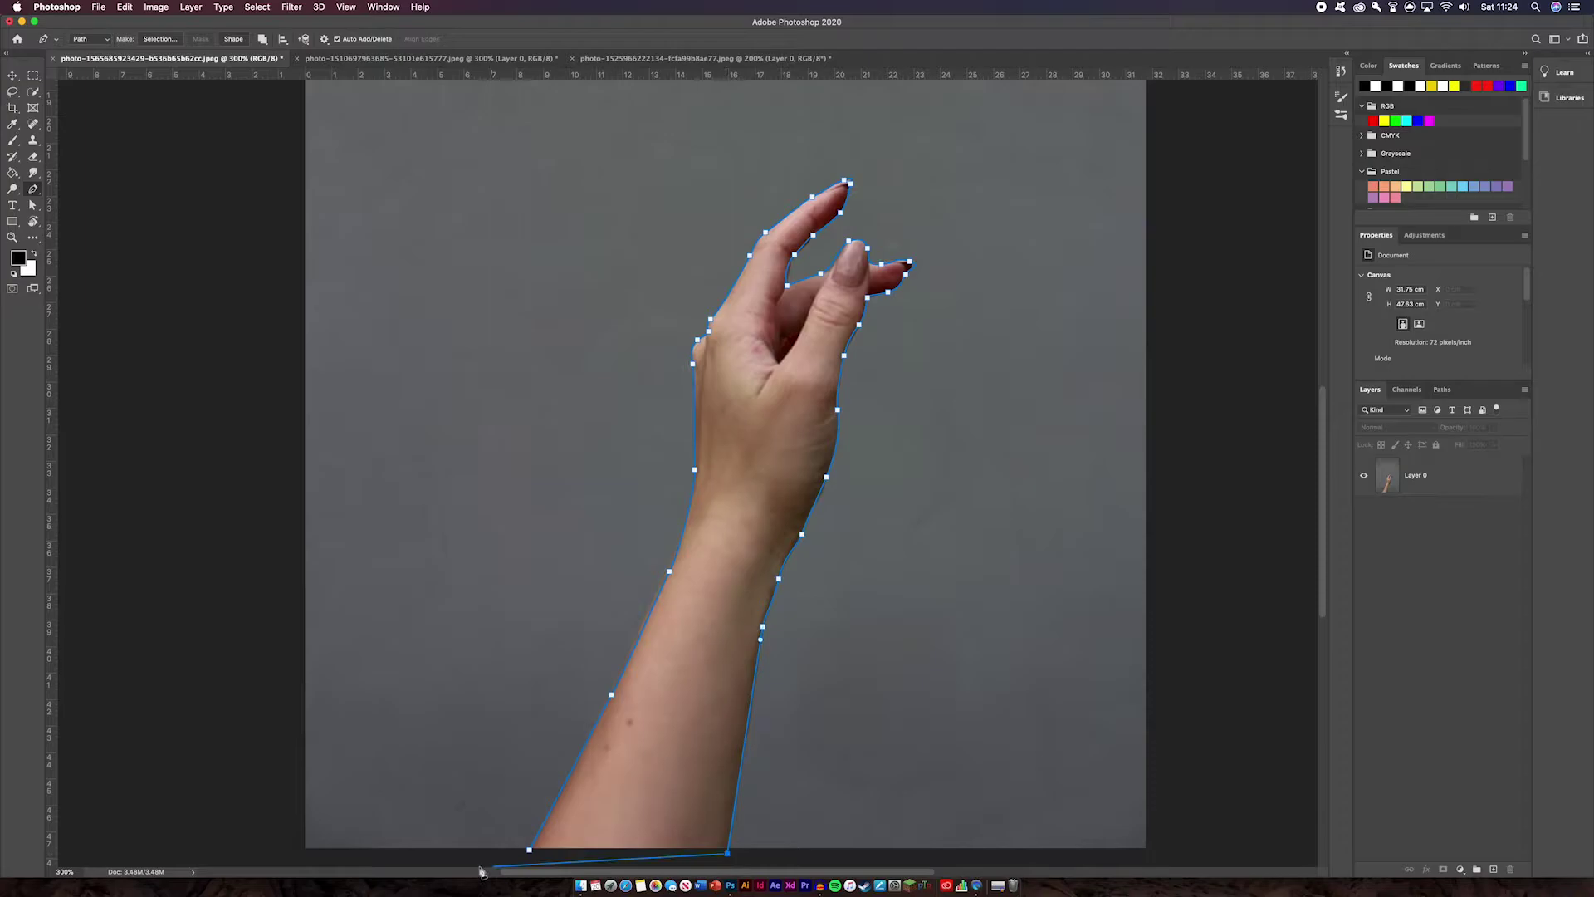
pyautogui.click(529, 849)
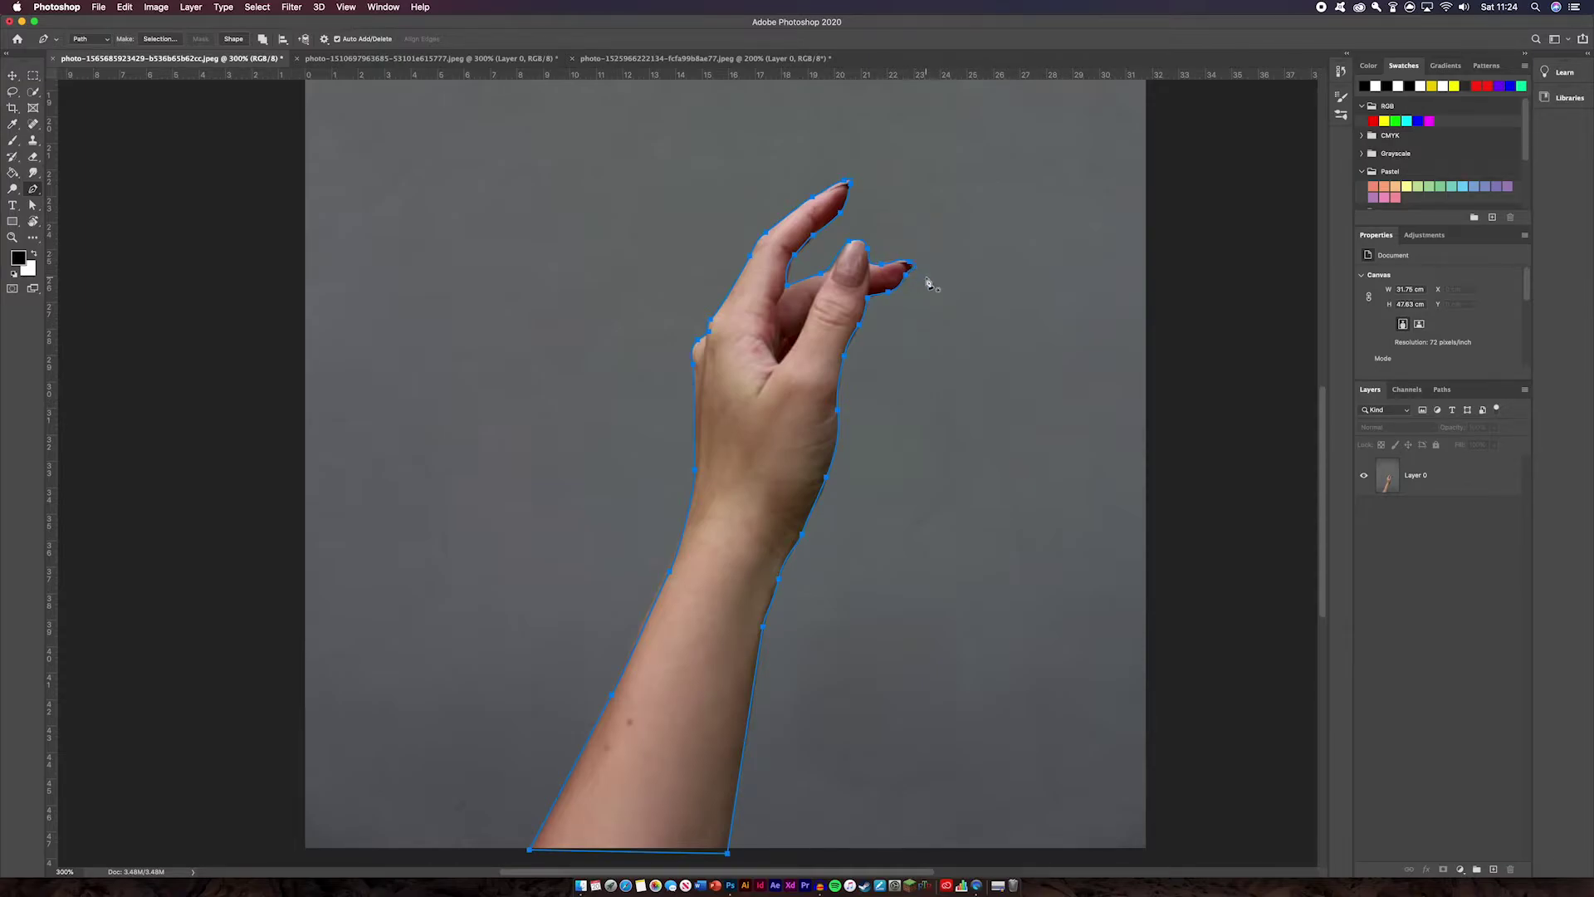
# Refine the path's curves around the fingertip behind the thumb with the Convert Point tool
pyautogui.press('super+plus')
pyautogui.press('super+plus')
pyautogui.press('super+plus')
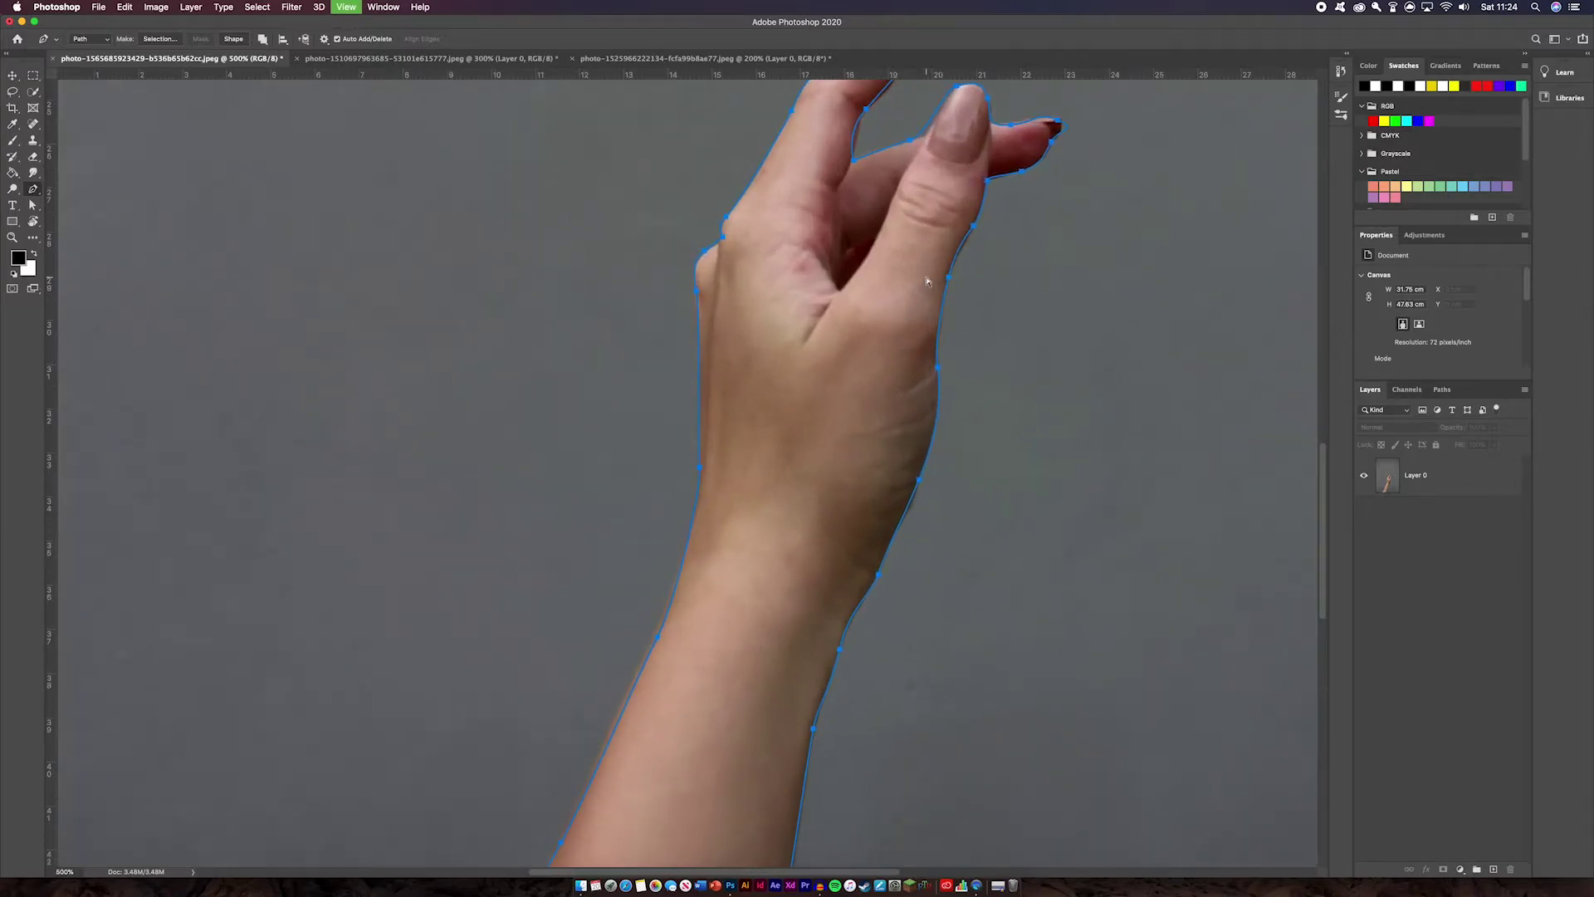
pyautogui.moveTo(1136, 199); pyautogui.dragTo(964, 352)
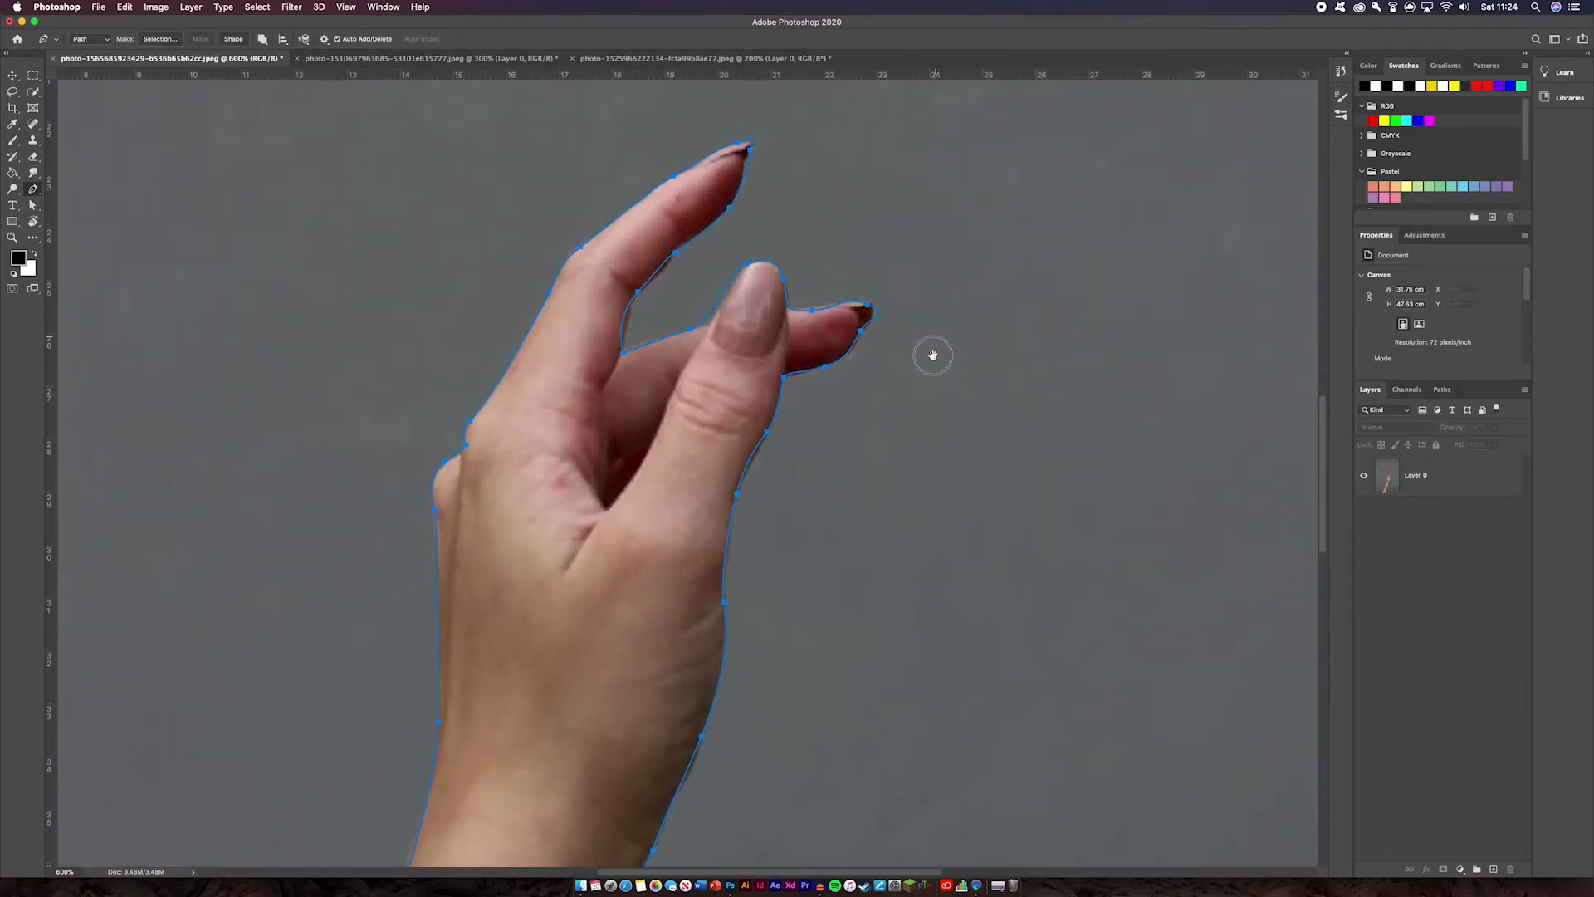
pyautogui.click(33, 190)
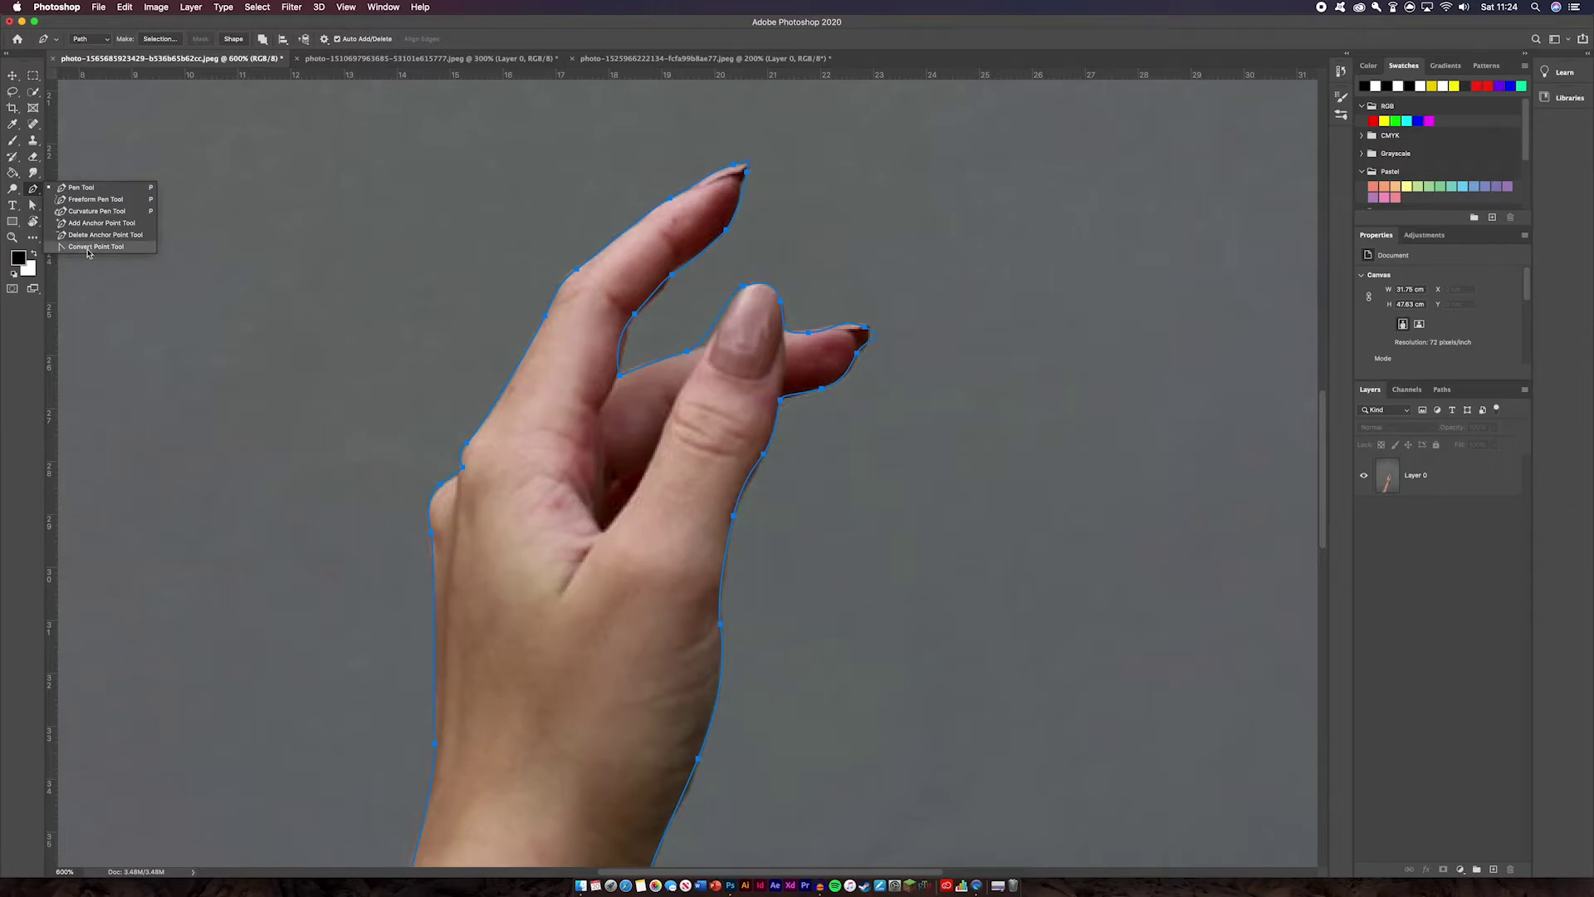
pyautogui.click(89, 247)
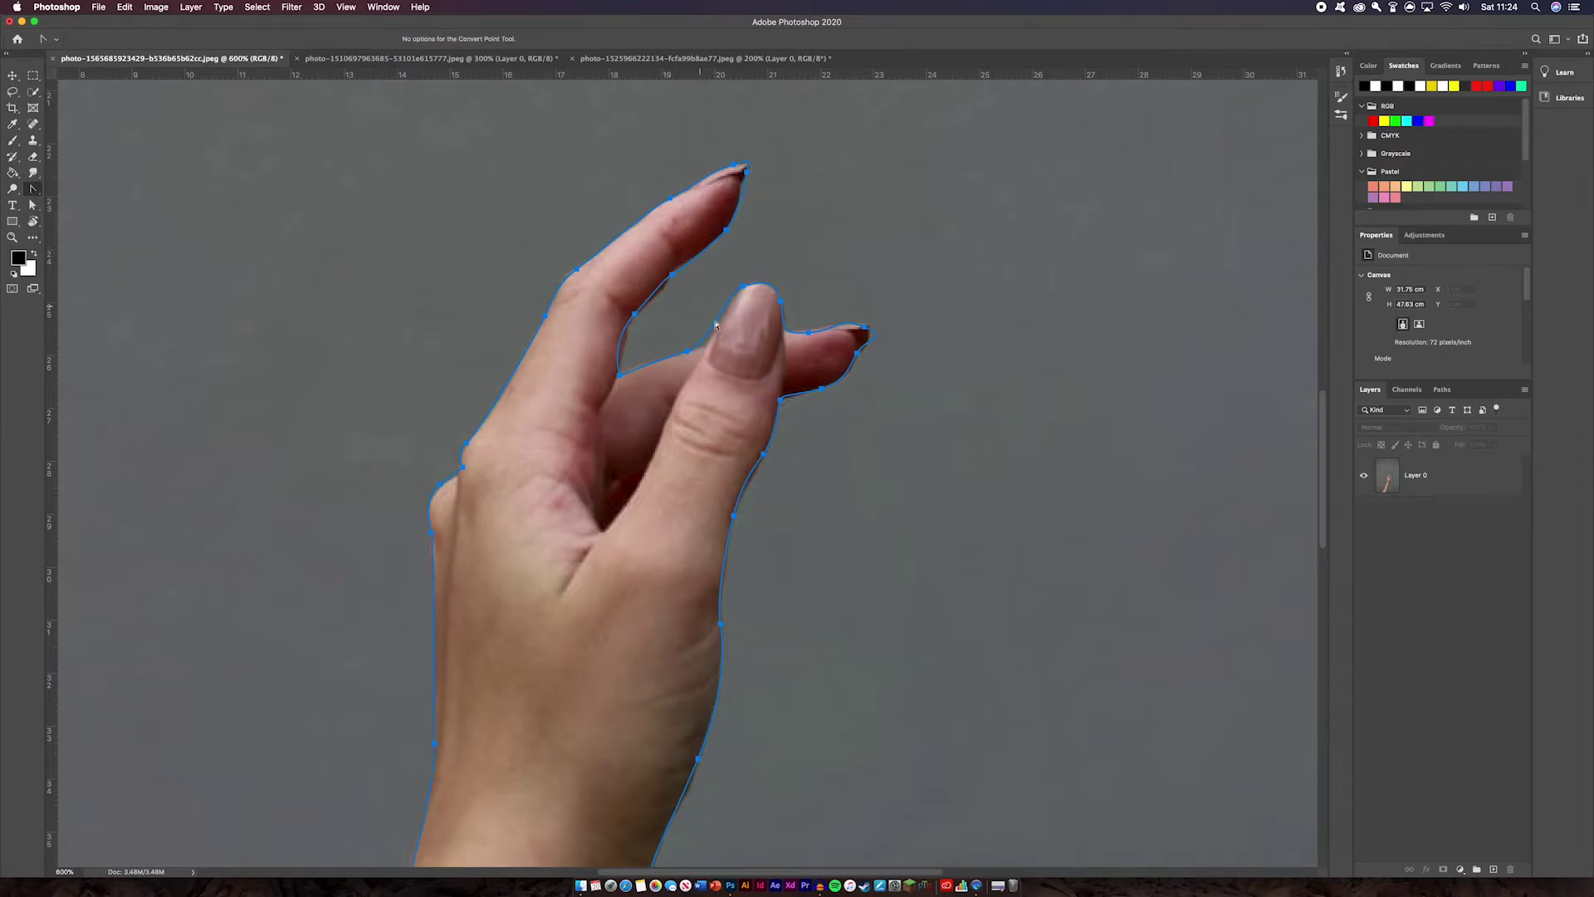
pyautogui.moveTo(869, 331); pyautogui.dragTo(794, 332)
pyautogui.click(883, 338)
pyautogui.click(809, 332)
pyautogui.click(785, 341)
# Make a new anti-aliased selection from the hand path with a 0.5-pixel feather radius and add it to Layer 0 as a layer mask
pyautogui.press('super+minus')
pyautogui.press('super+minus')
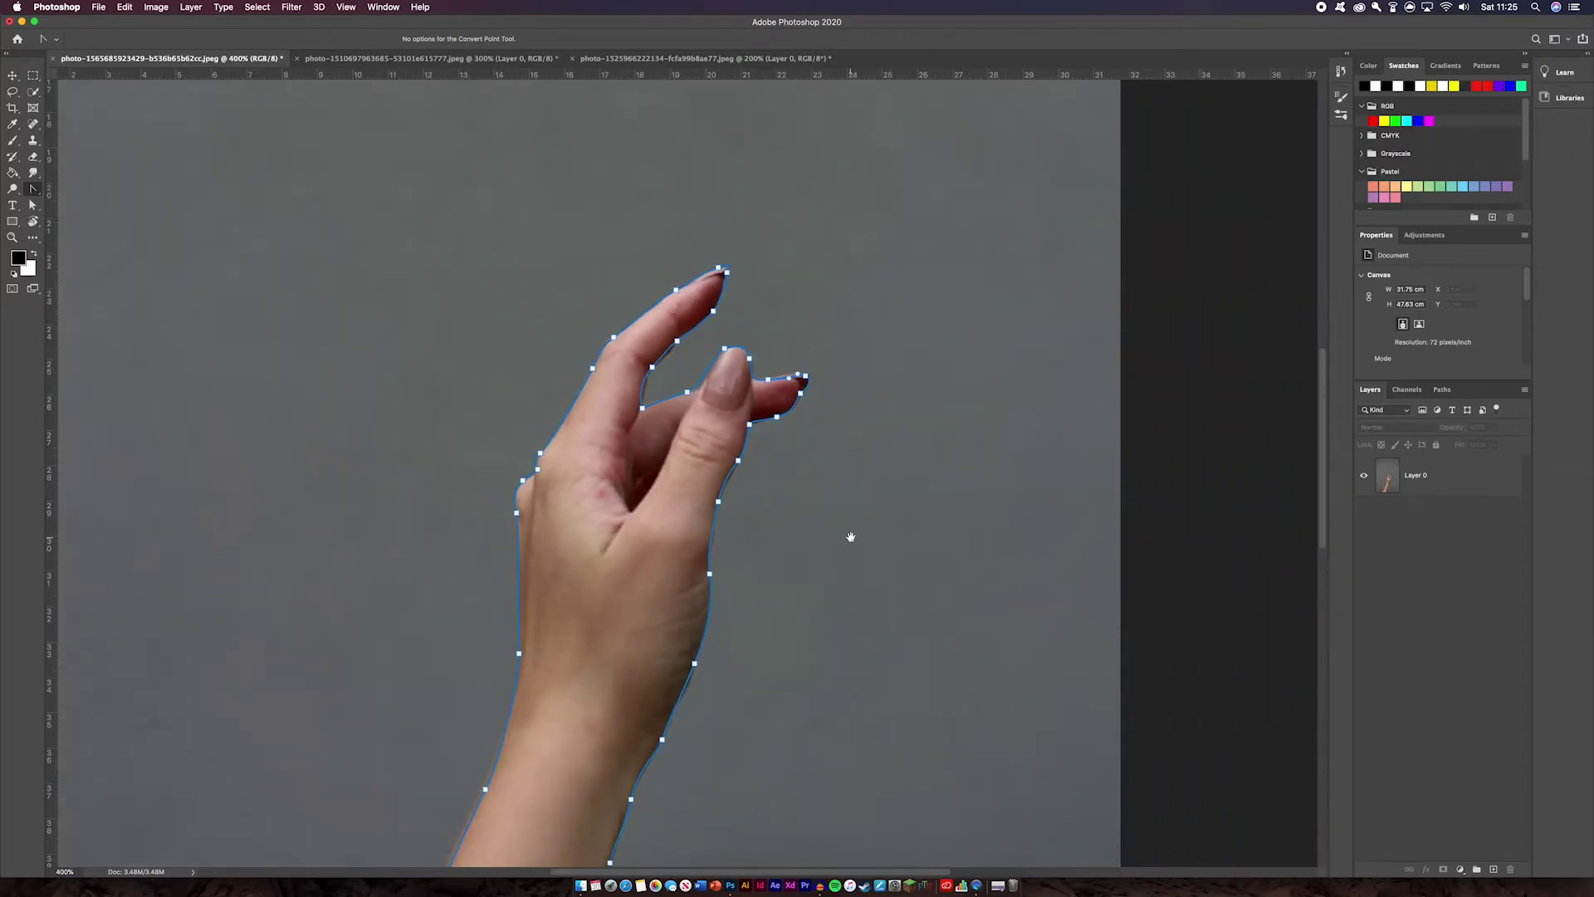
pyautogui.press('super+minus')
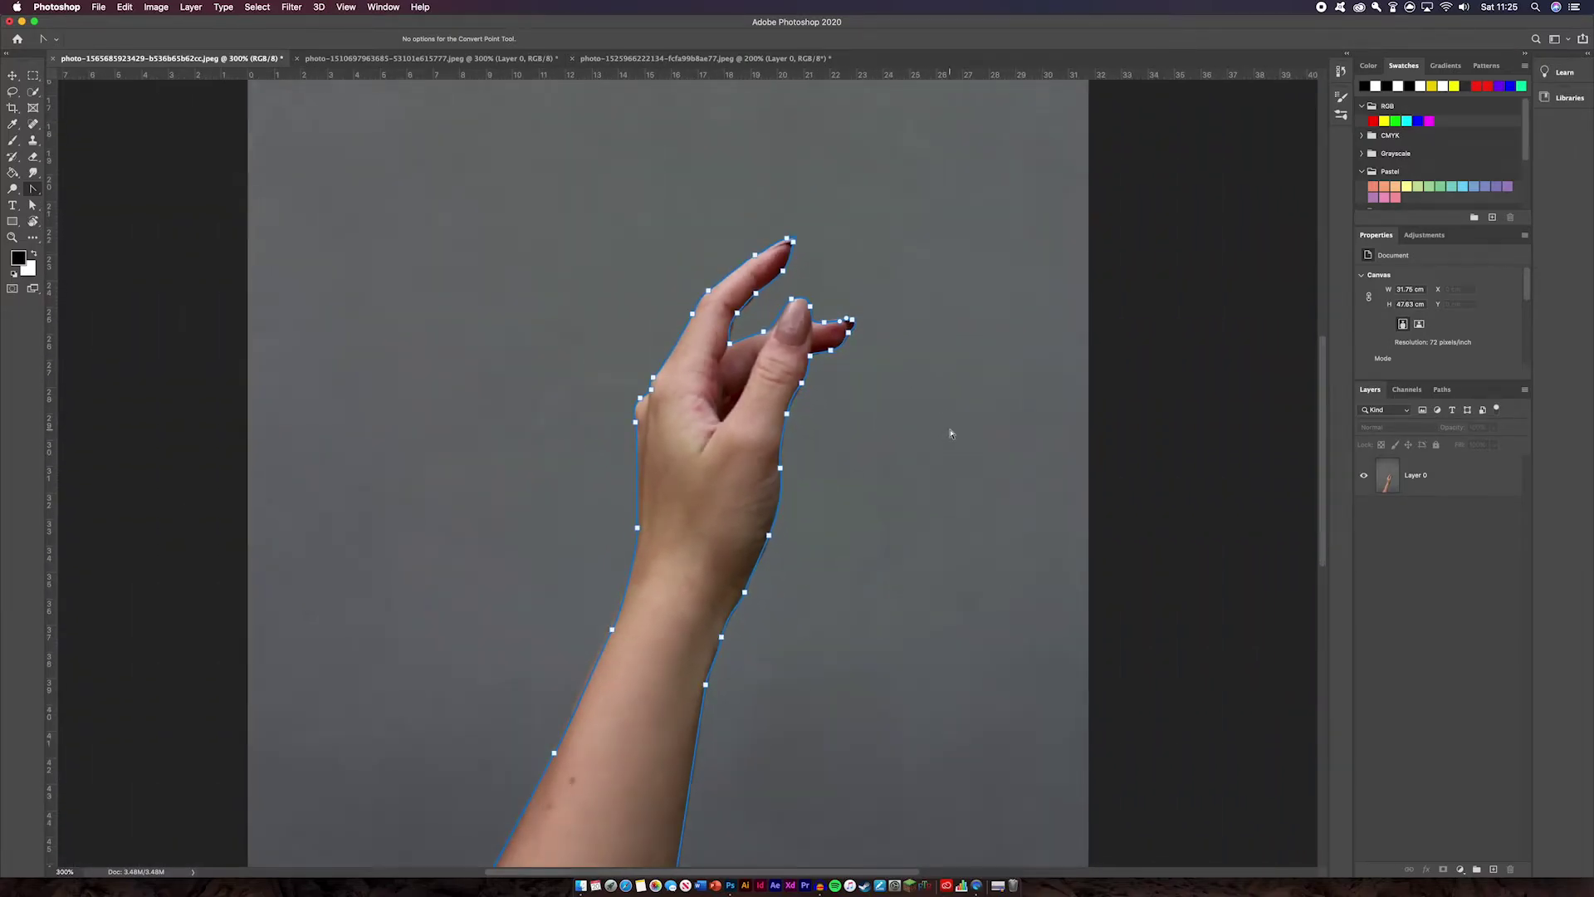
pyautogui.press('super+minus')
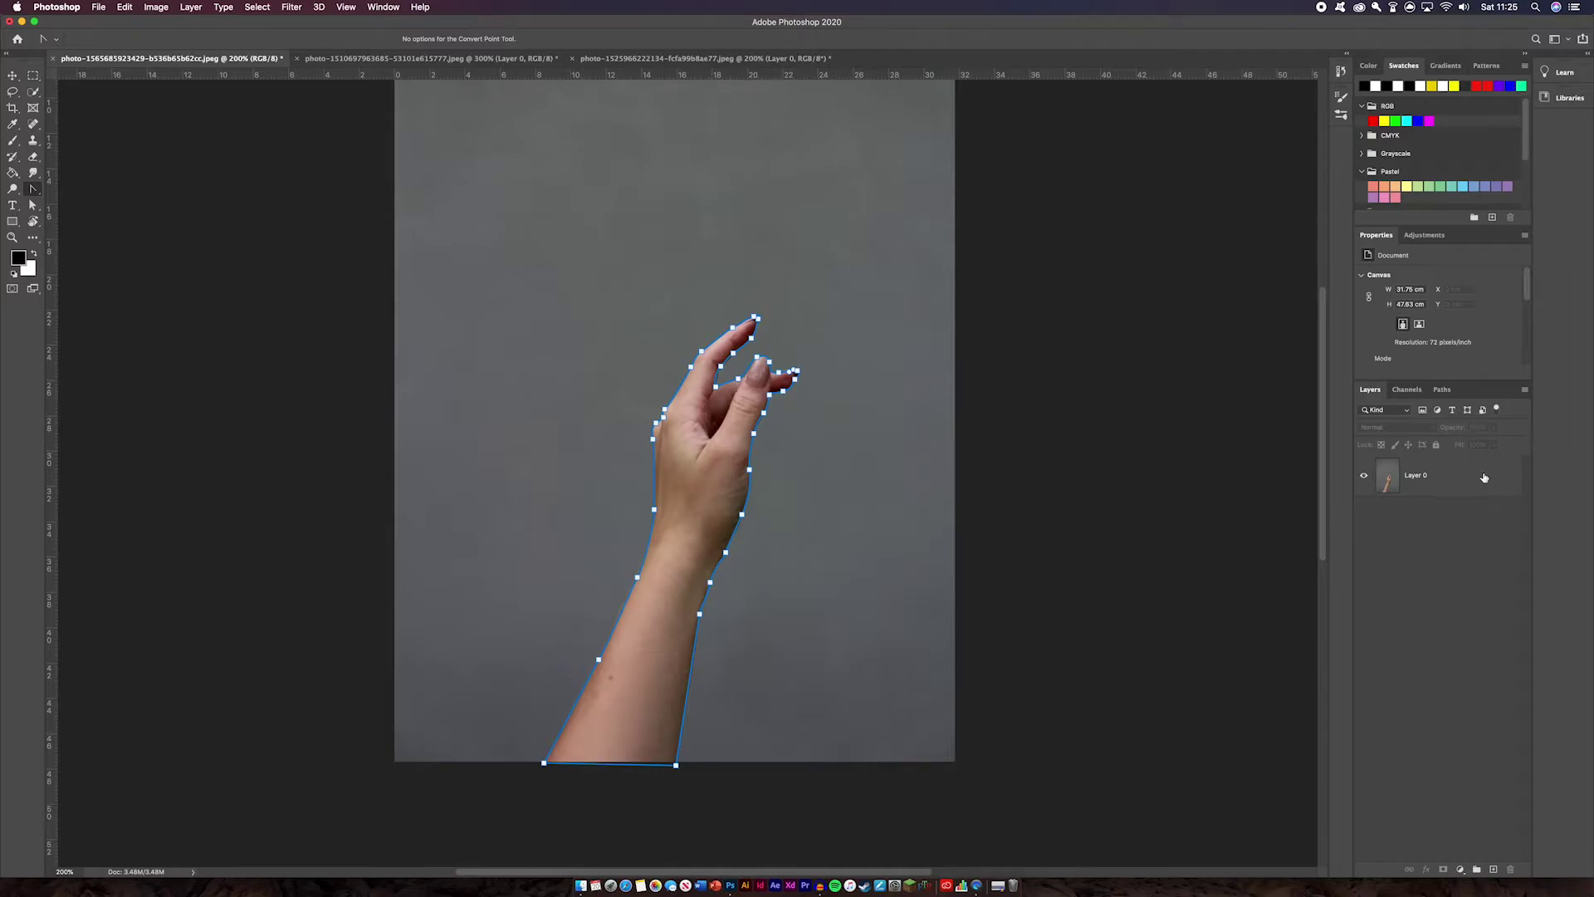
pyautogui.click(1481, 477)
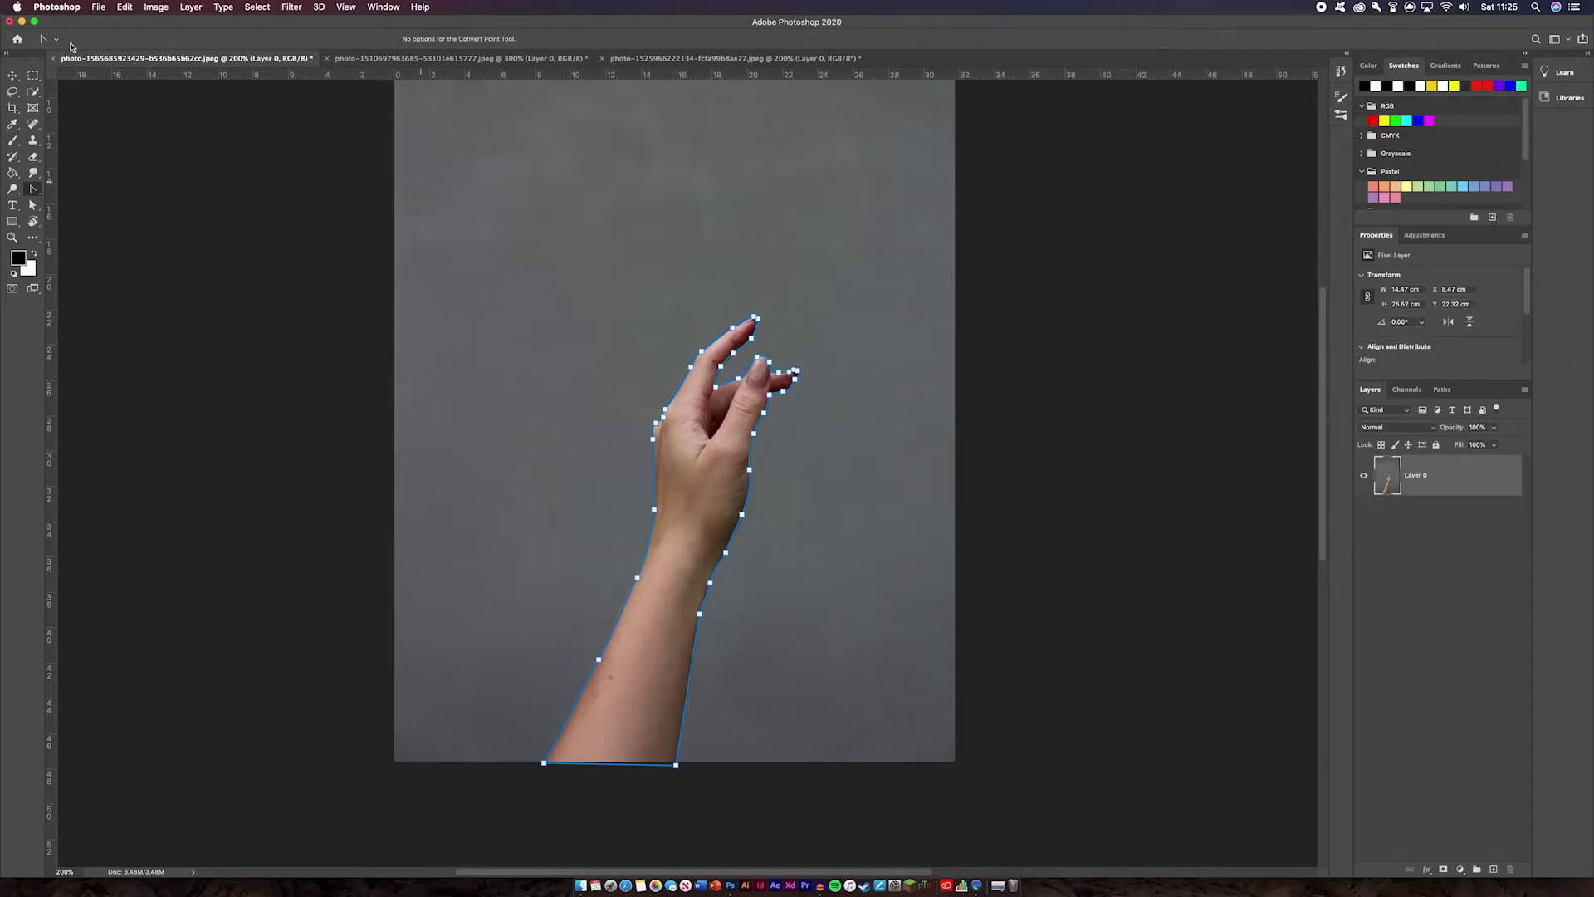
pyautogui.click(33, 188)
pyautogui.click(75, 189)
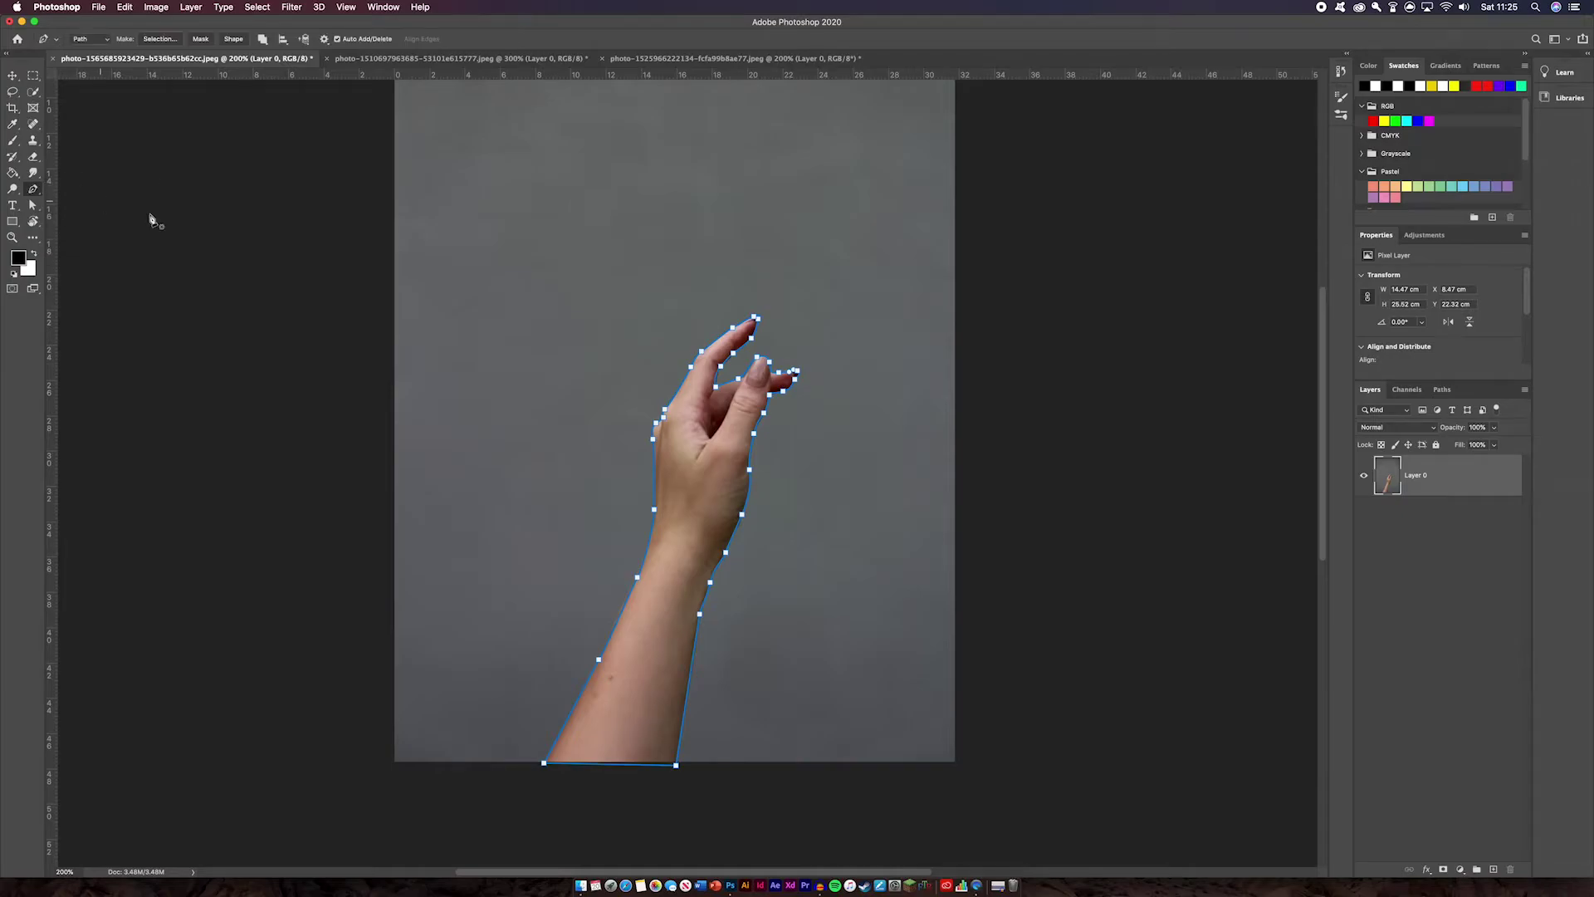
pyautogui.rightClick(712, 474)
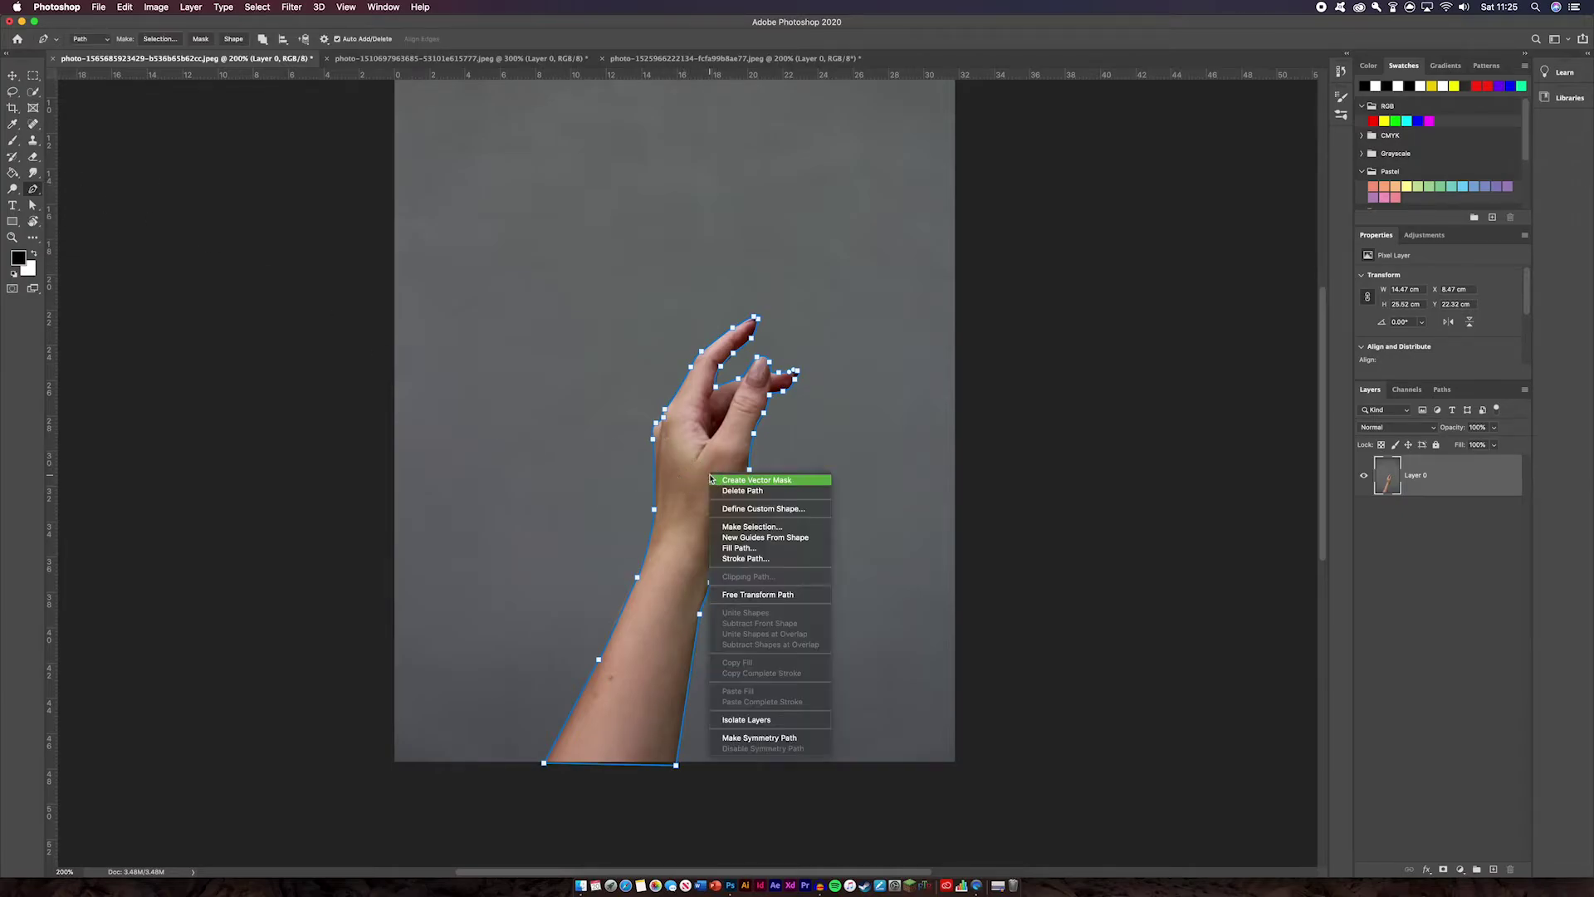
pyautogui.click(755, 528)
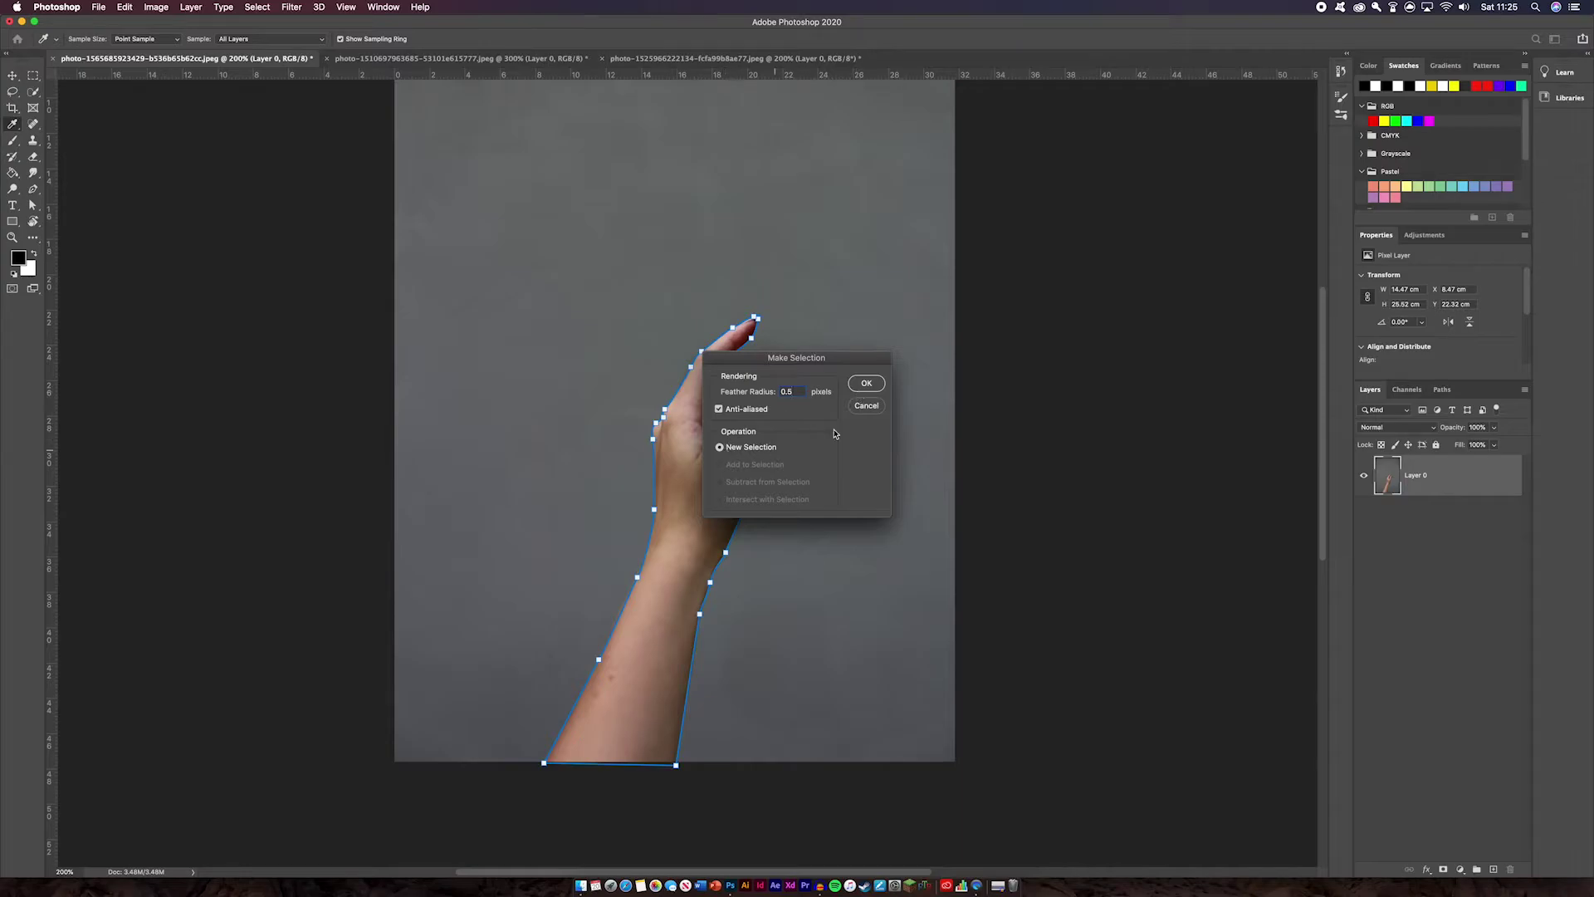
pyautogui.click(866, 383)
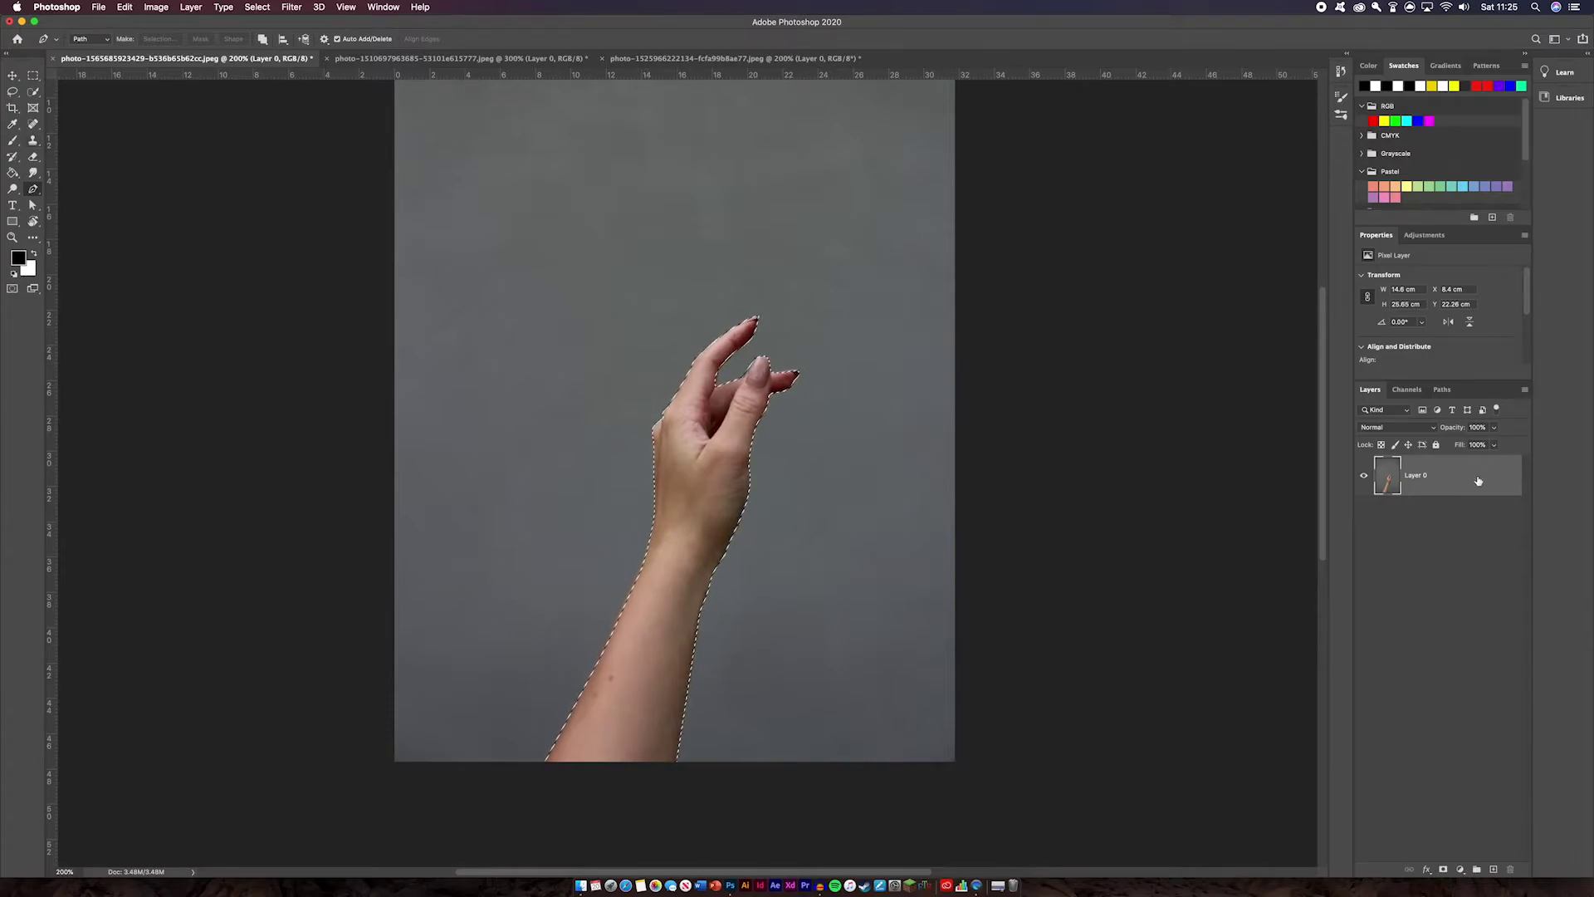
pyautogui.press('v')
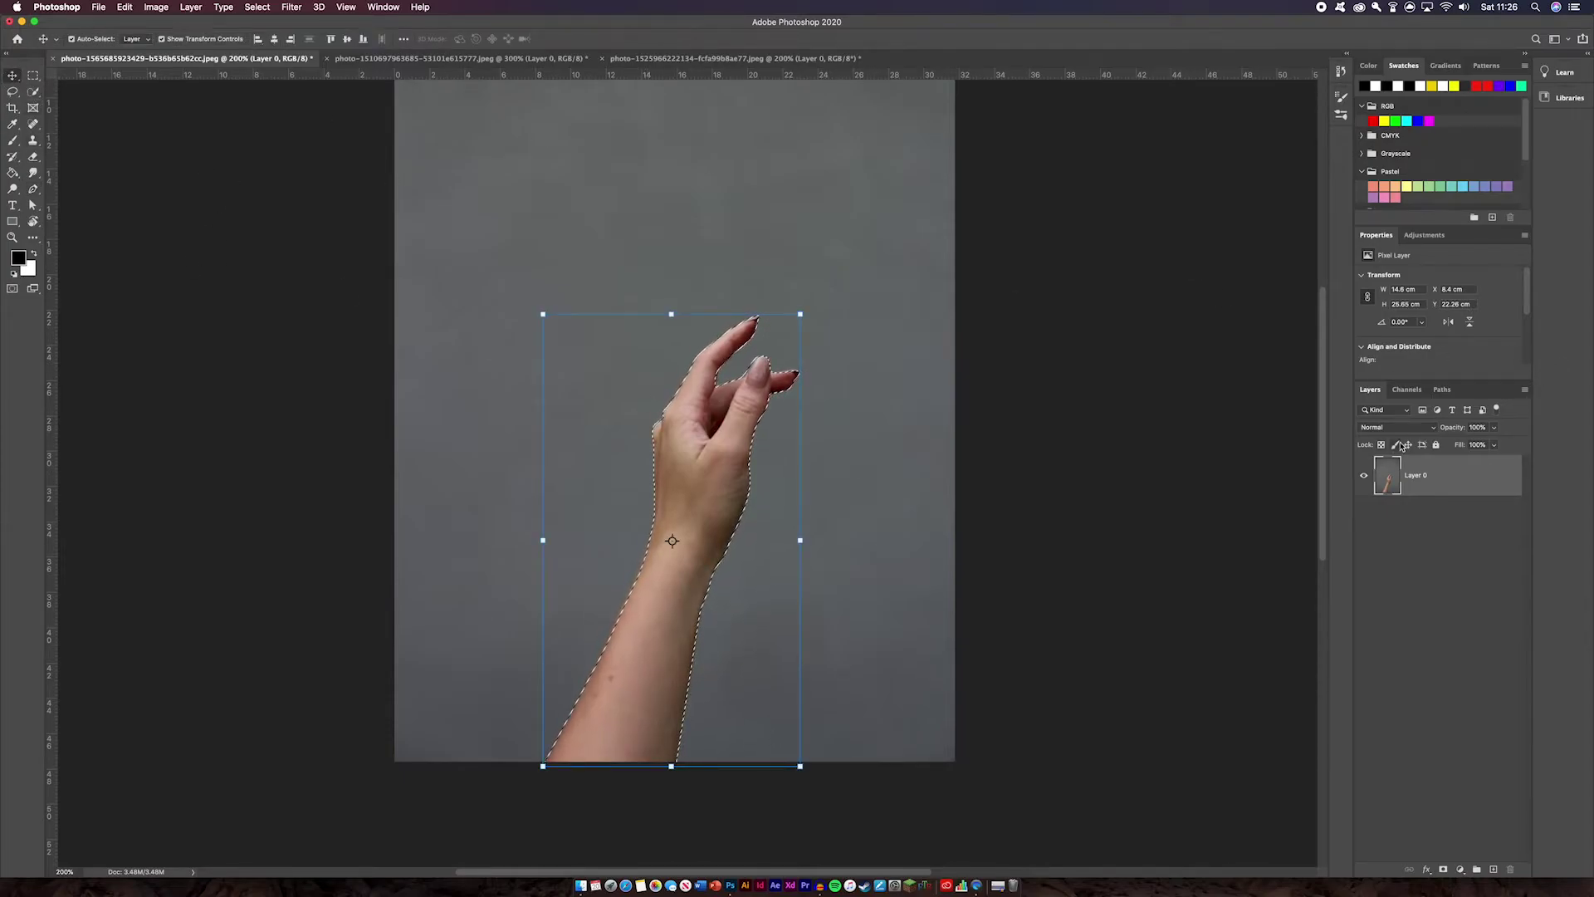
pyautogui.click(1445, 870)
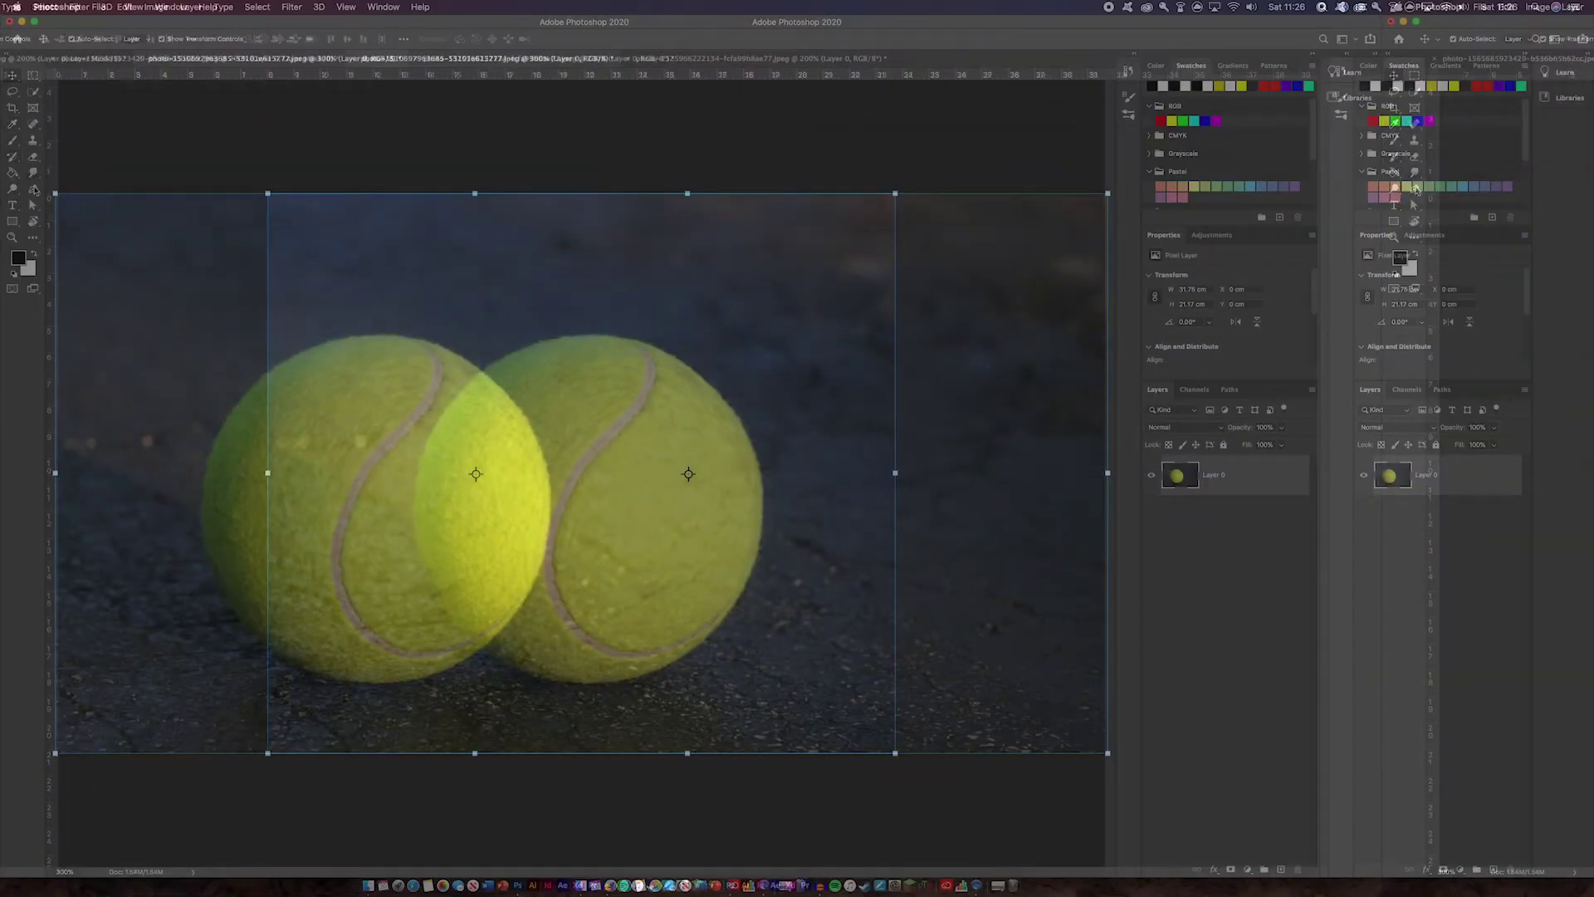
# Trace a closed path around the tennis ball with the Pen tool, using four curved anchor points at its extremes
pyautogui.click(34, 190)
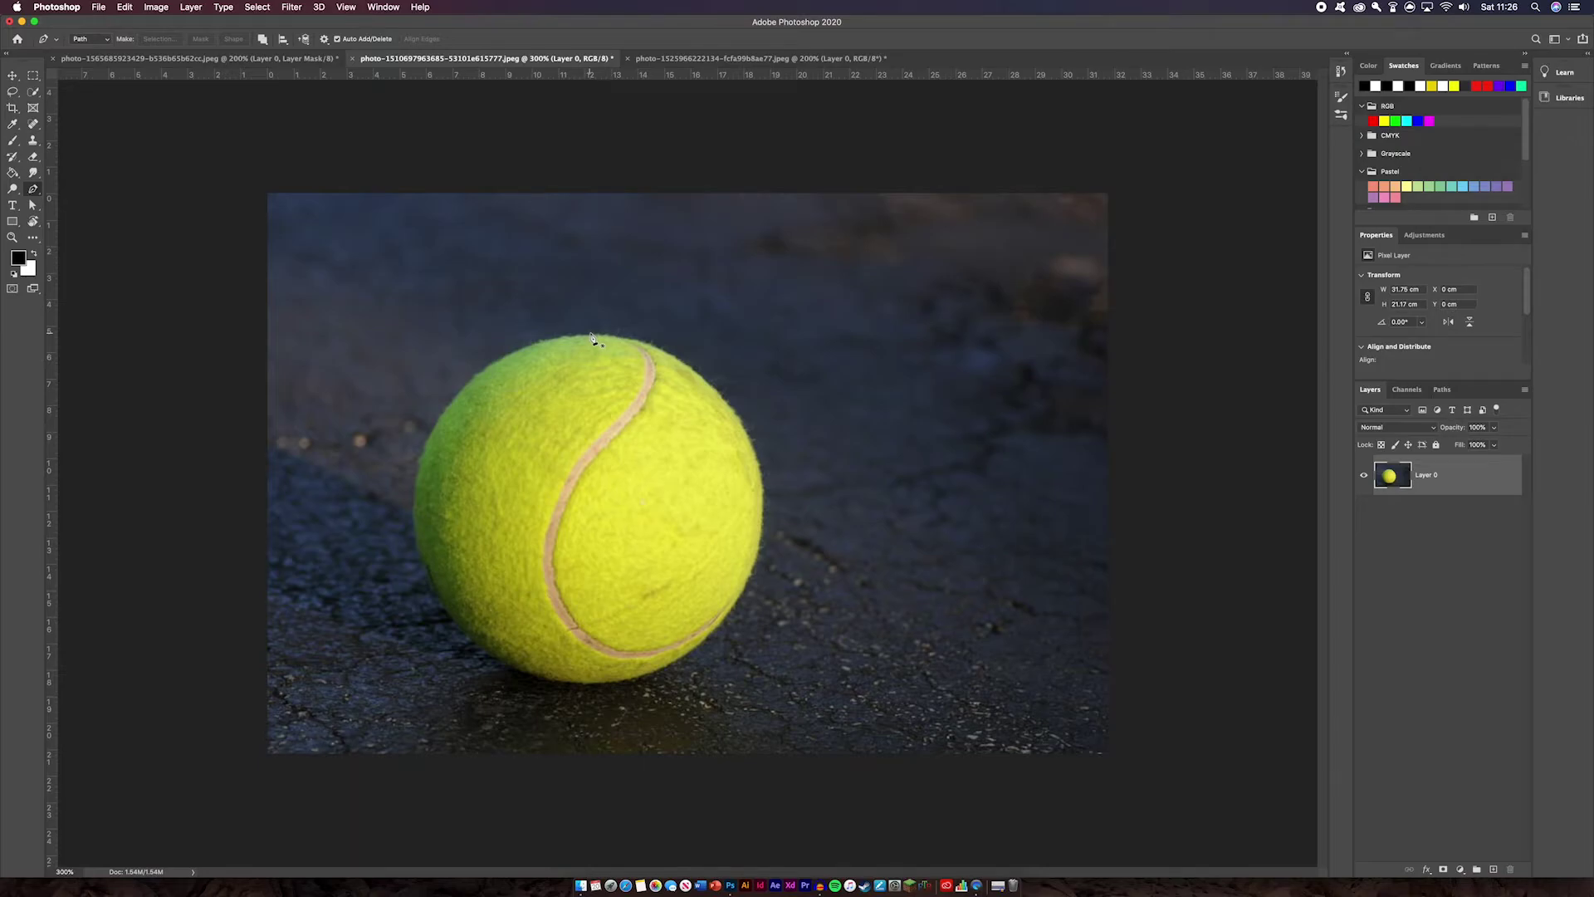
pyautogui.rightClick(38, 188)
pyautogui.click(75, 190)
pyautogui.click(597, 333)
pyautogui.click(415, 524)
pyautogui.moveTo(414, 529); pyautogui.dragTo(412, 712)
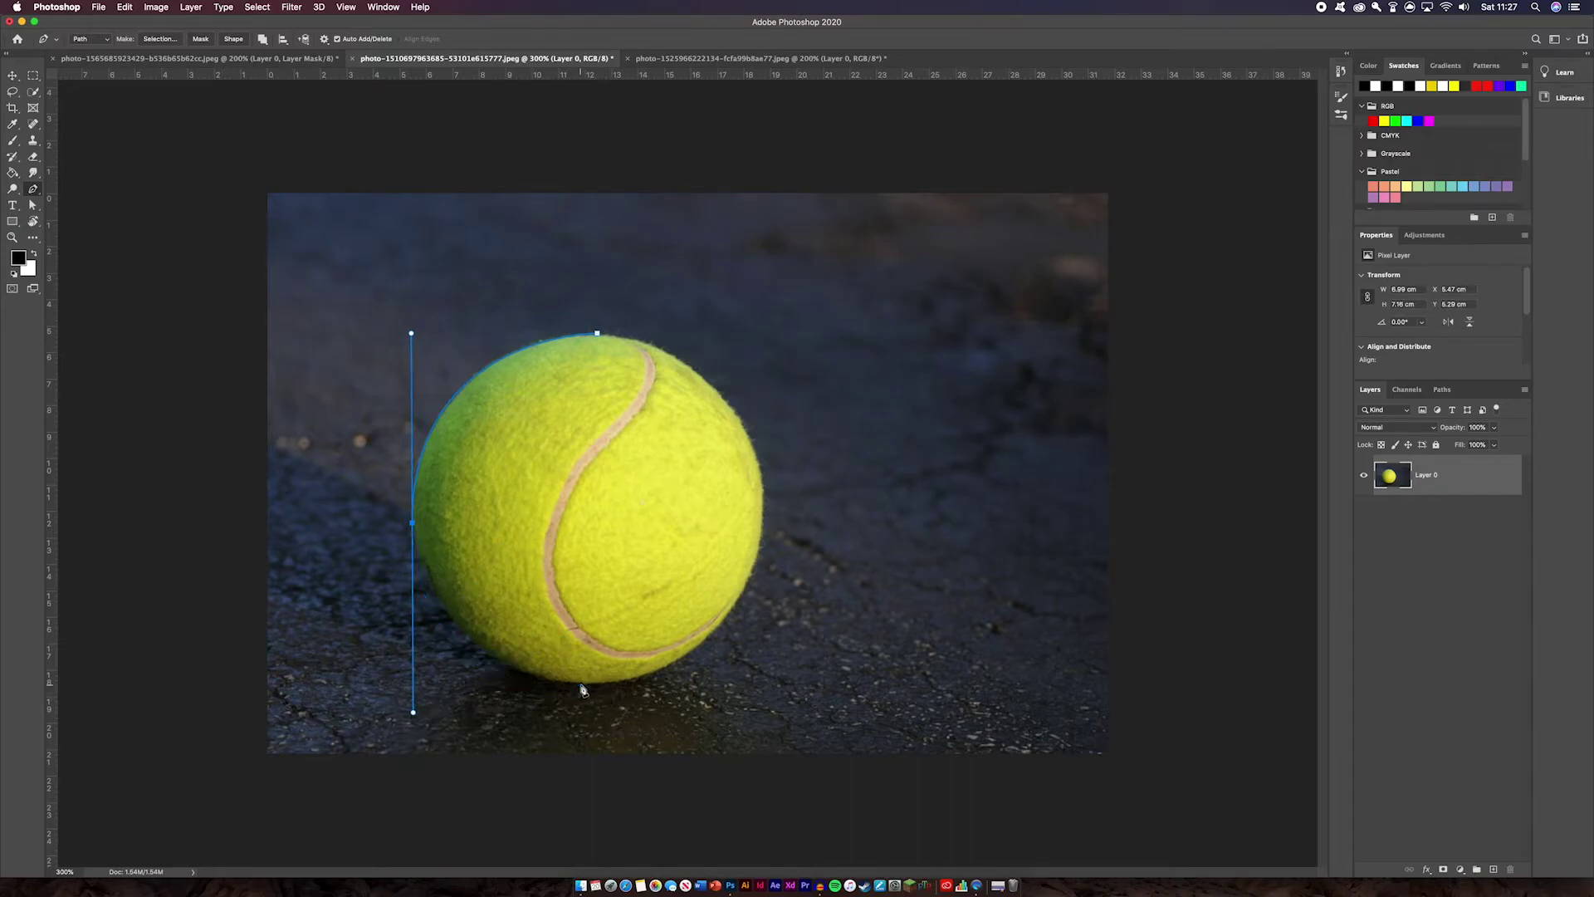
pyautogui.moveTo(588, 685)
pyautogui.mouseDown()
pyautogui.moveTo(642, 688)
pyautogui.moveTo(617, 685)
pyautogui.mouseUp()
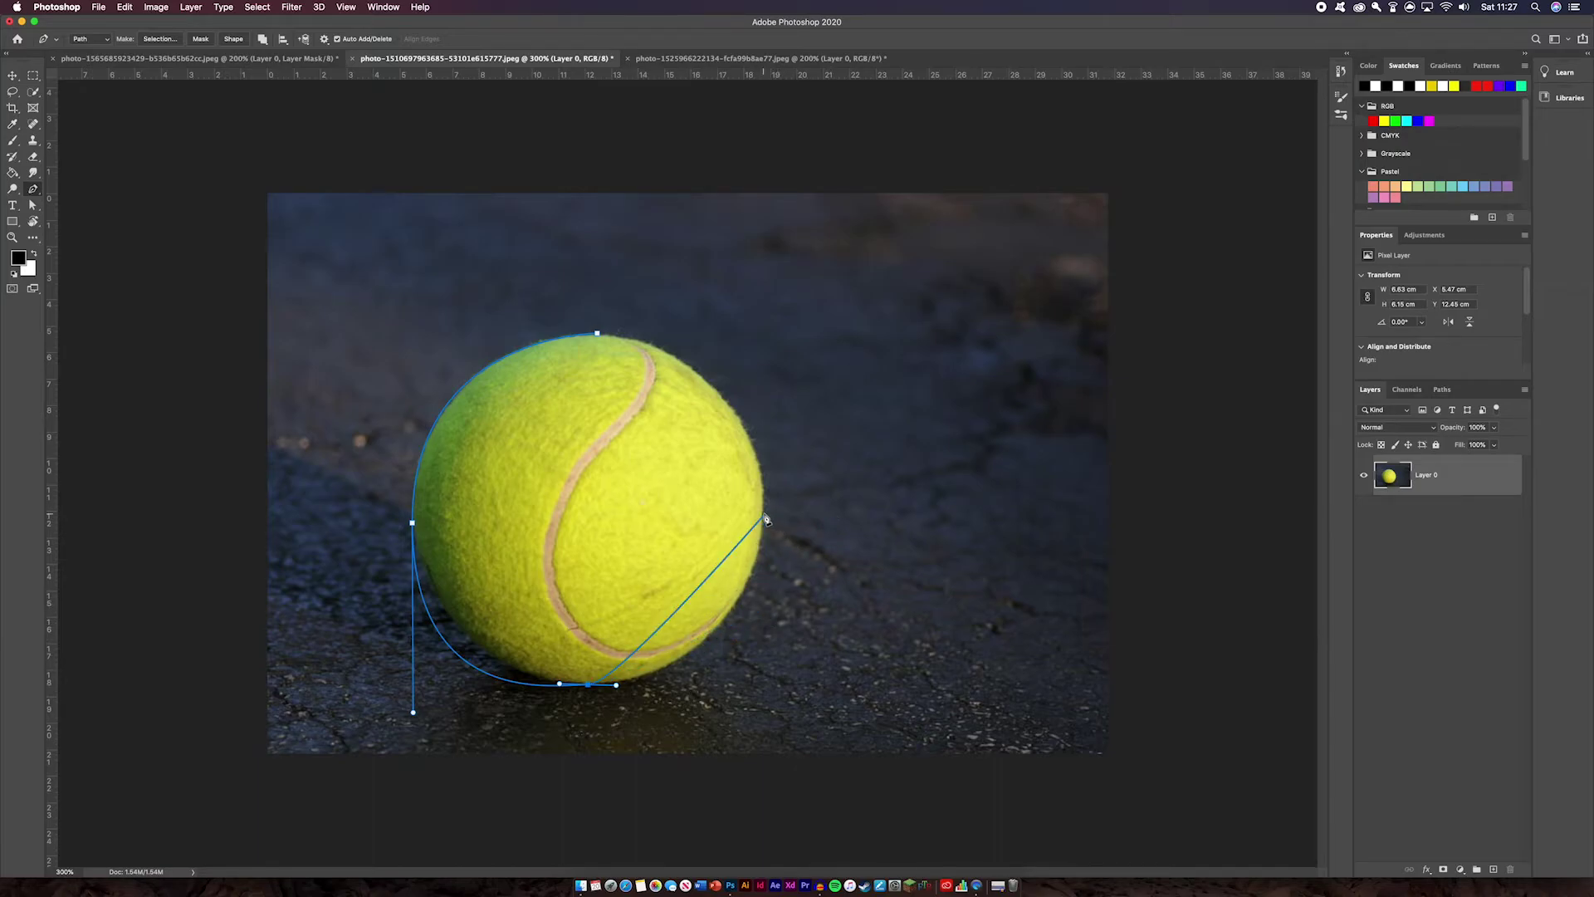
pyautogui.moveTo(765, 515); pyautogui.dragTo(791, 359)
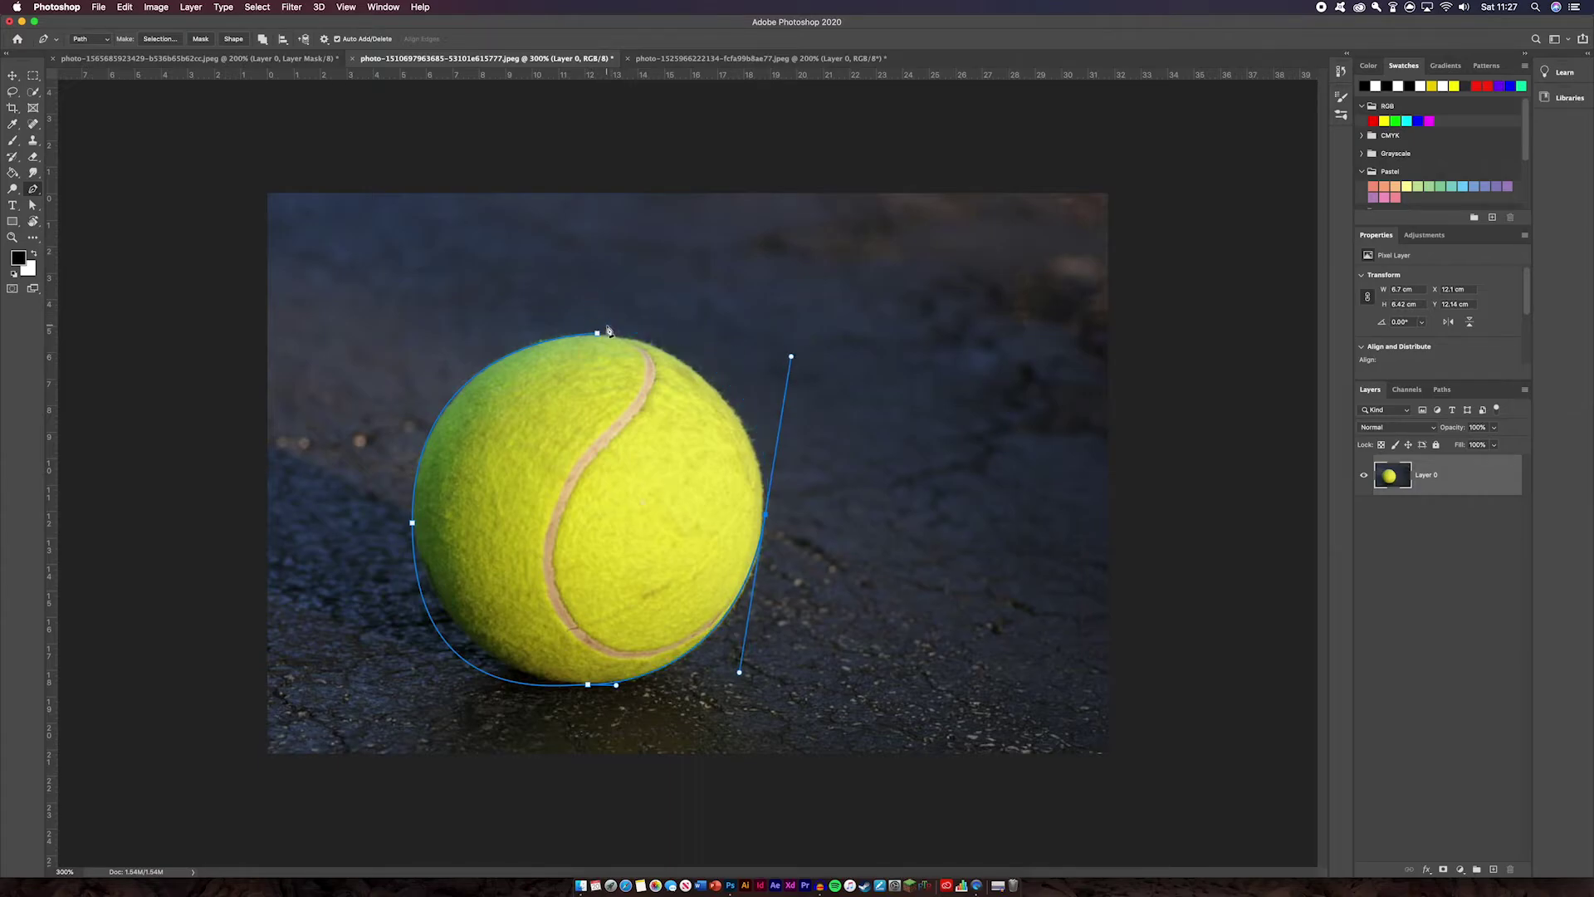
pyautogui.click(597, 333)
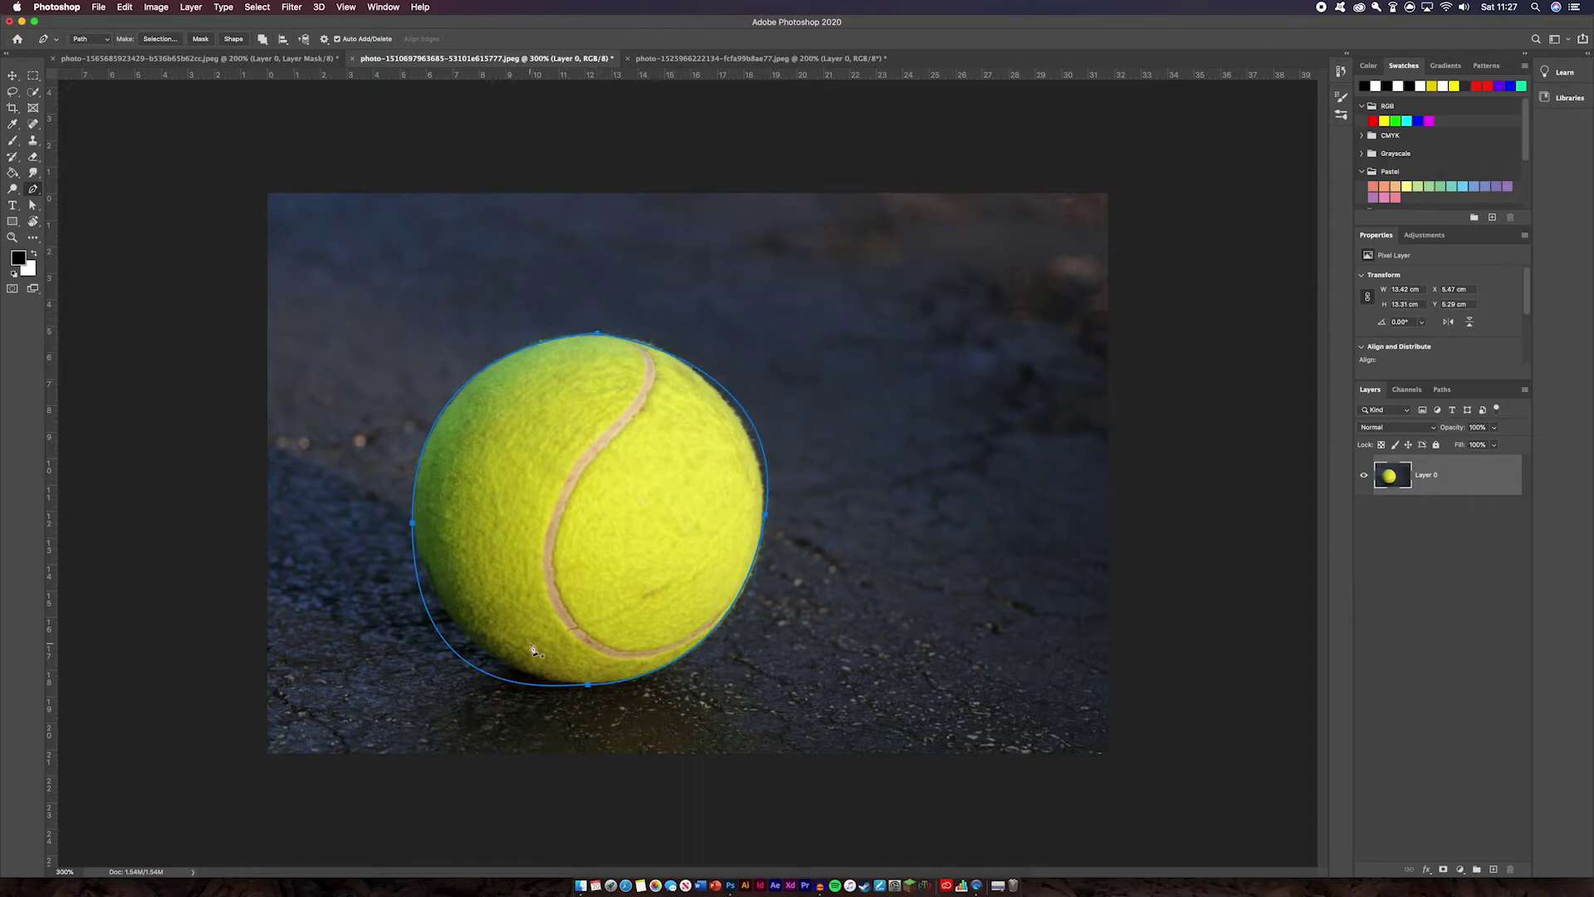
# Refine the tennis ball path with the Convert Point tool, reshaping the curves at its left, top and right anchor points to fit the ball
pyautogui.rightClick(38, 193)
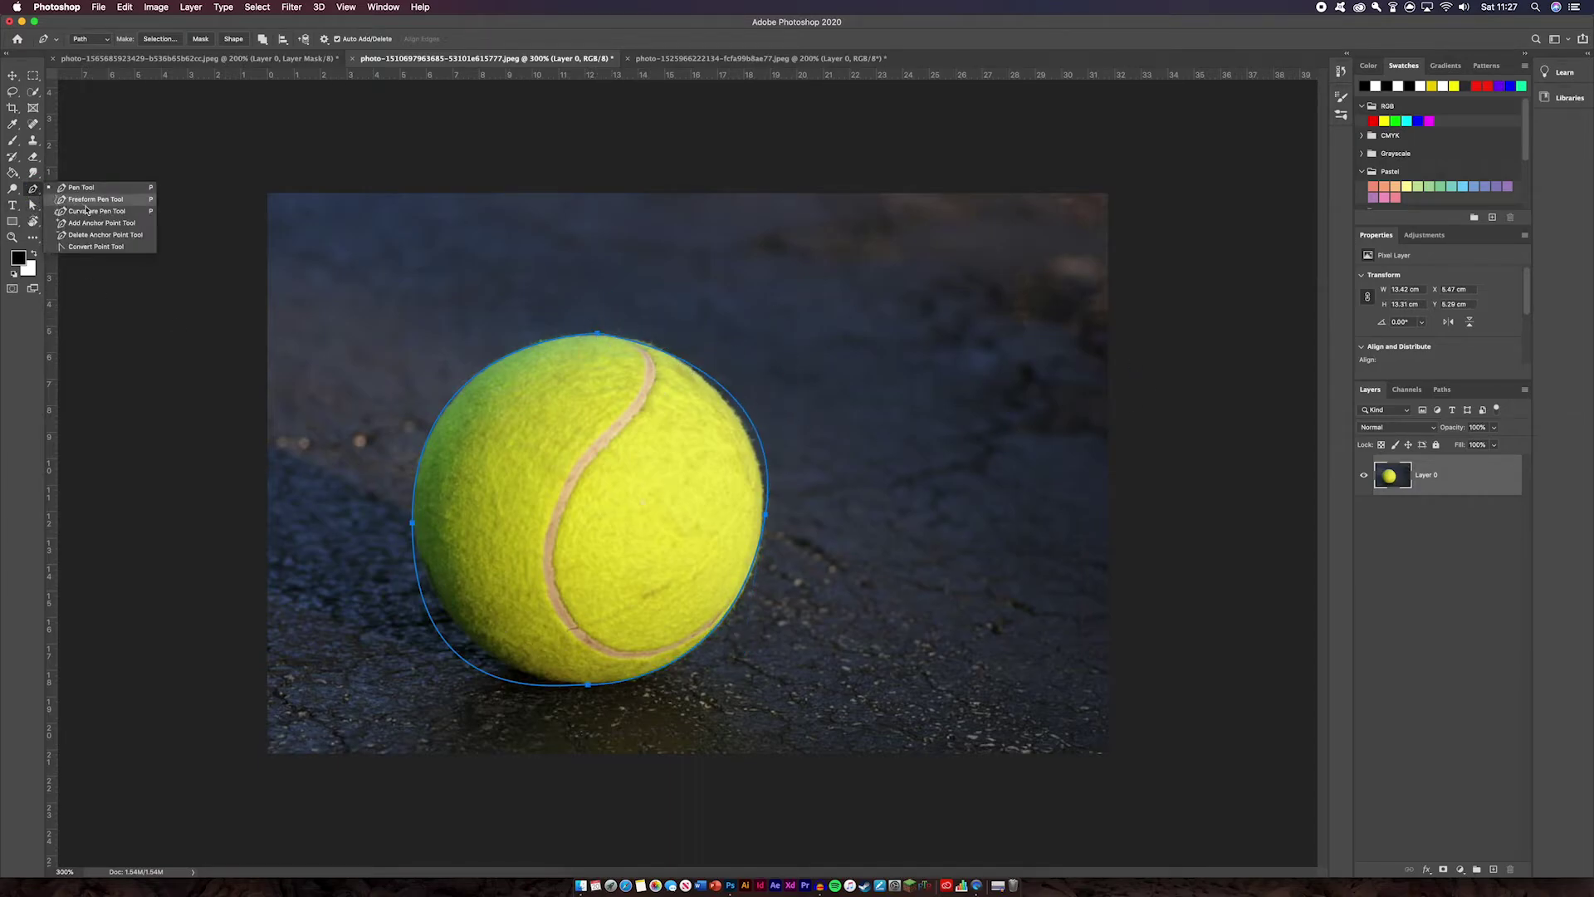
pyautogui.click(87, 247)
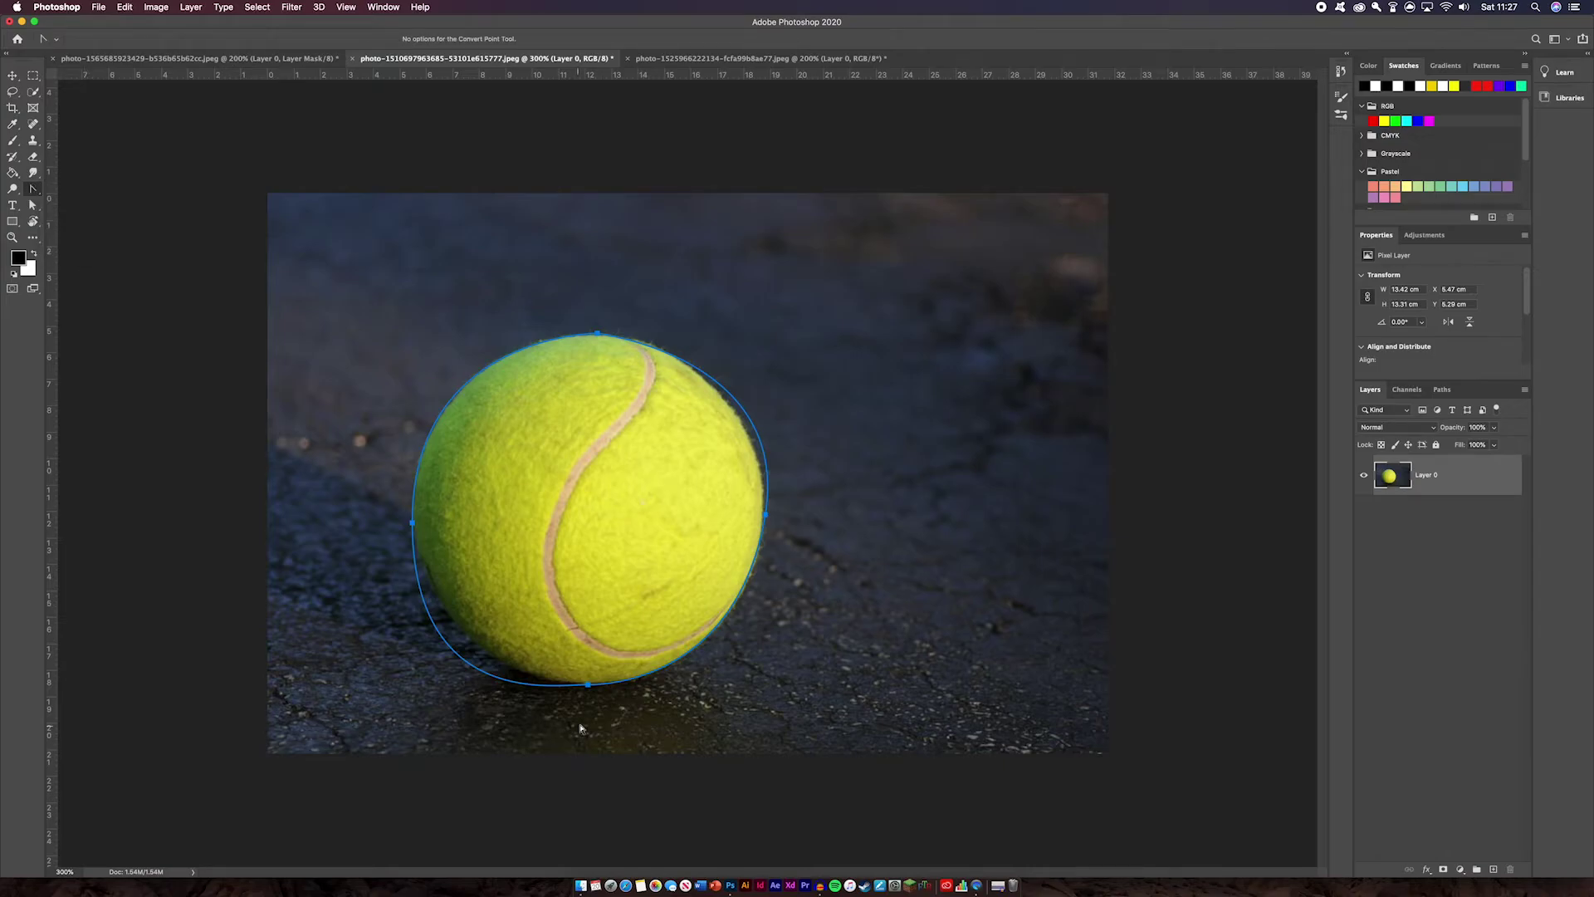
pyautogui.moveTo(413, 523); pyautogui.dragTo(438, 656)
pyautogui.moveTo(388, 391); pyautogui.dragTo(408, 337)
pyautogui.moveTo(438, 657)
pyautogui.mouseDown()
pyautogui.moveTo(410, 633)
pyautogui.moveTo(433, 667)
pyautogui.mouseUp()
pyautogui.click(601, 335)
pyautogui.moveTo(599, 334)
pyautogui.mouseDown()
pyautogui.moveTo(623, 331)
pyautogui.moveTo(567, 338)
pyautogui.moveTo(635, 331)
pyautogui.moveTo(584, 324)
pyautogui.moveTo(613, 332)
pyautogui.mouseUp()
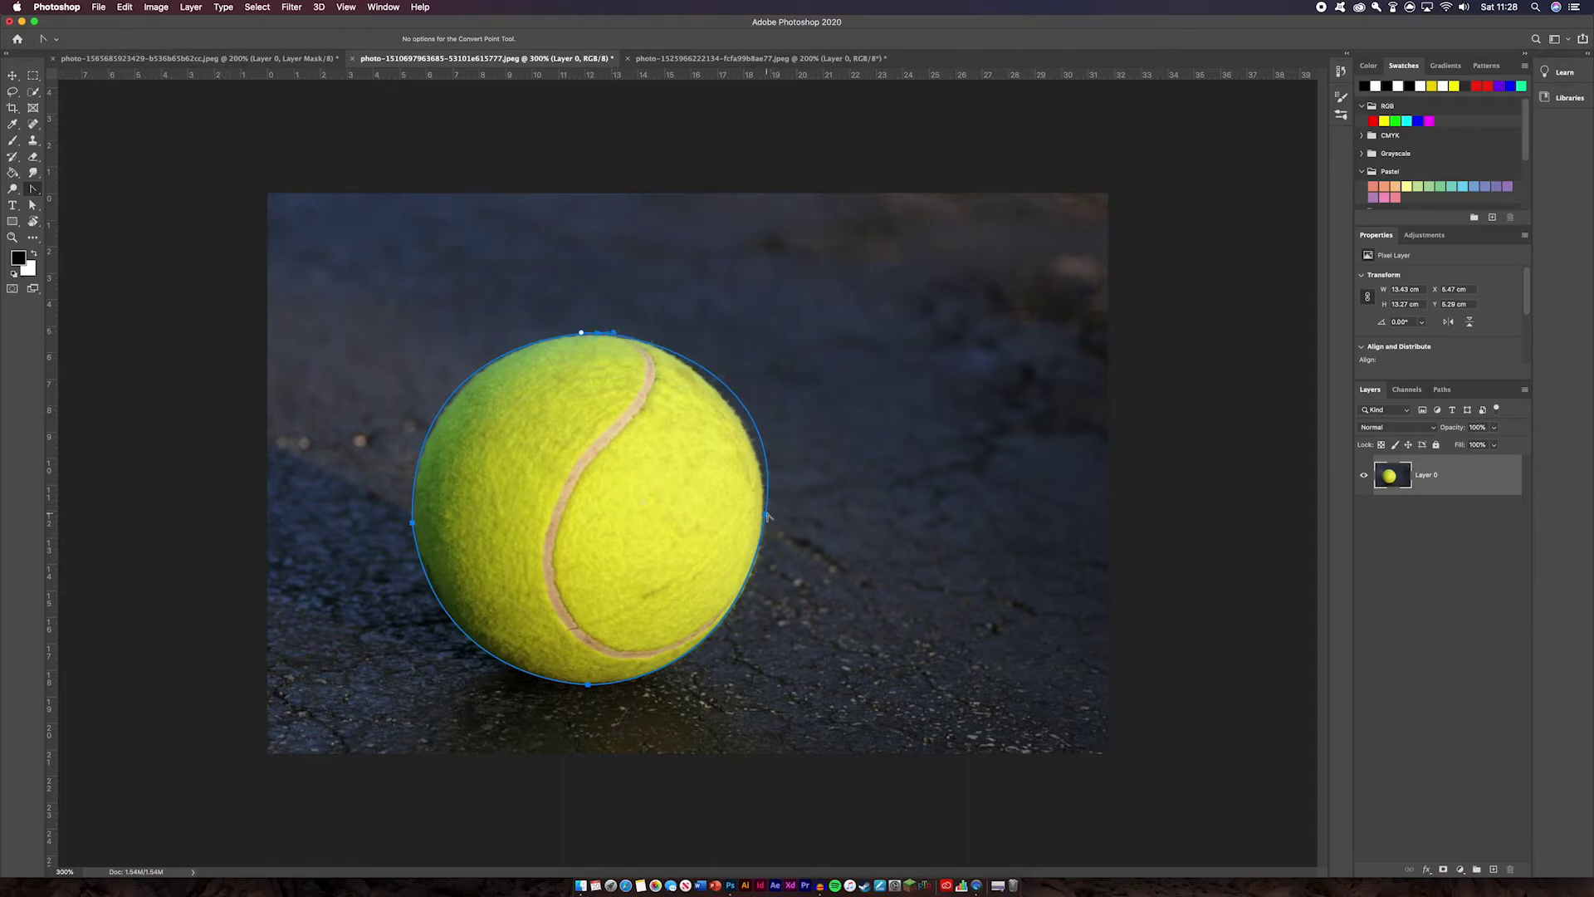
pyautogui.moveTo(768, 516); pyautogui.dragTo(772, 360)
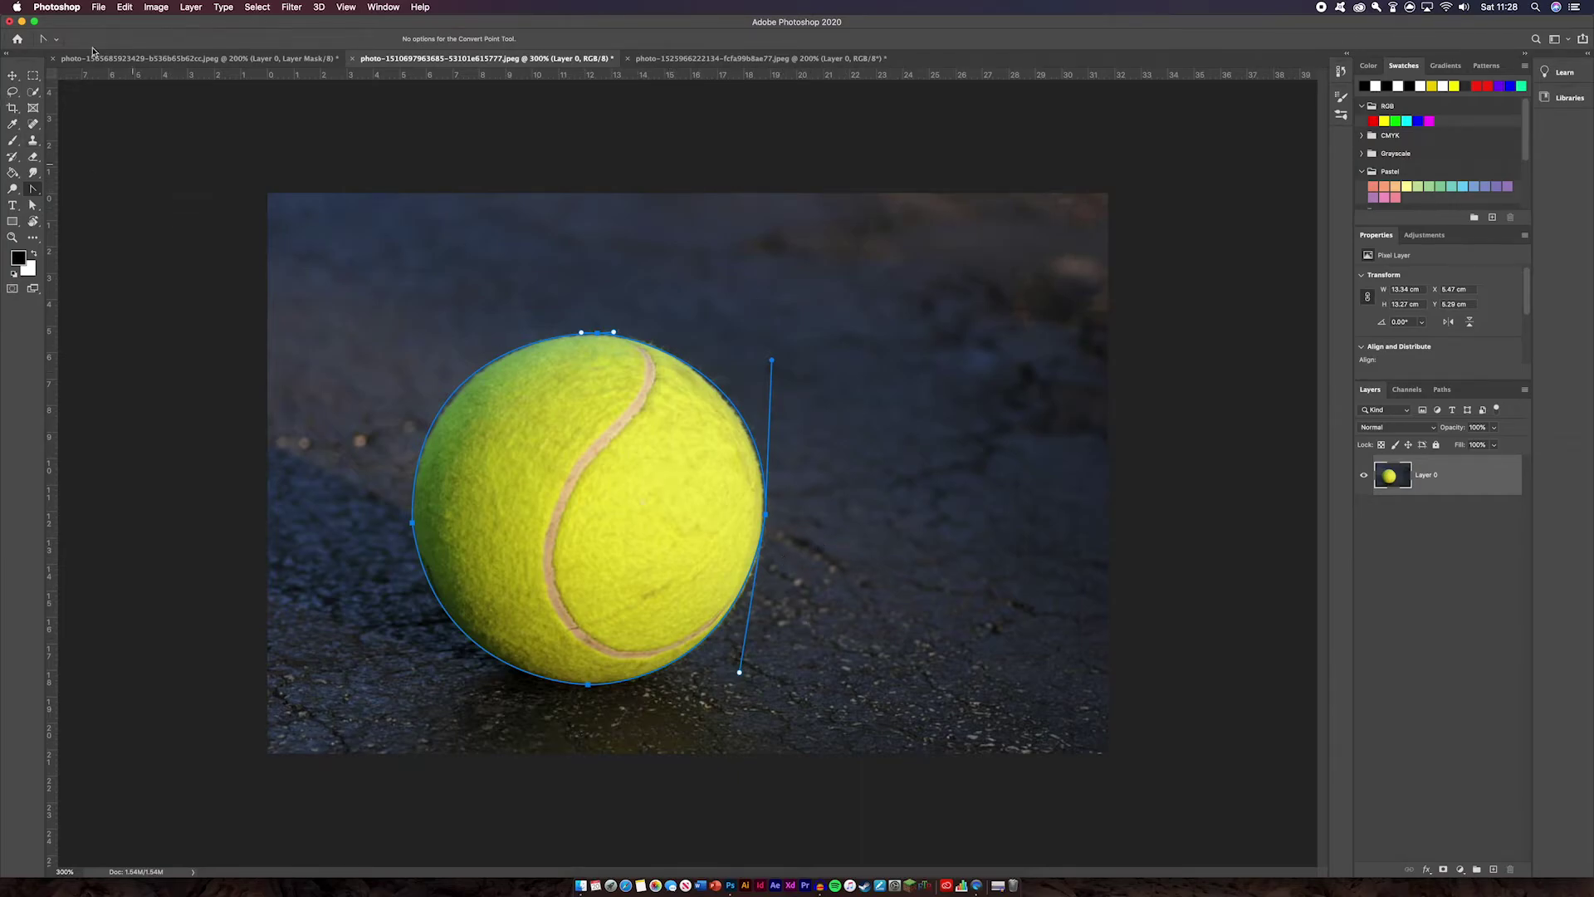
pyautogui.click(35, 92)
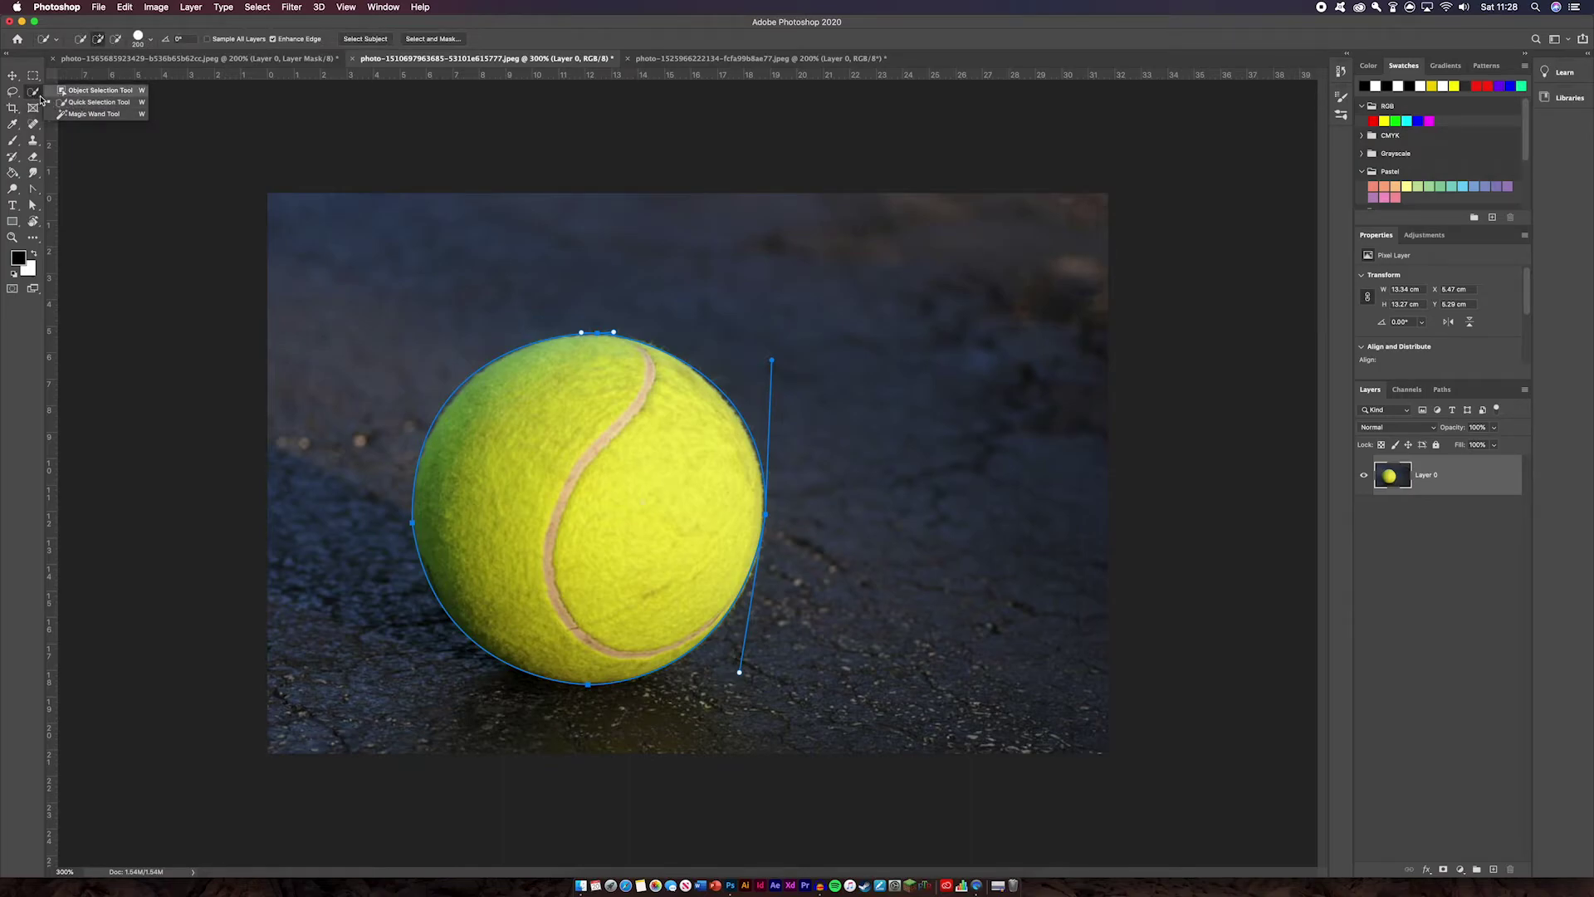
pyautogui.click(13, 94)
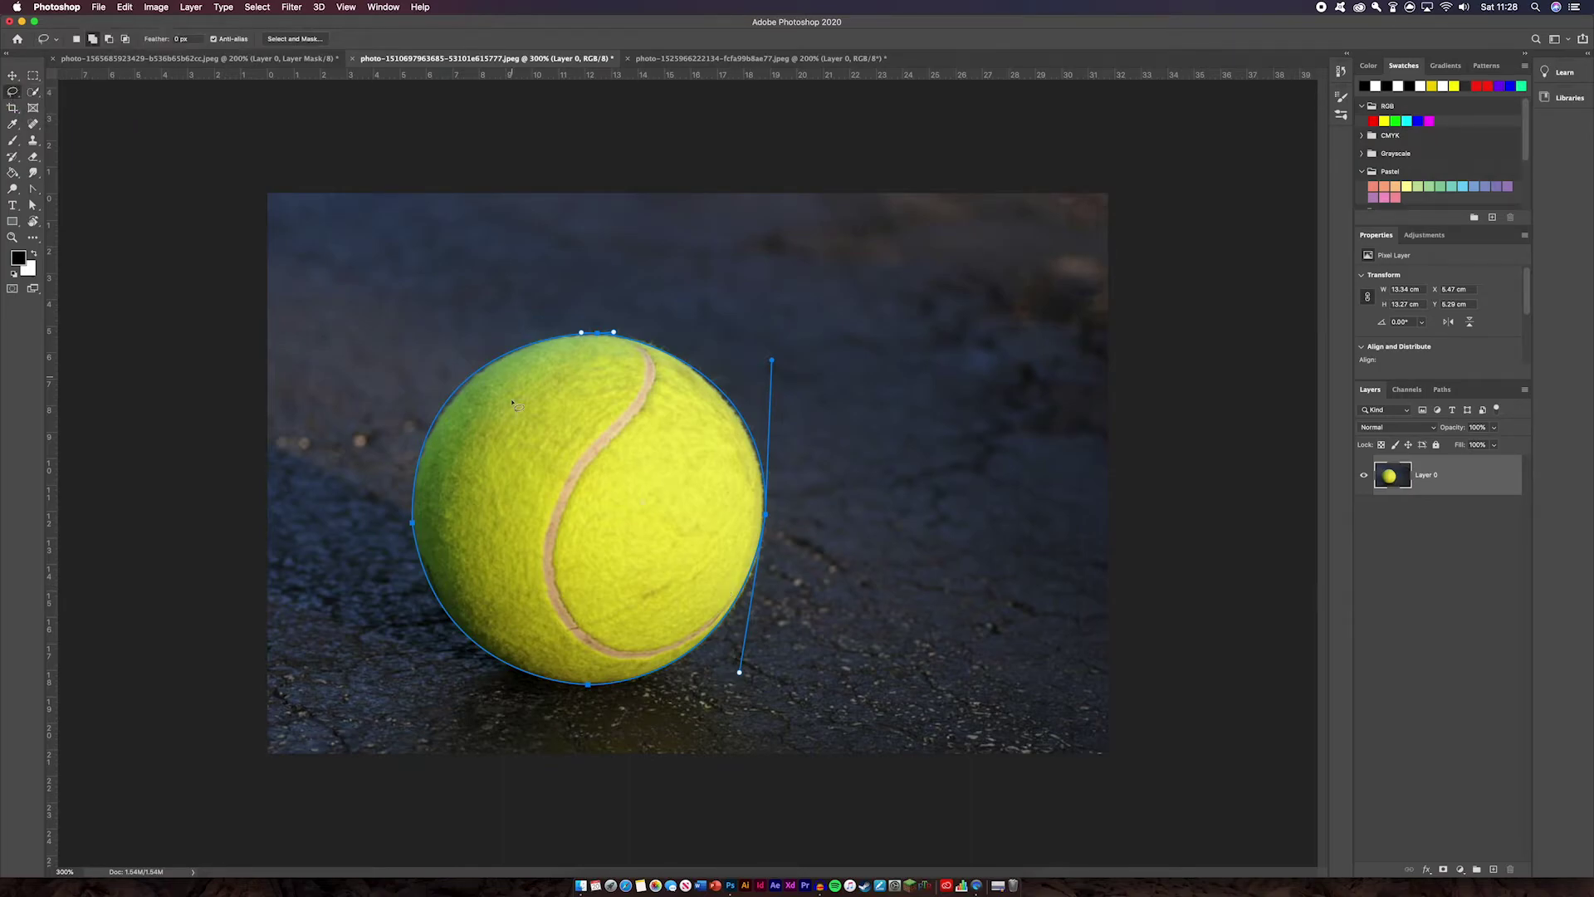
pyautogui.click(33, 188)
pyautogui.click(1443, 868)
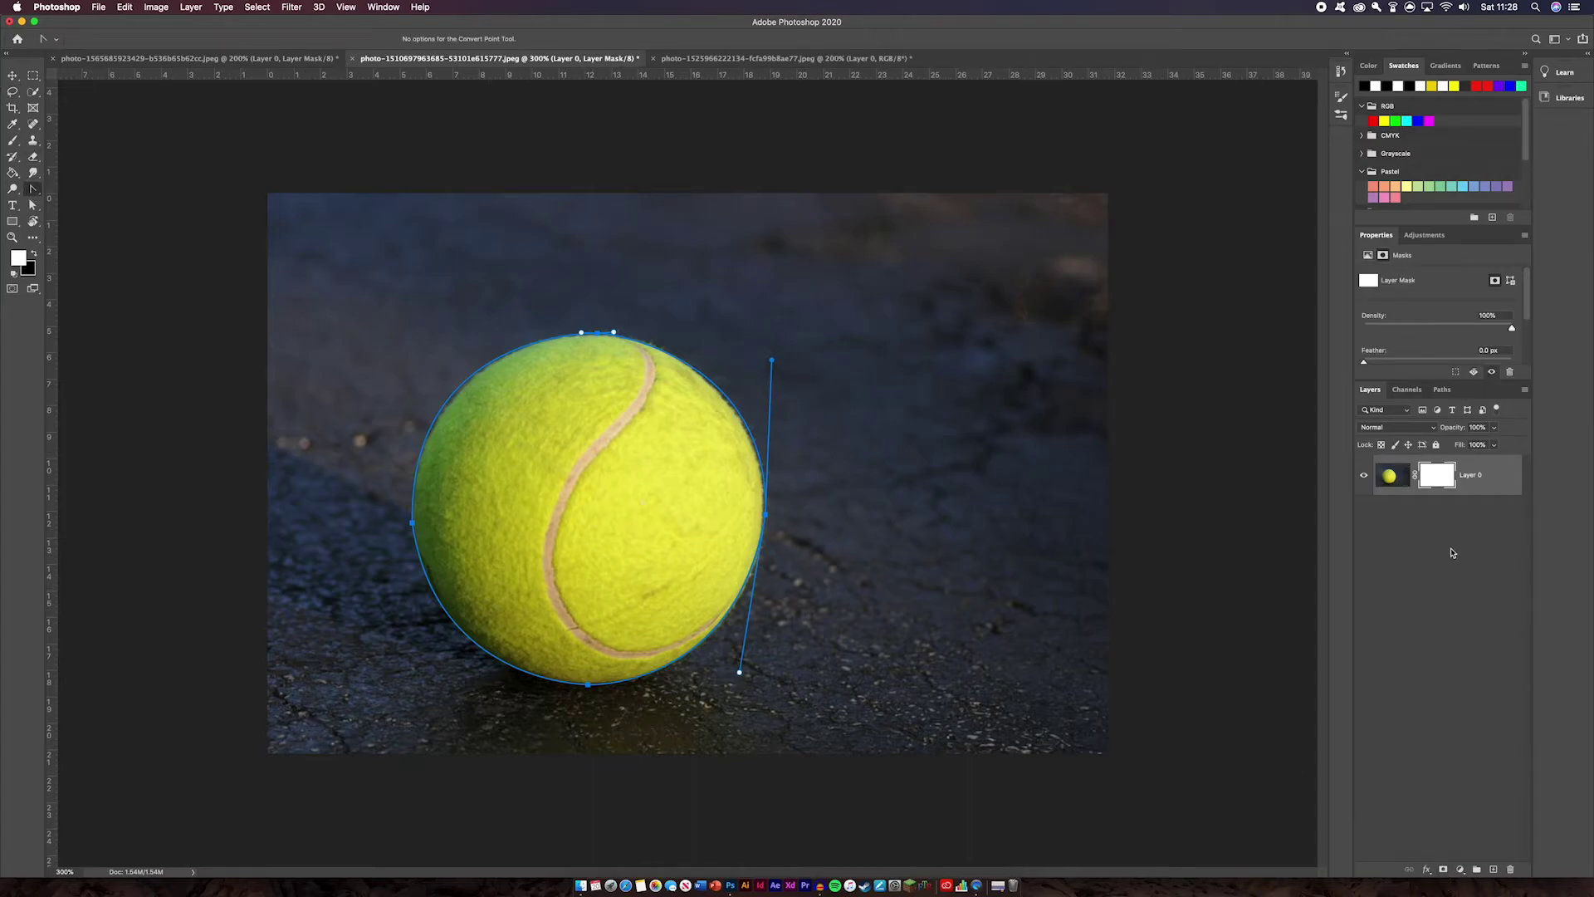
pyautogui.press('super+z')
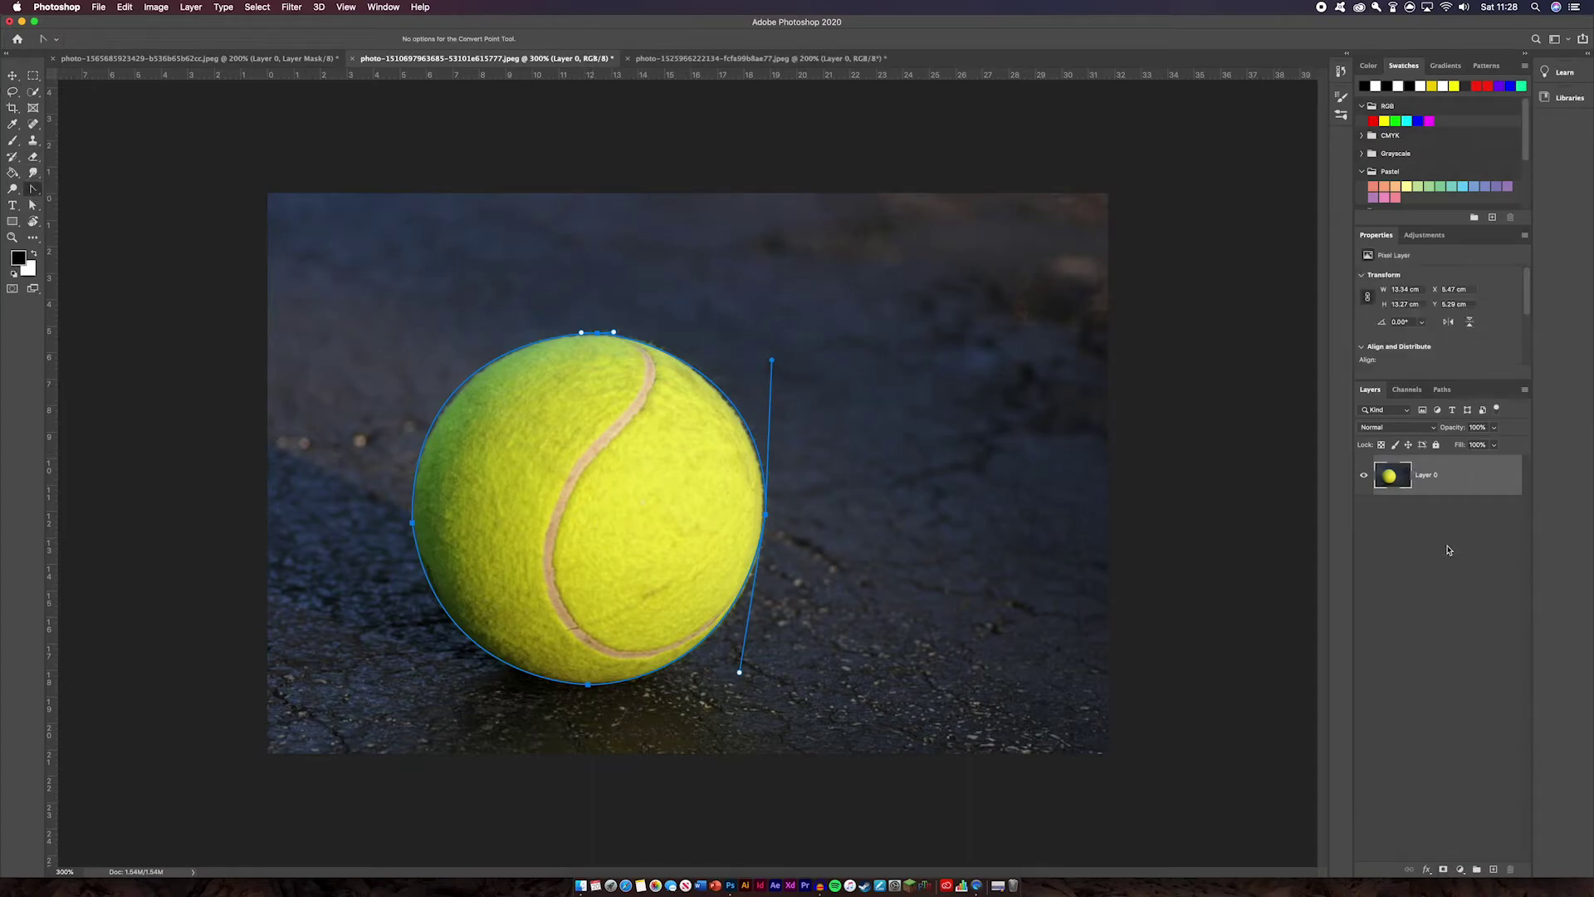
# Make a new anti-aliased selection from the tennis ball path with a 0.5-pixel feather radius and add it to Layer 0 as a layer mask
pyautogui.rightClick(708, 389)
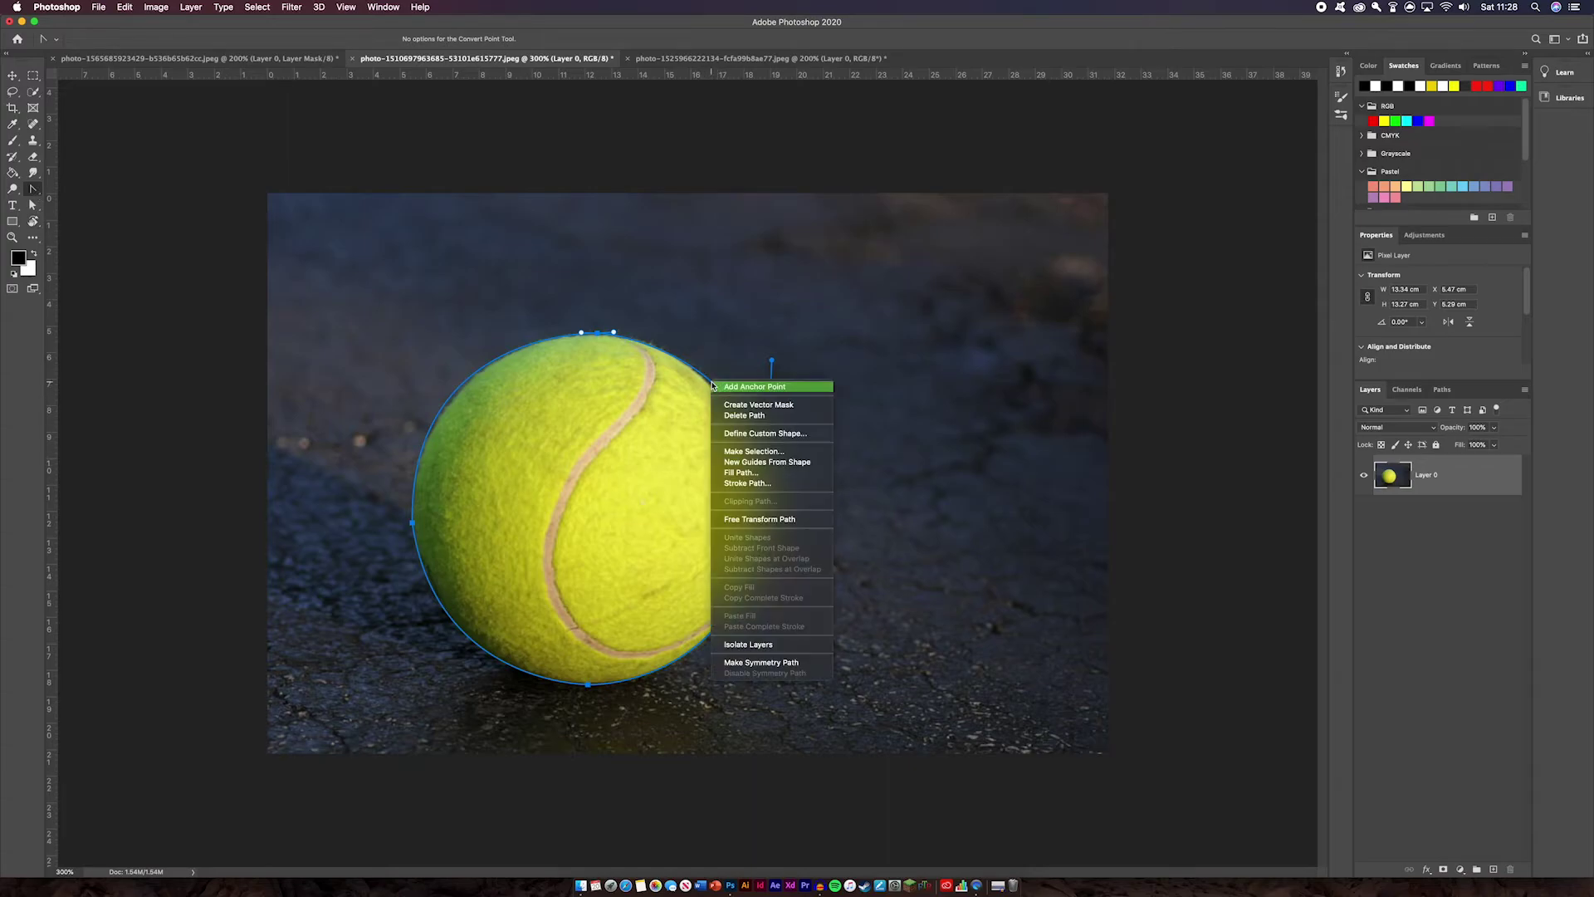
pyautogui.click(745, 452)
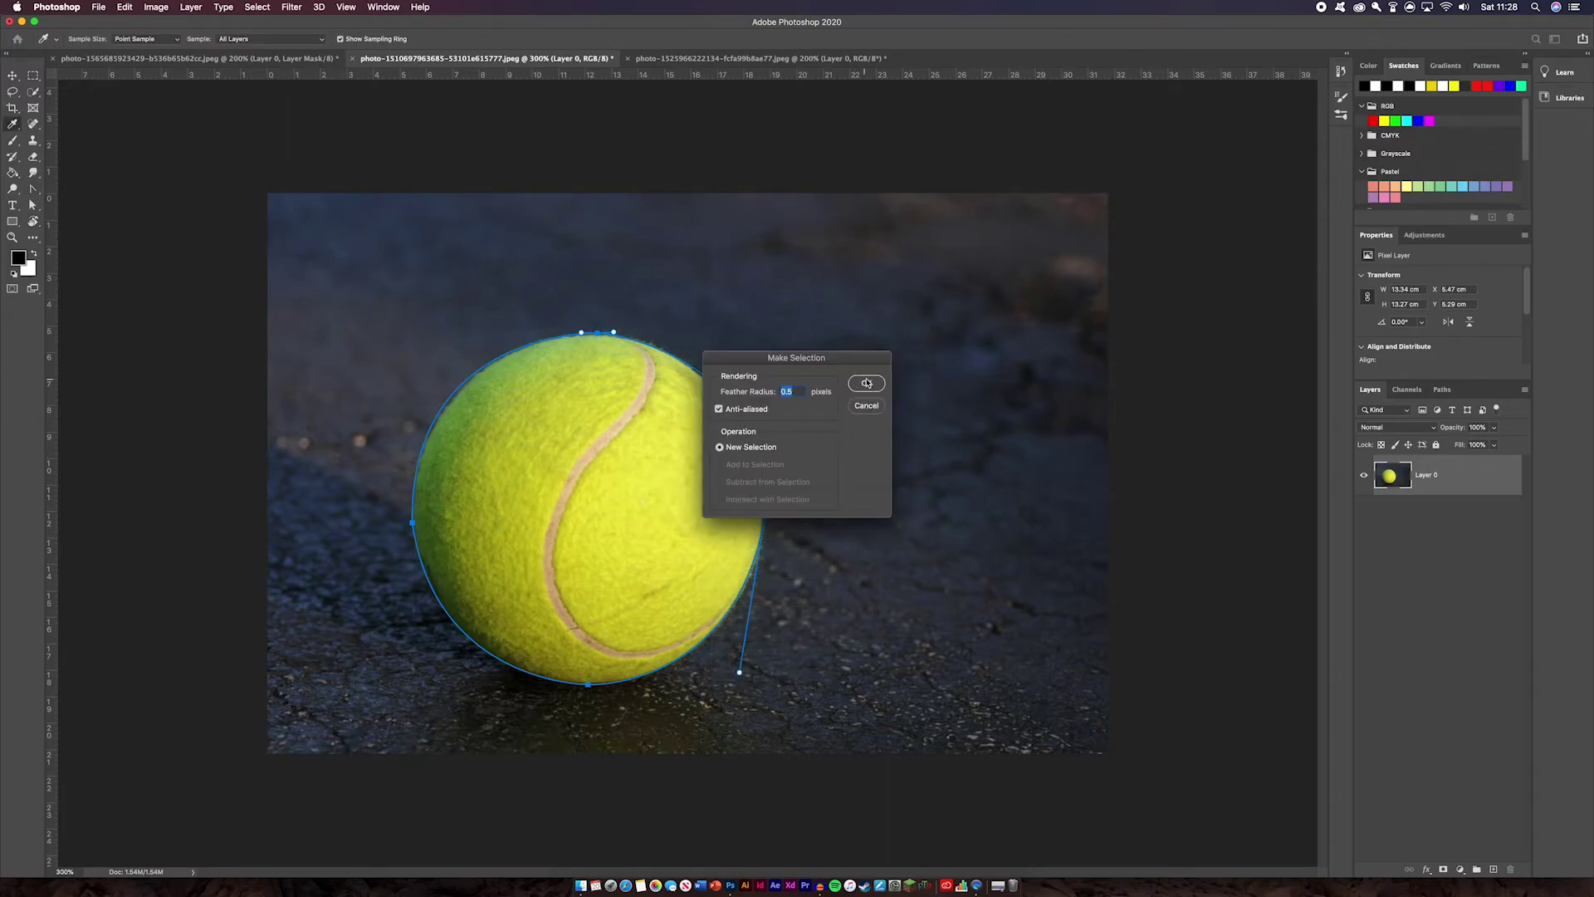
pyautogui.click(869, 385)
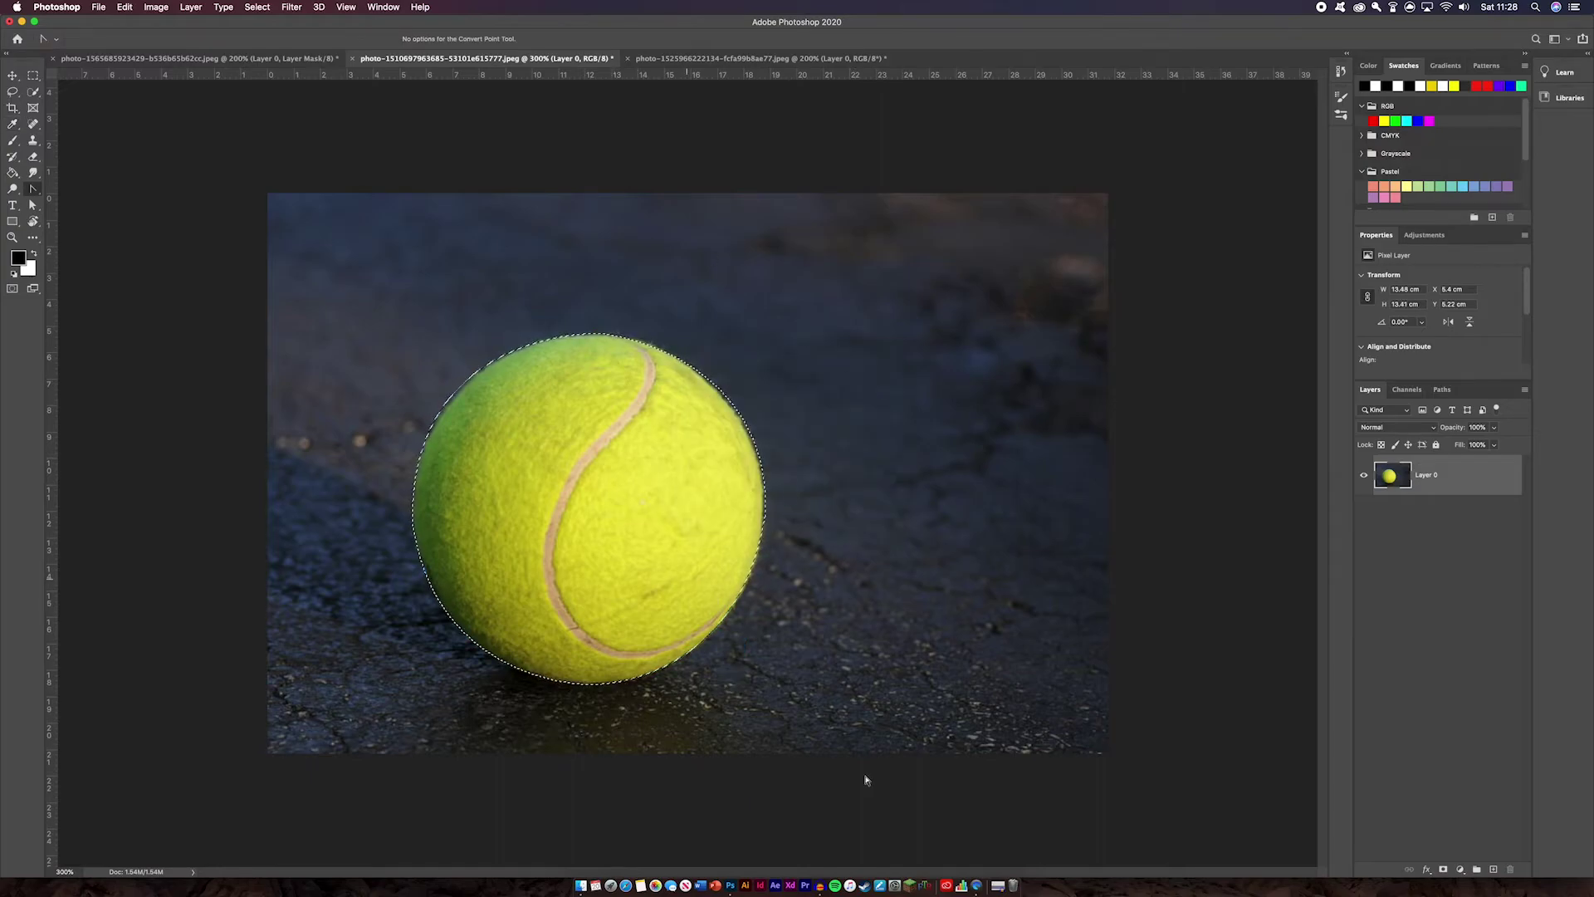
pyautogui.click(1442, 869)
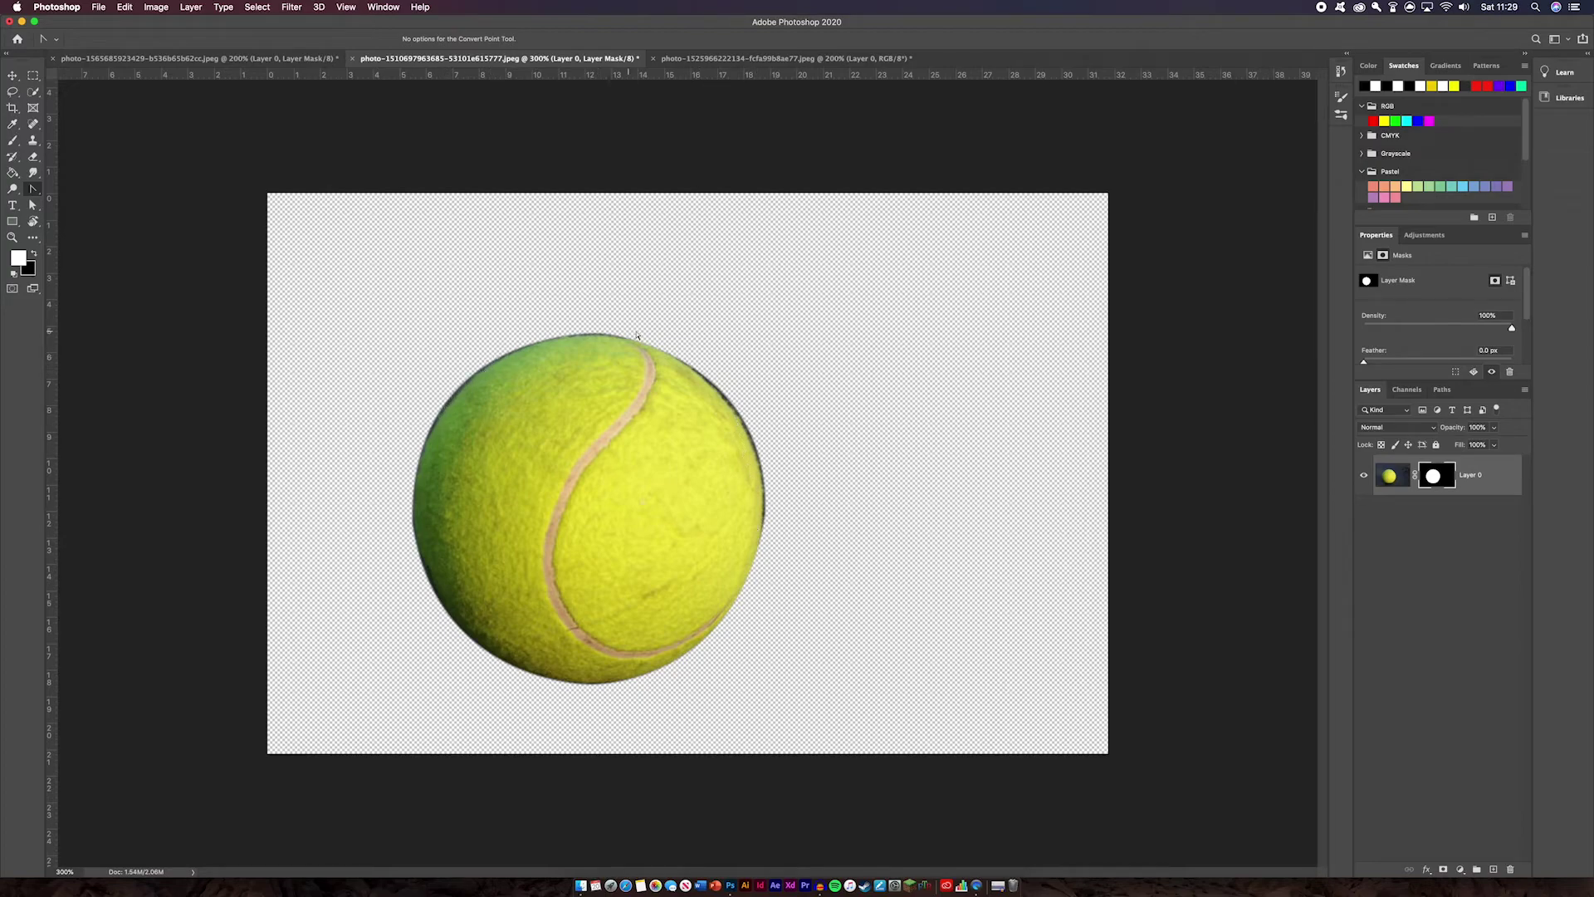
# Refine the tennis ball mask in Select and Mask by brushing its upper-left, top and right edges with a size 30 Refine Edge brush
pyautogui.doubleClick(1435, 476)
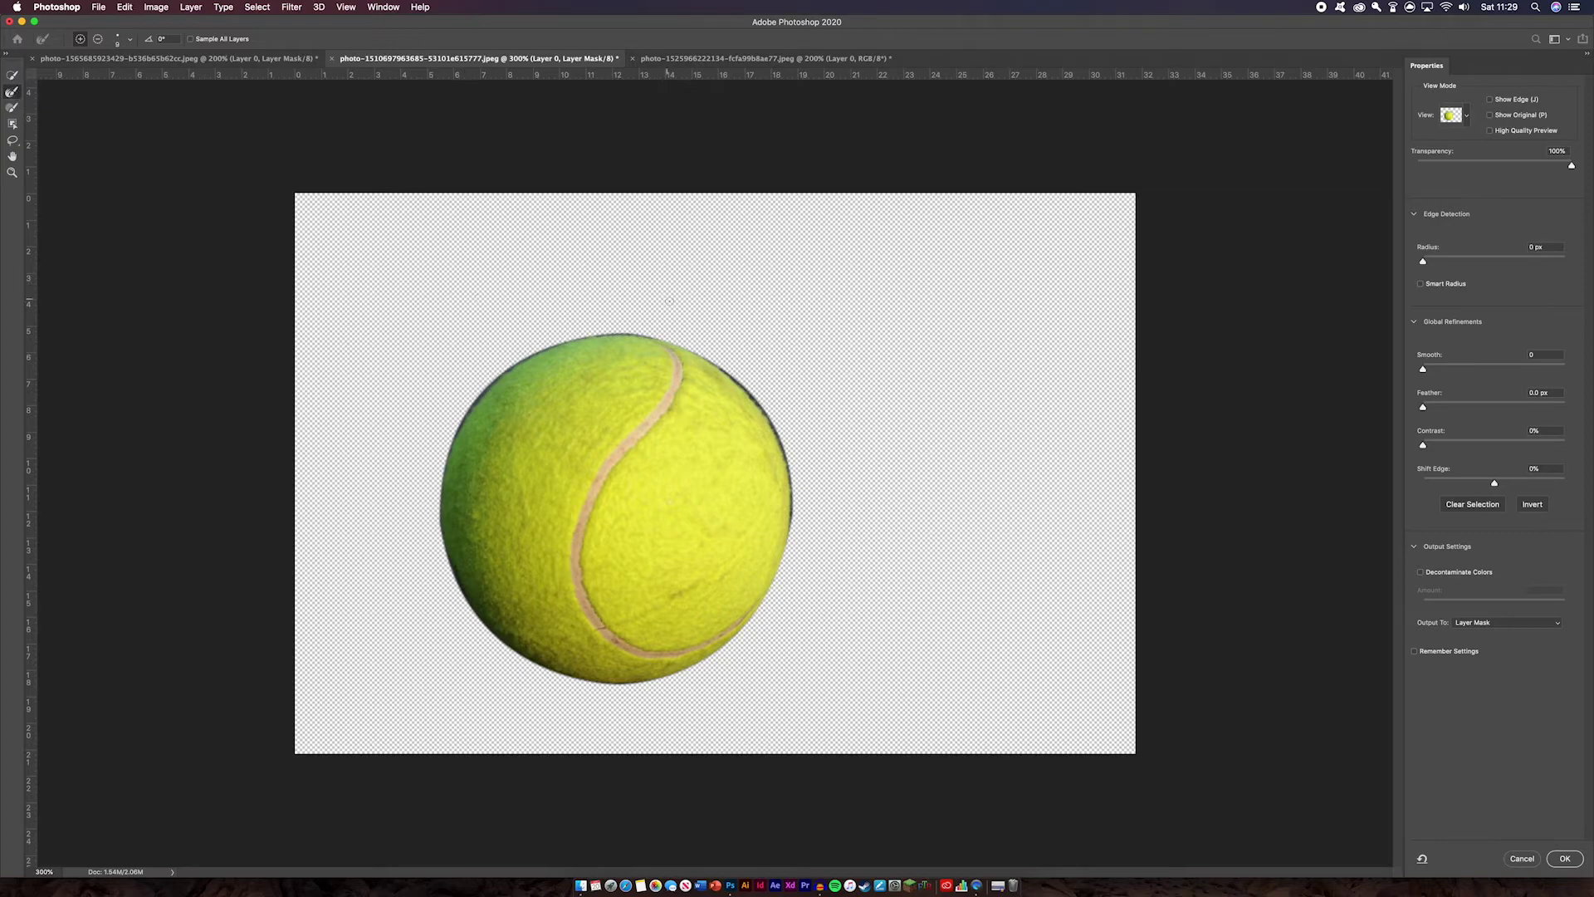
pyautogui.click(12, 93)
pyautogui.press(']')
pyautogui.press(']')
pyautogui.press(']')
pyautogui.press(']')
pyautogui.moveTo(641, 323)
pyautogui.mouseDown()
pyautogui.moveTo(555, 327)
pyautogui.moveTo(495, 367)
pyautogui.moveTo(451, 434)
pyautogui.mouseUp()
pyautogui.moveTo(509, 353); pyautogui.dragTo(515, 349)
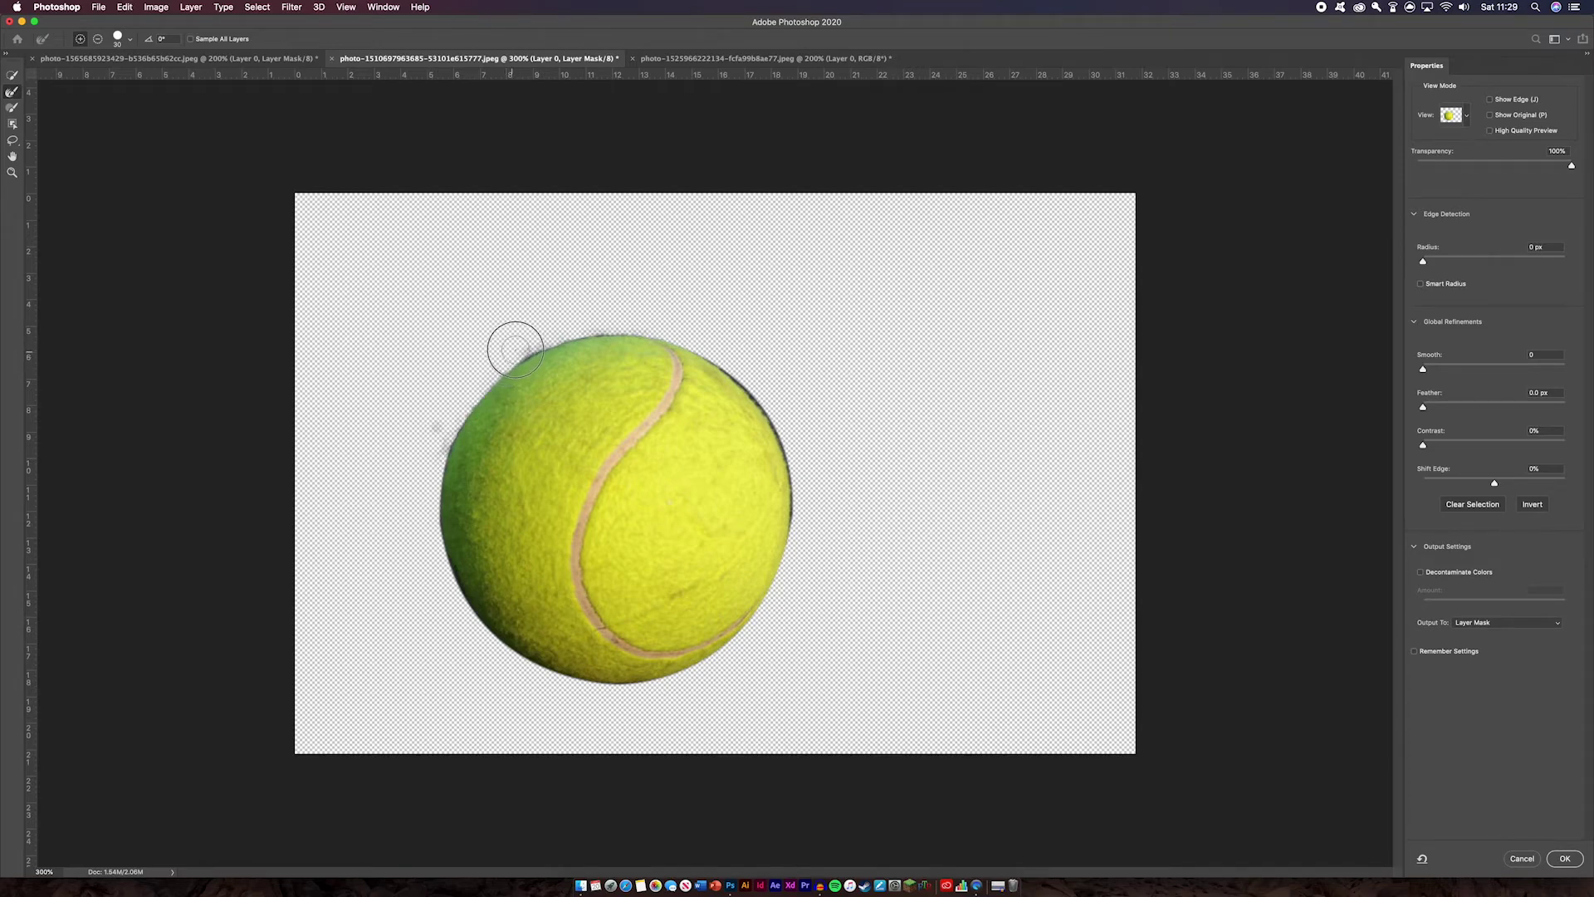
pyautogui.moveTo(732, 357)
pyautogui.mouseDown()
pyautogui.moveTo(782, 433)
pyautogui.moveTo(804, 534)
pyautogui.mouseUp()
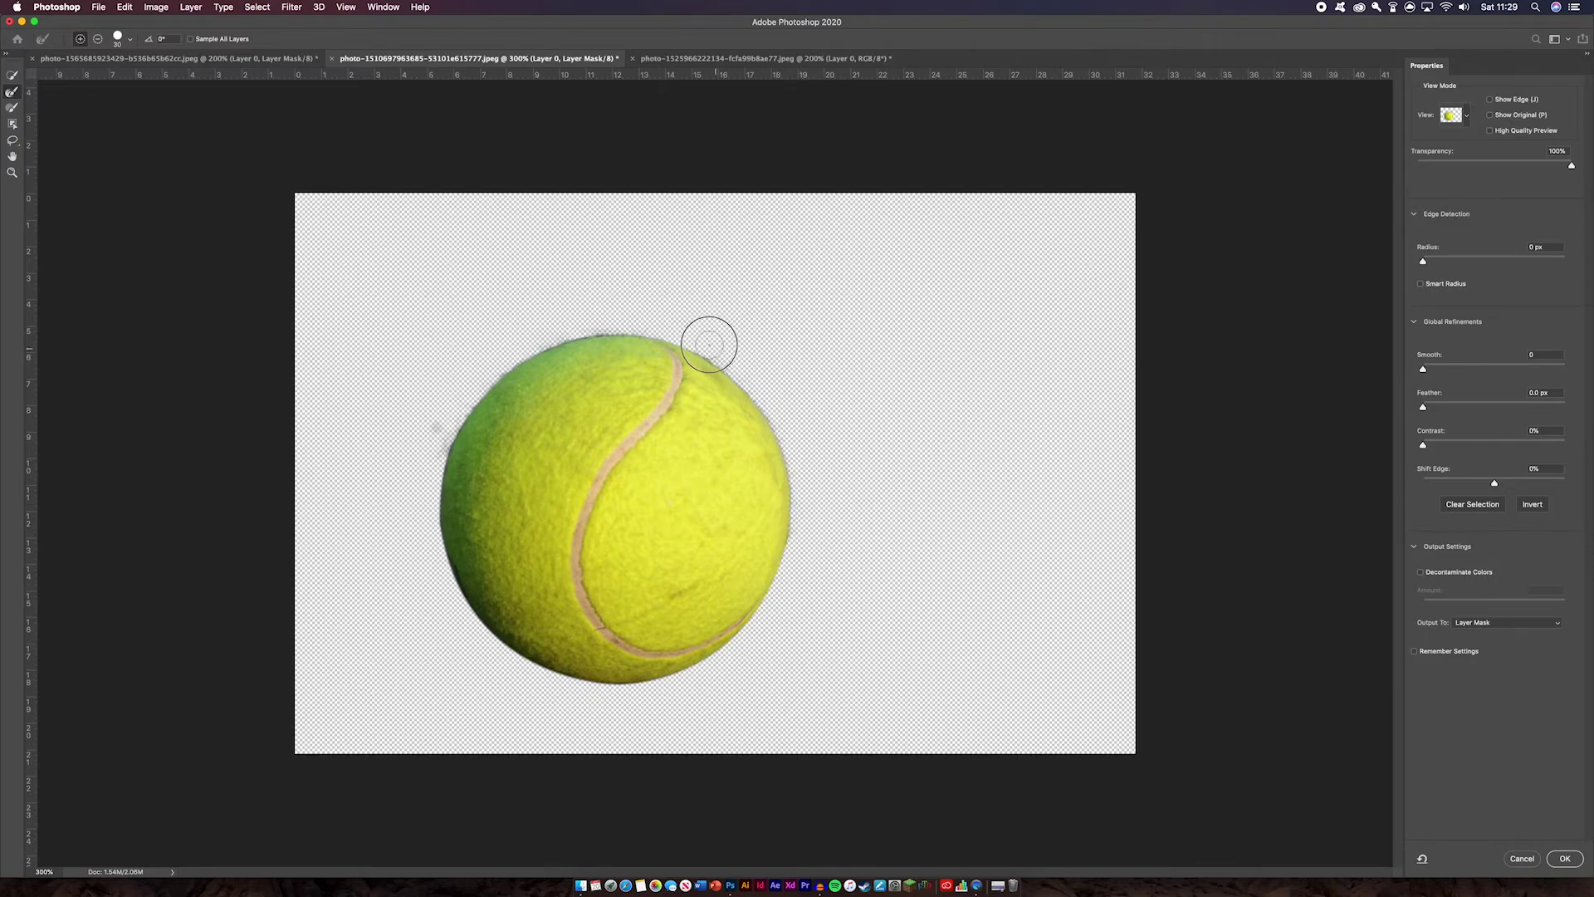
pyautogui.moveTo(615, 322); pyautogui.dragTo(558, 332)
pyautogui.click(1565, 859)
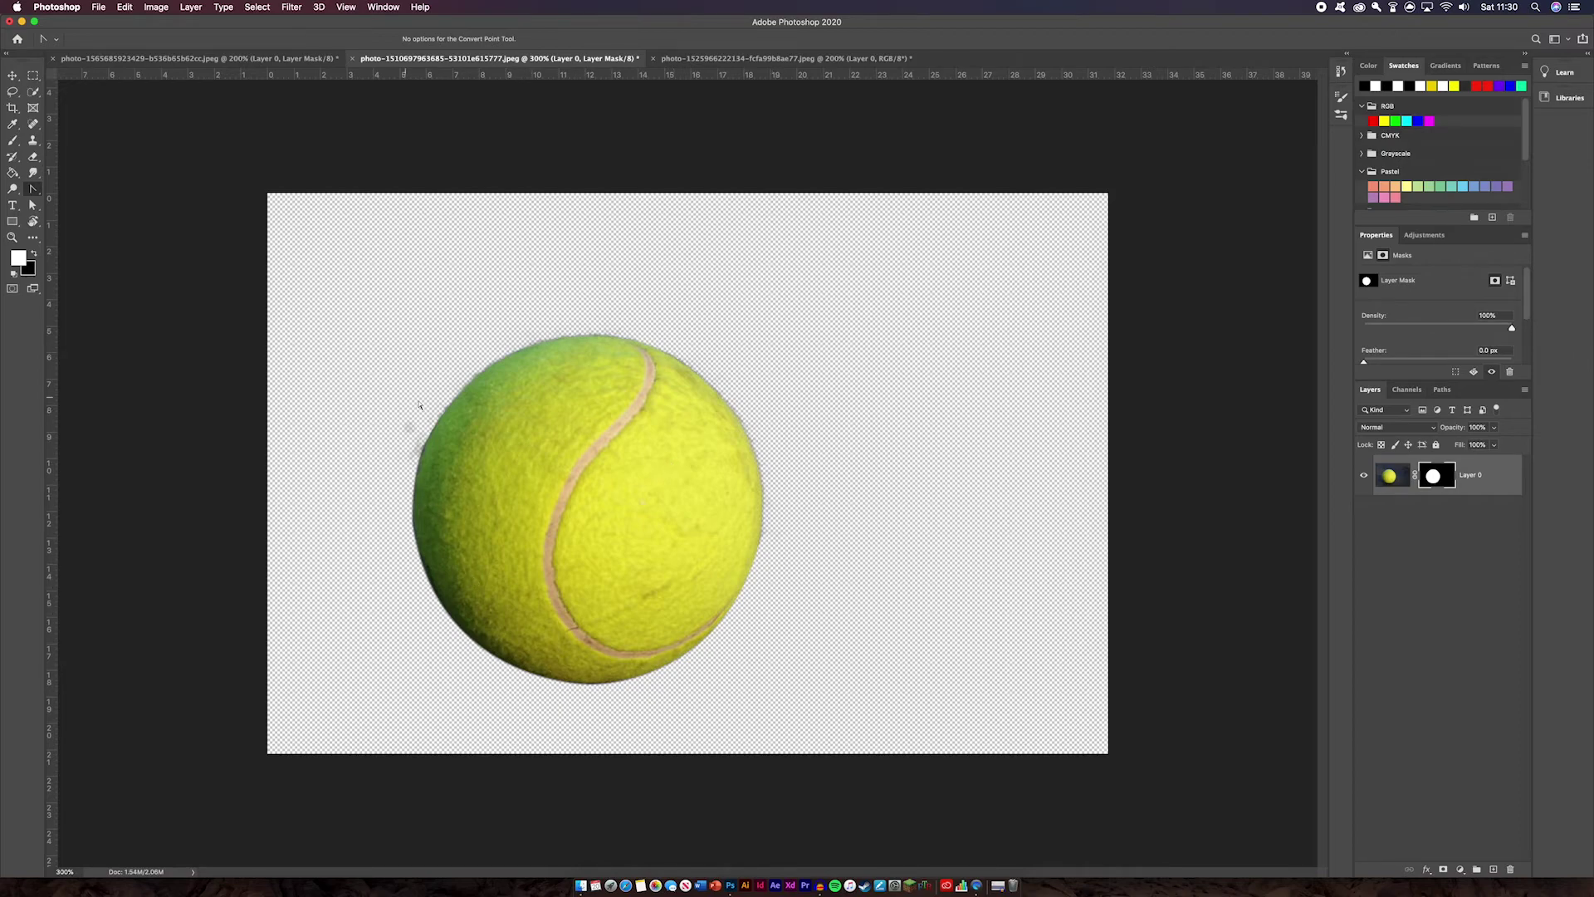
# Activate the Pen tool, switch to the shoe photo and enlarge the shoe to 300% for tracing
pyautogui.press('p')
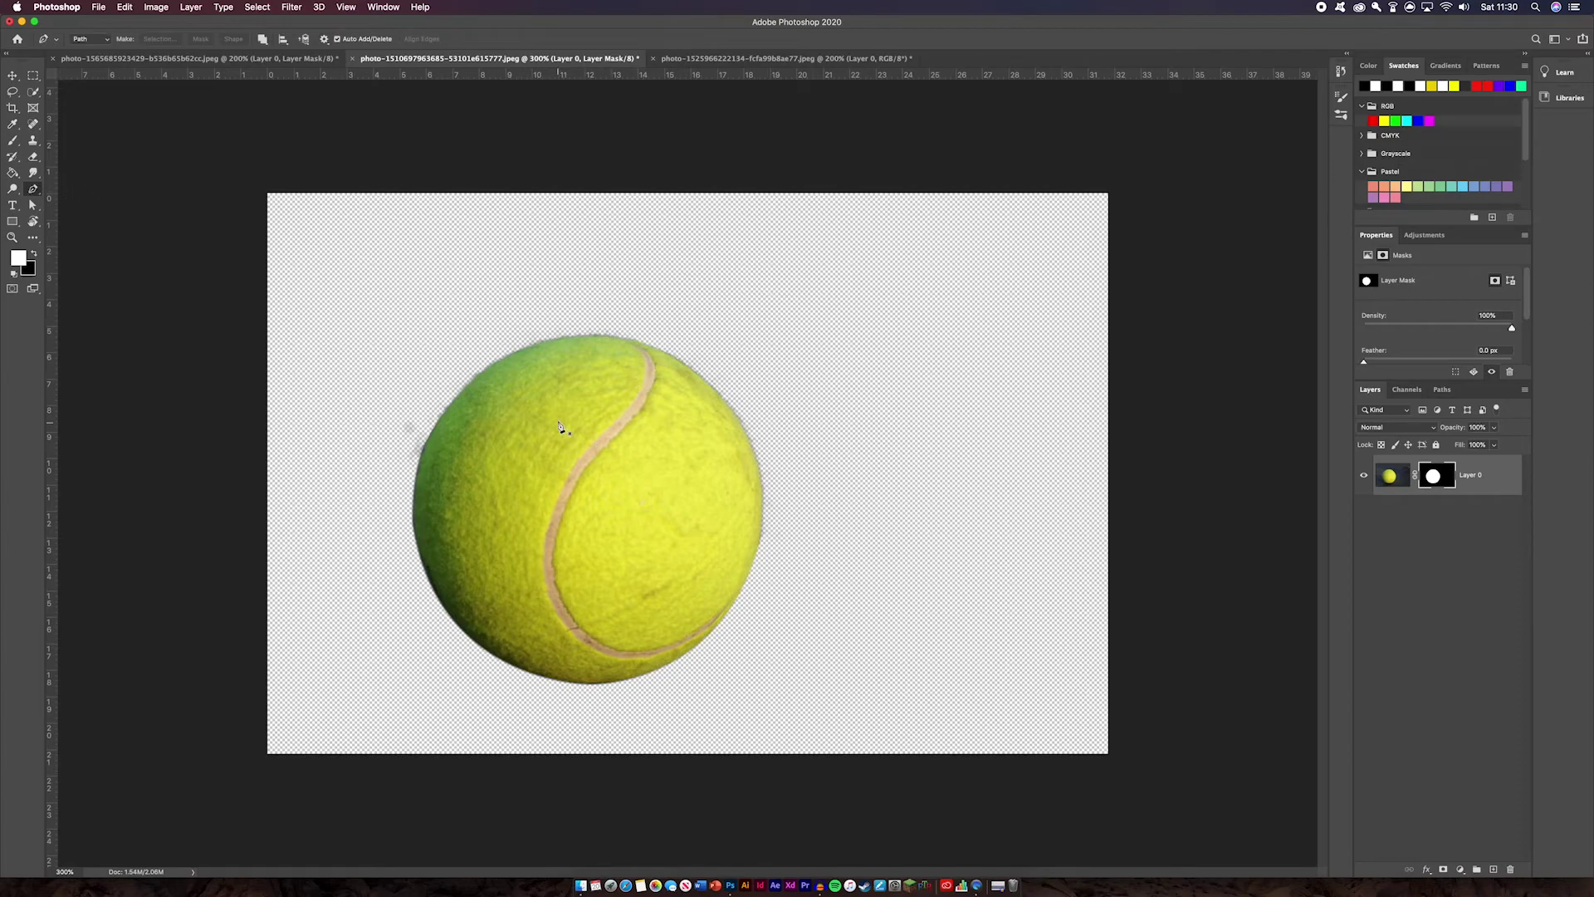
pyautogui.click(32, 190)
pyautogui.click(80, 188)
pyautogui.click(764, 59)
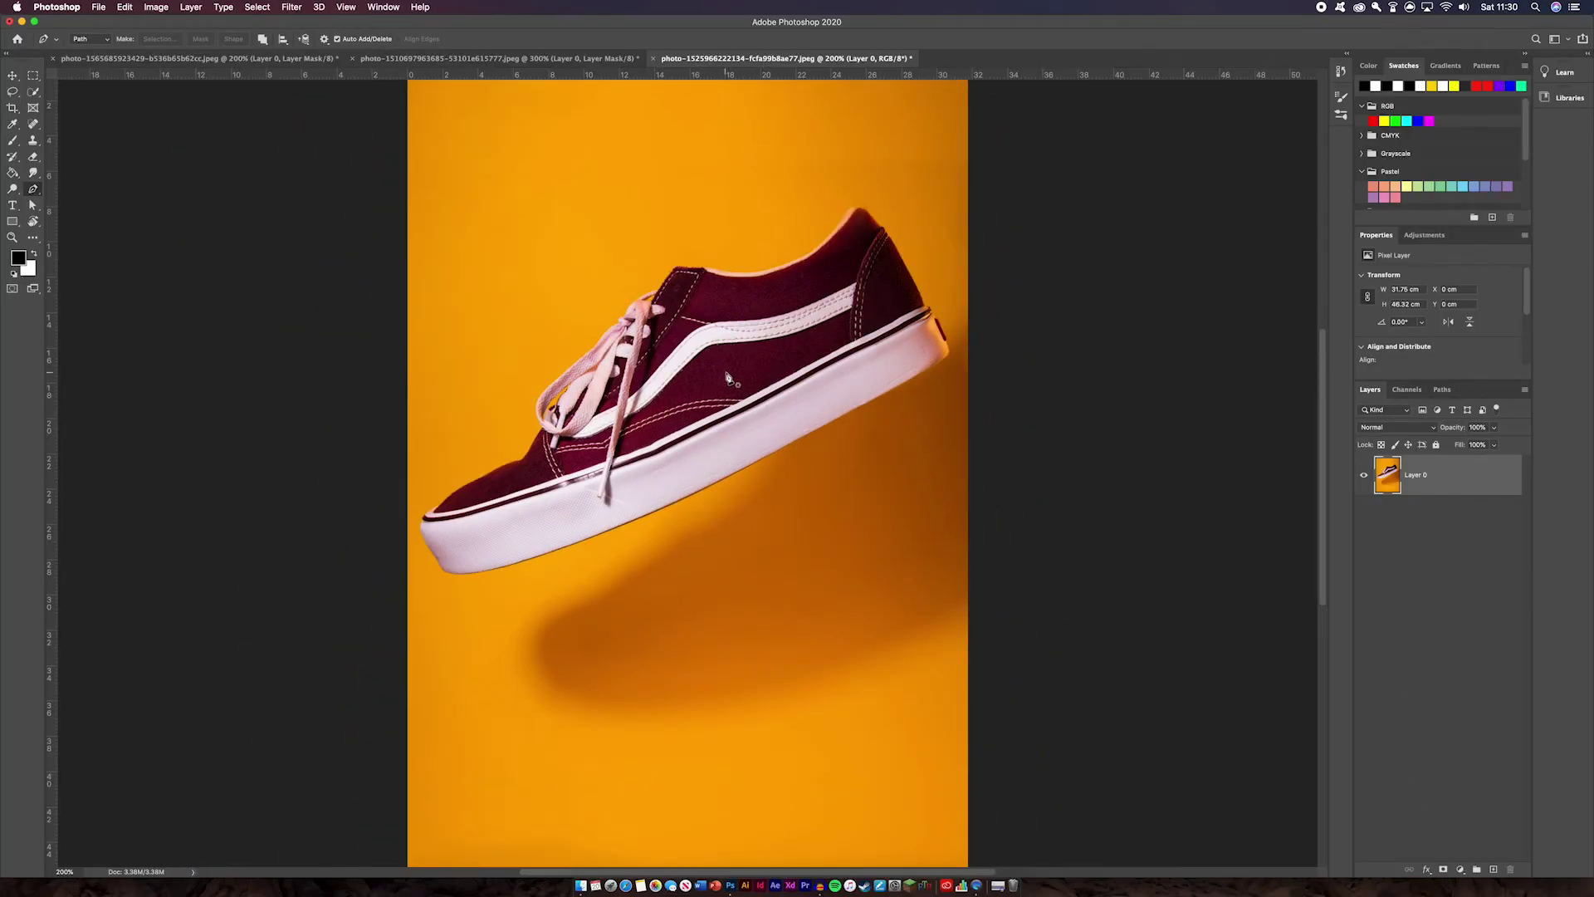
pyautogui.scroll(3, 760, 316)
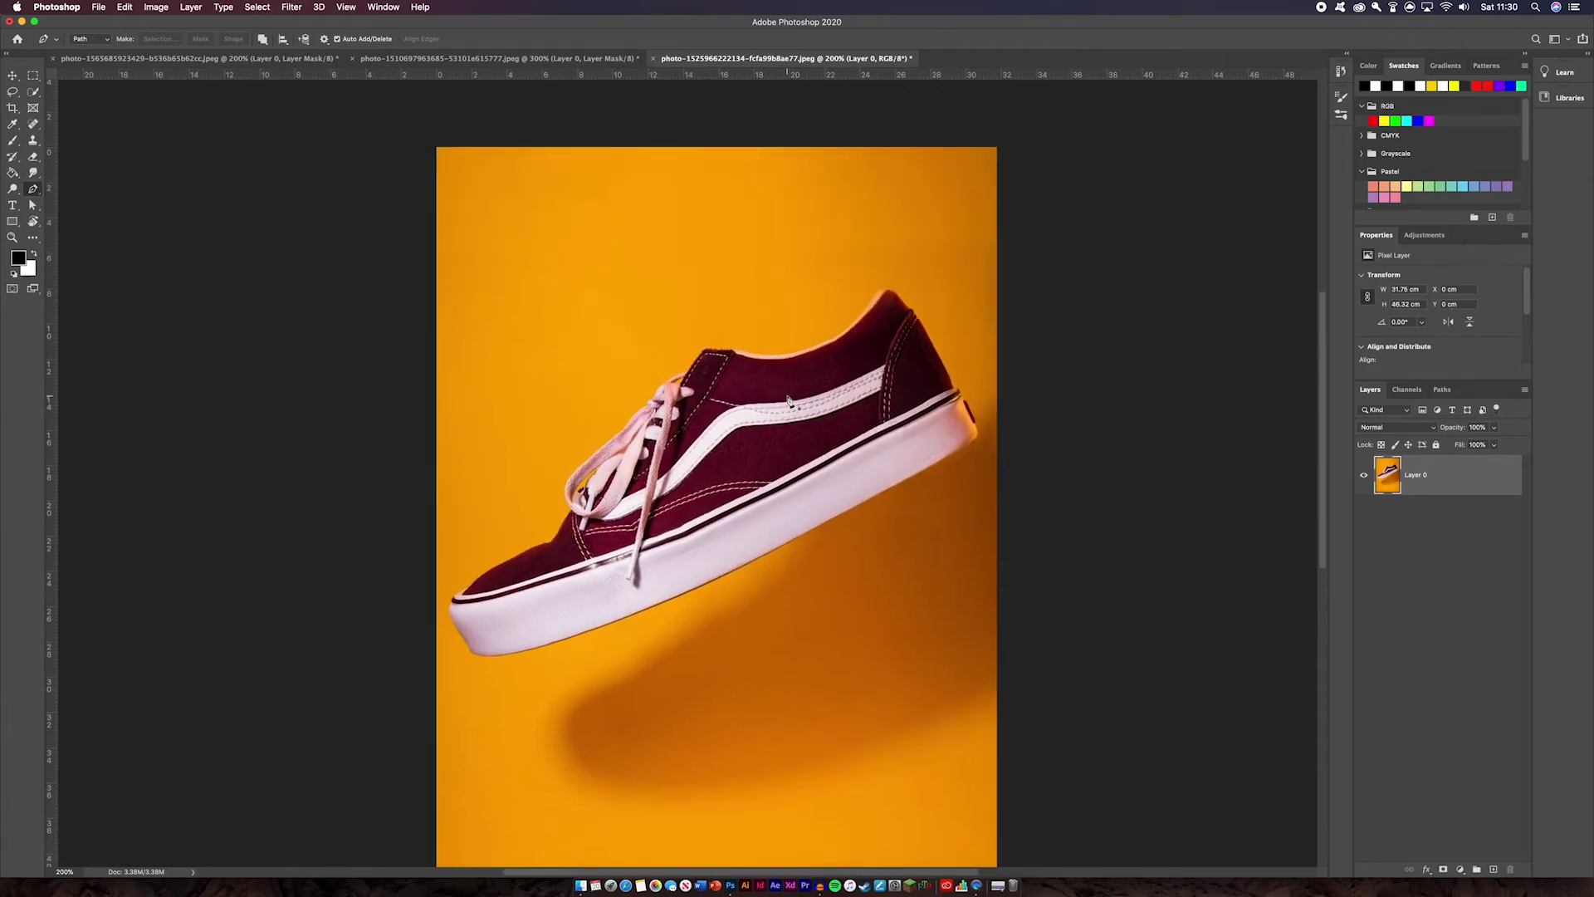
pyautogui.press('super+plus')
pyautogui.scroll(2, 789, 399)
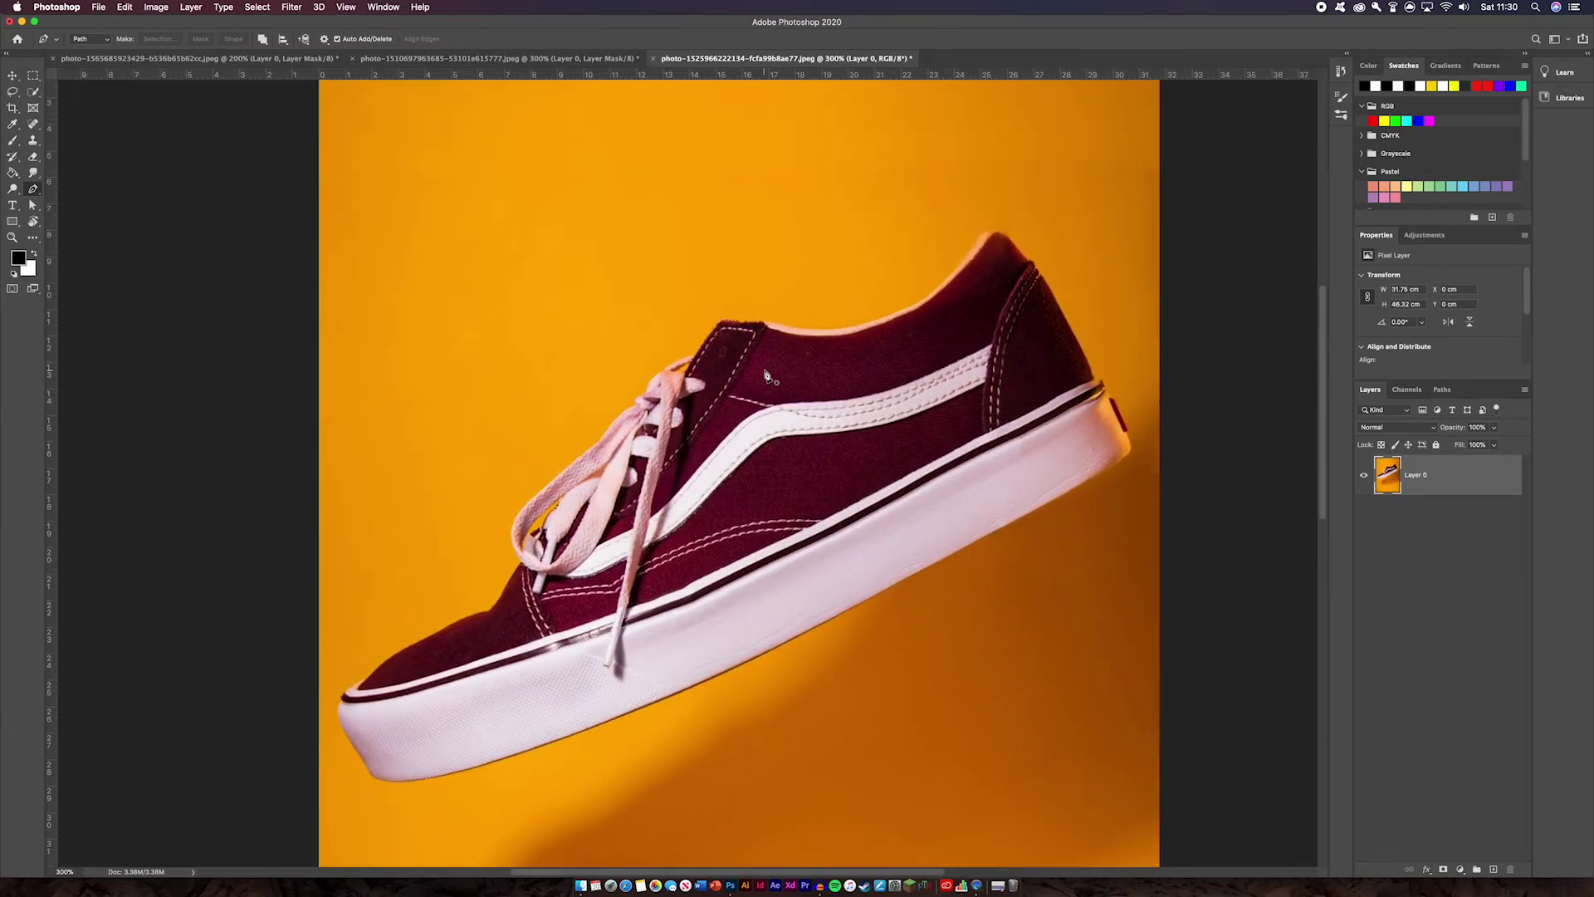
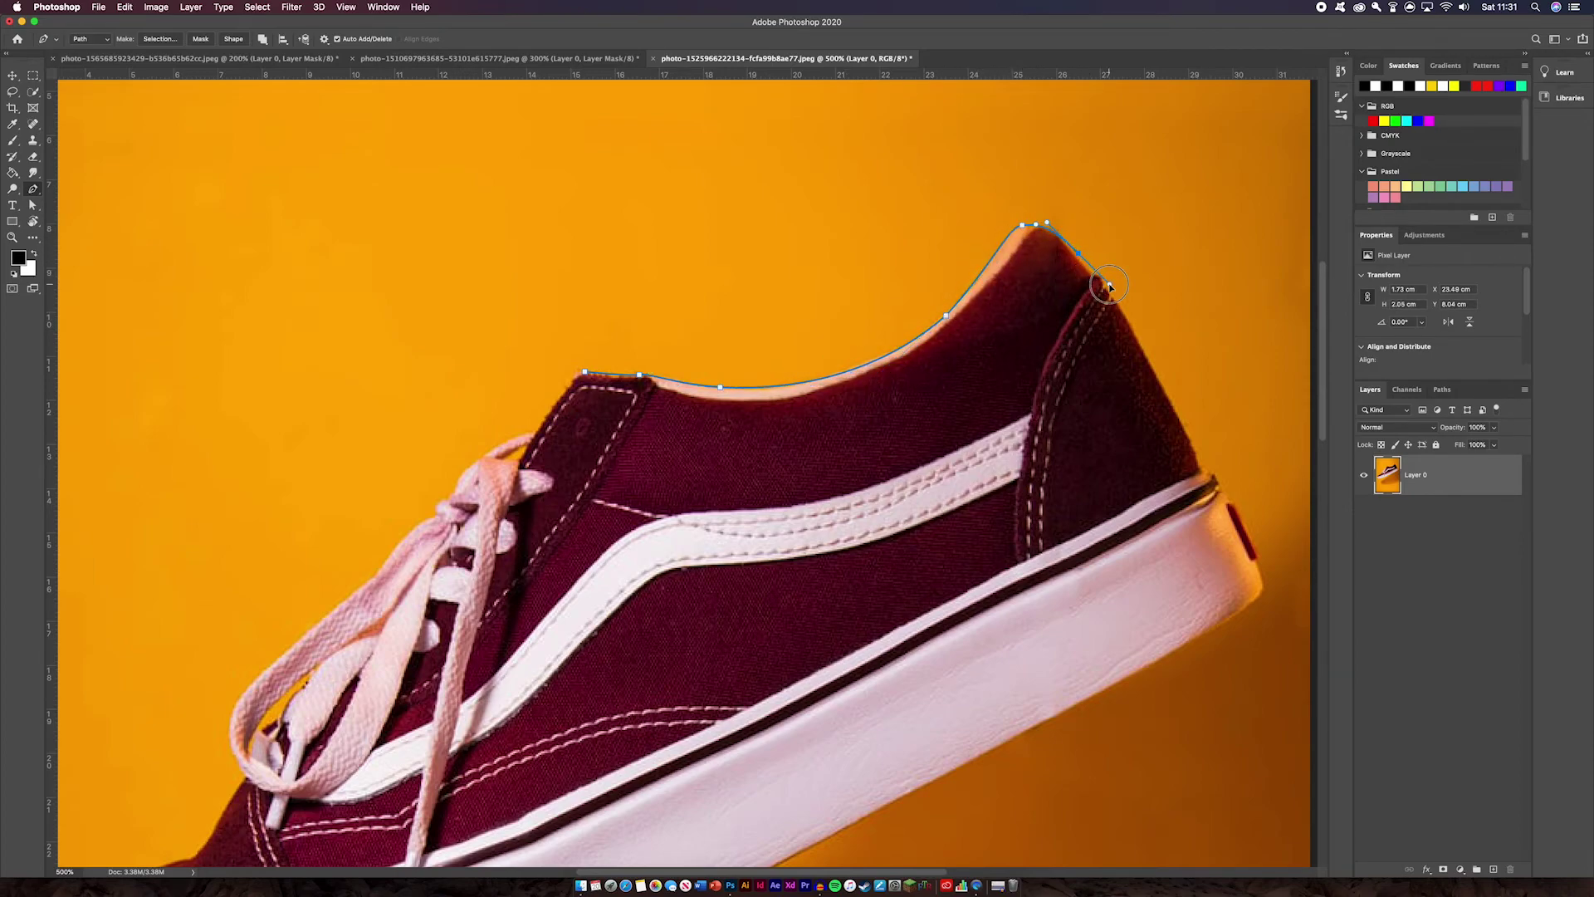
# Continue the shoe path down the heel edge and around the back of the sole, undoing misplaced anchor points
pyautogui.moveTo(1197, 460); pyautogui.dragTo(1212, 479)
pyautogui.press('super+z')
pyautogui.moveTo(1201, 462); pyautogui.dragTo(1263, 592)
pyautogui.moveTo(1013, 738); pyautogui.dragTo(944, 776)
pyautogui.press('super+z')
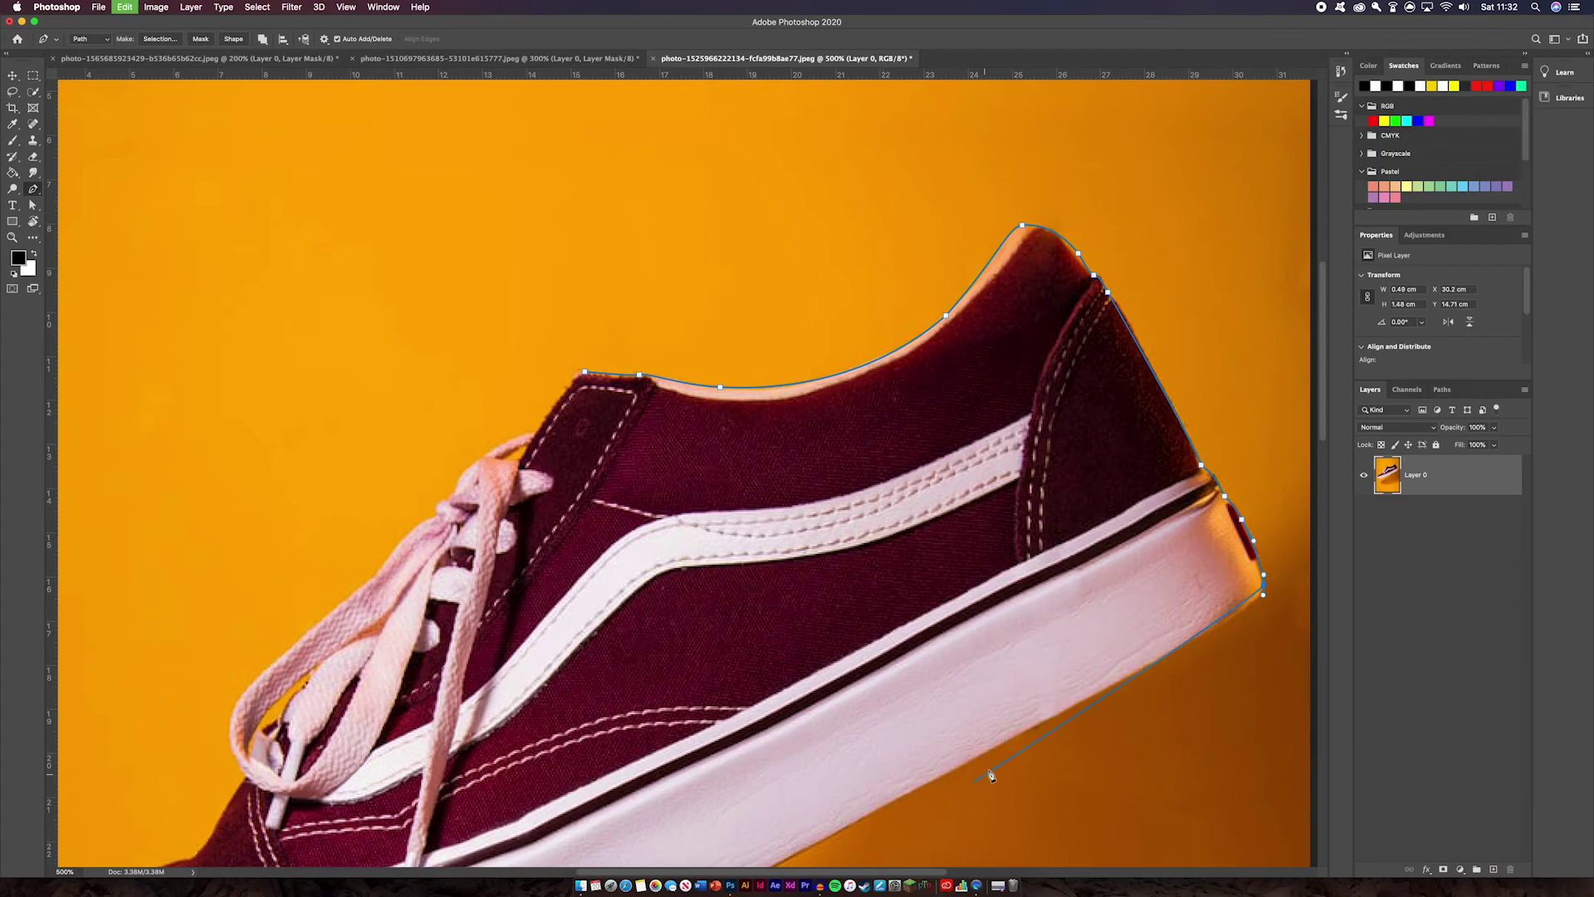
# Extend the shoe path along the underside of the sole to the lower corner of the toe
pyautogui.moveTo(1235, 612); pyautogui.dragTo(1187, 649)
pyautogui.scroll(-10, 913, 747)
pyautogui.hscroll(-10, 913, 747)
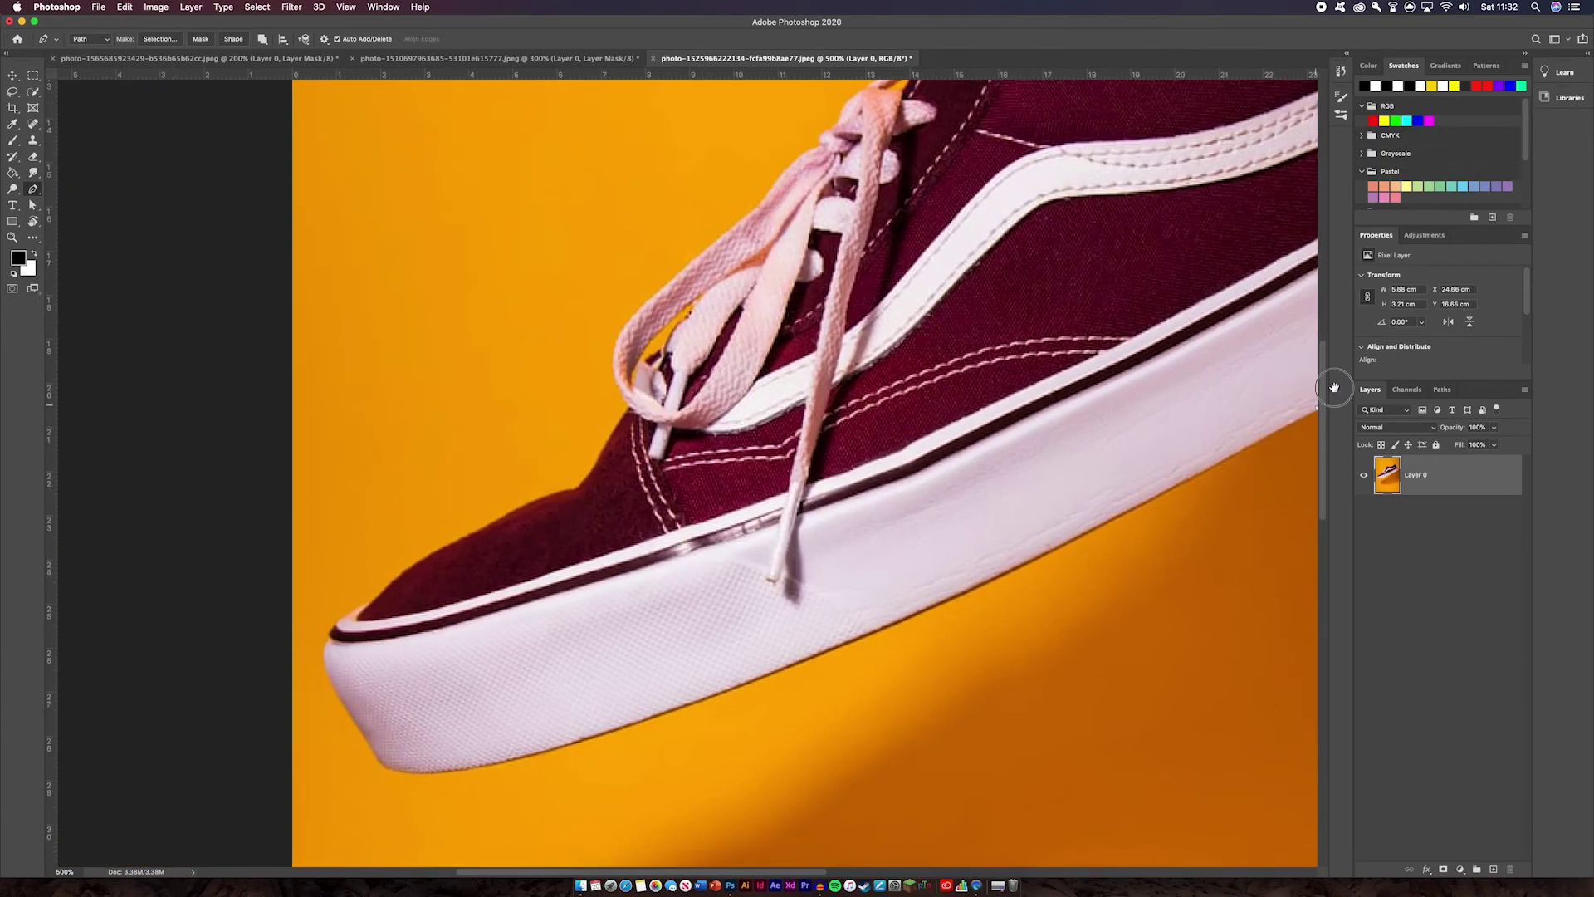
pyautogui.moveTo(788, 645); pyautogui.dragTo(407, 729)
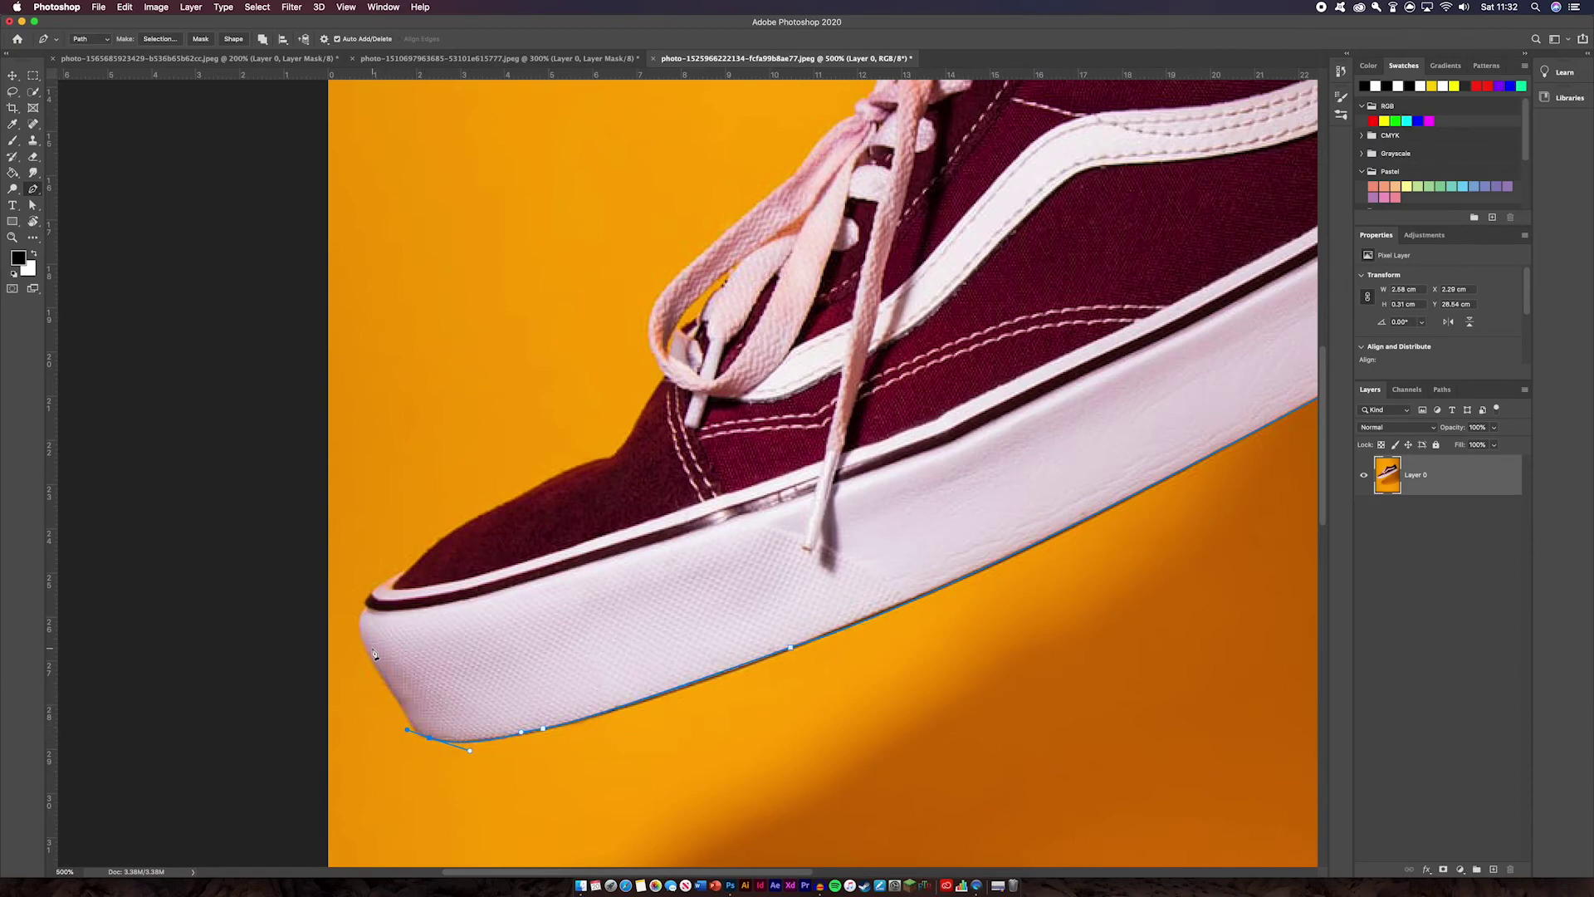
# Trace the path around the front of the toe, over the toe cap and up around the outer lace loop
pyautogui.moveTo(360, 641); pyautogui.dragTo(359, 626)
pyautogui.moveTo(364, 608); pyautogui.dragTo(637, 425)
pyautogui.click(664, 370)
pyautogui.moveTo(649, 317); pyautogui.dragTo(658, 289)
pyautogui.moveTo(693, 268); pyautogui.dragTo(471, 573)
# Trace the remaining laces and the front edge of the tongue, closing the shoe path at its starting anchor point
pyautogui.moveTo(529, 514); pyautogui.dragTo(546, 502)
pyautogui.moveTo(591, 453); pyautogui.dragTo(660, 364)
pyautogui.click(636, 419)
pyautogui.click(731, 335)
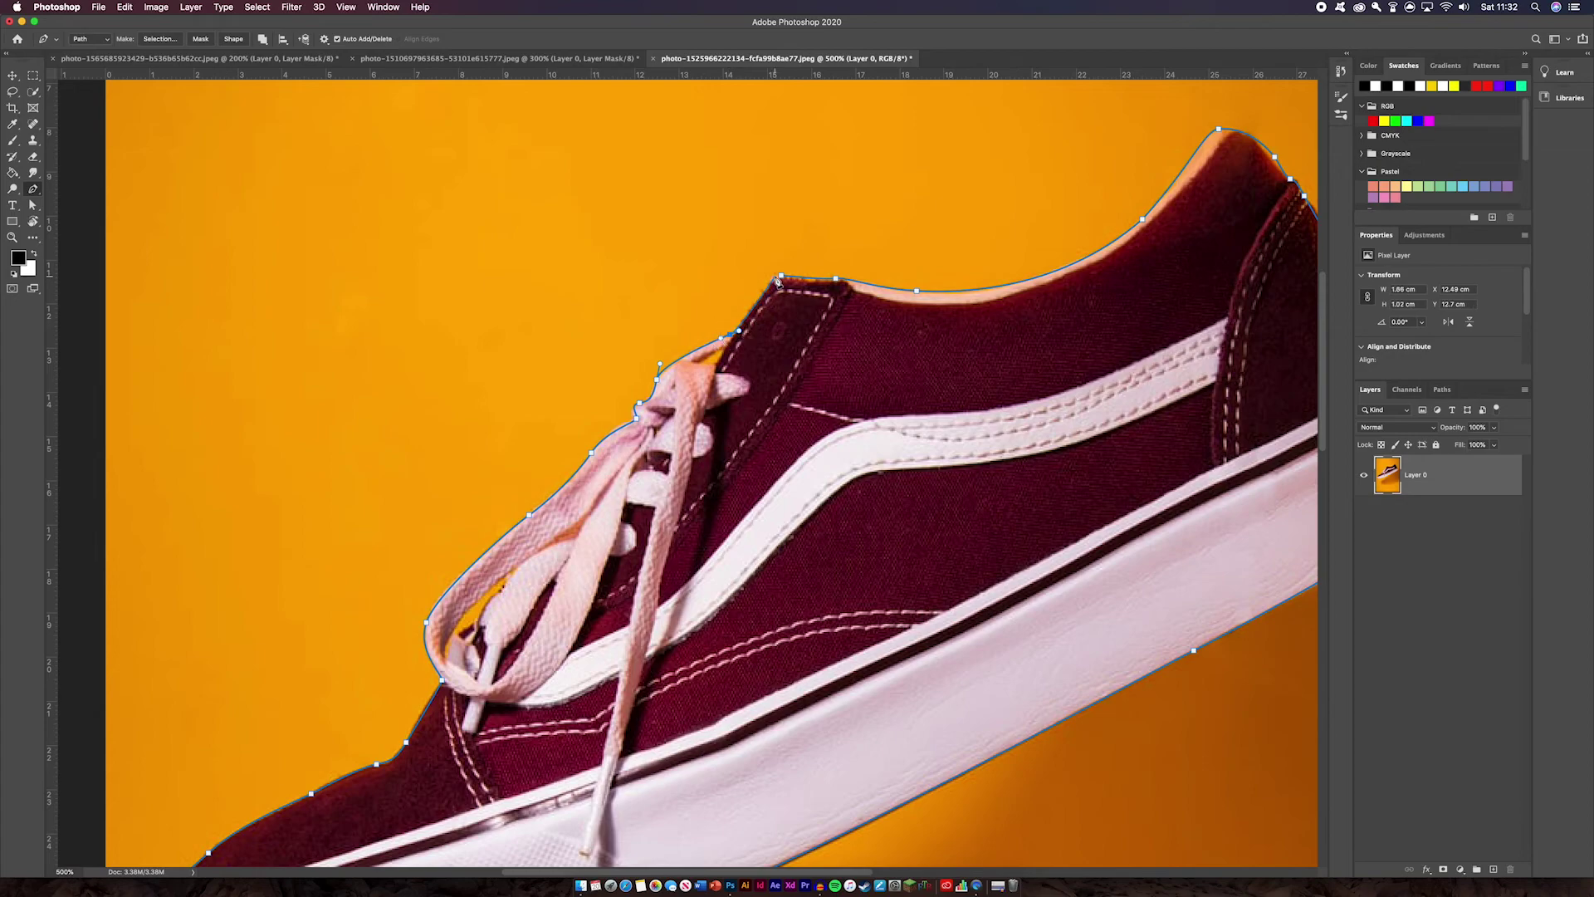
pyautogui.click(780, 275)
# Make a selection from the closed shoe path and add it to Layer 0 as a layer mask
pyautogui.rightClick(755, 347)
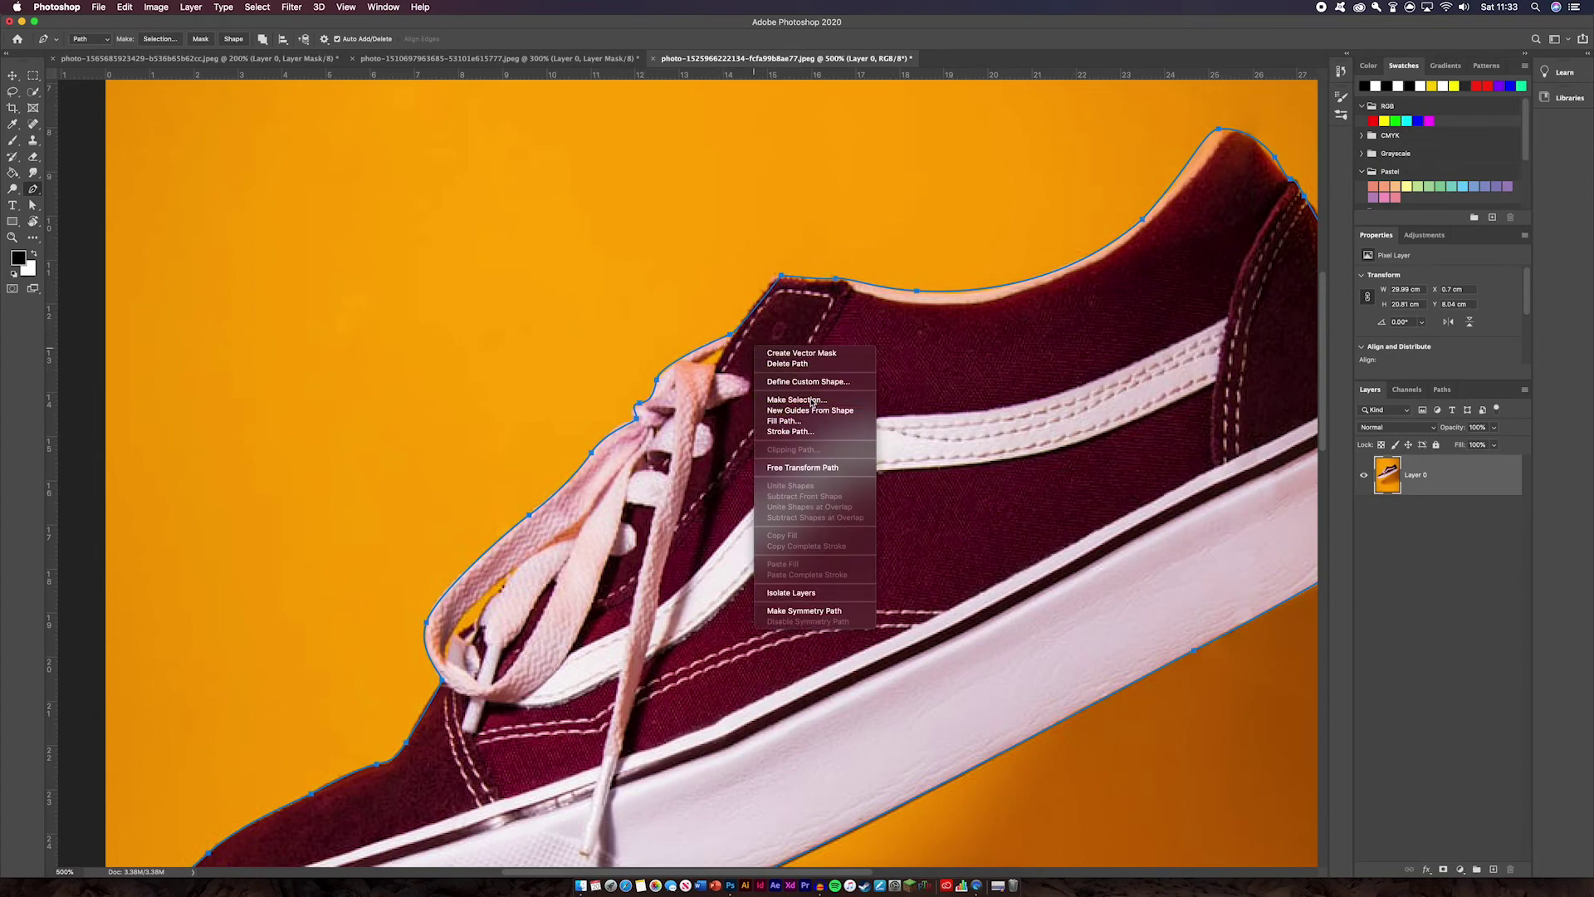
pyautogui.click(808, 400)
pyautogui.click(864, 384)
pyautogui.click(1444, 870)
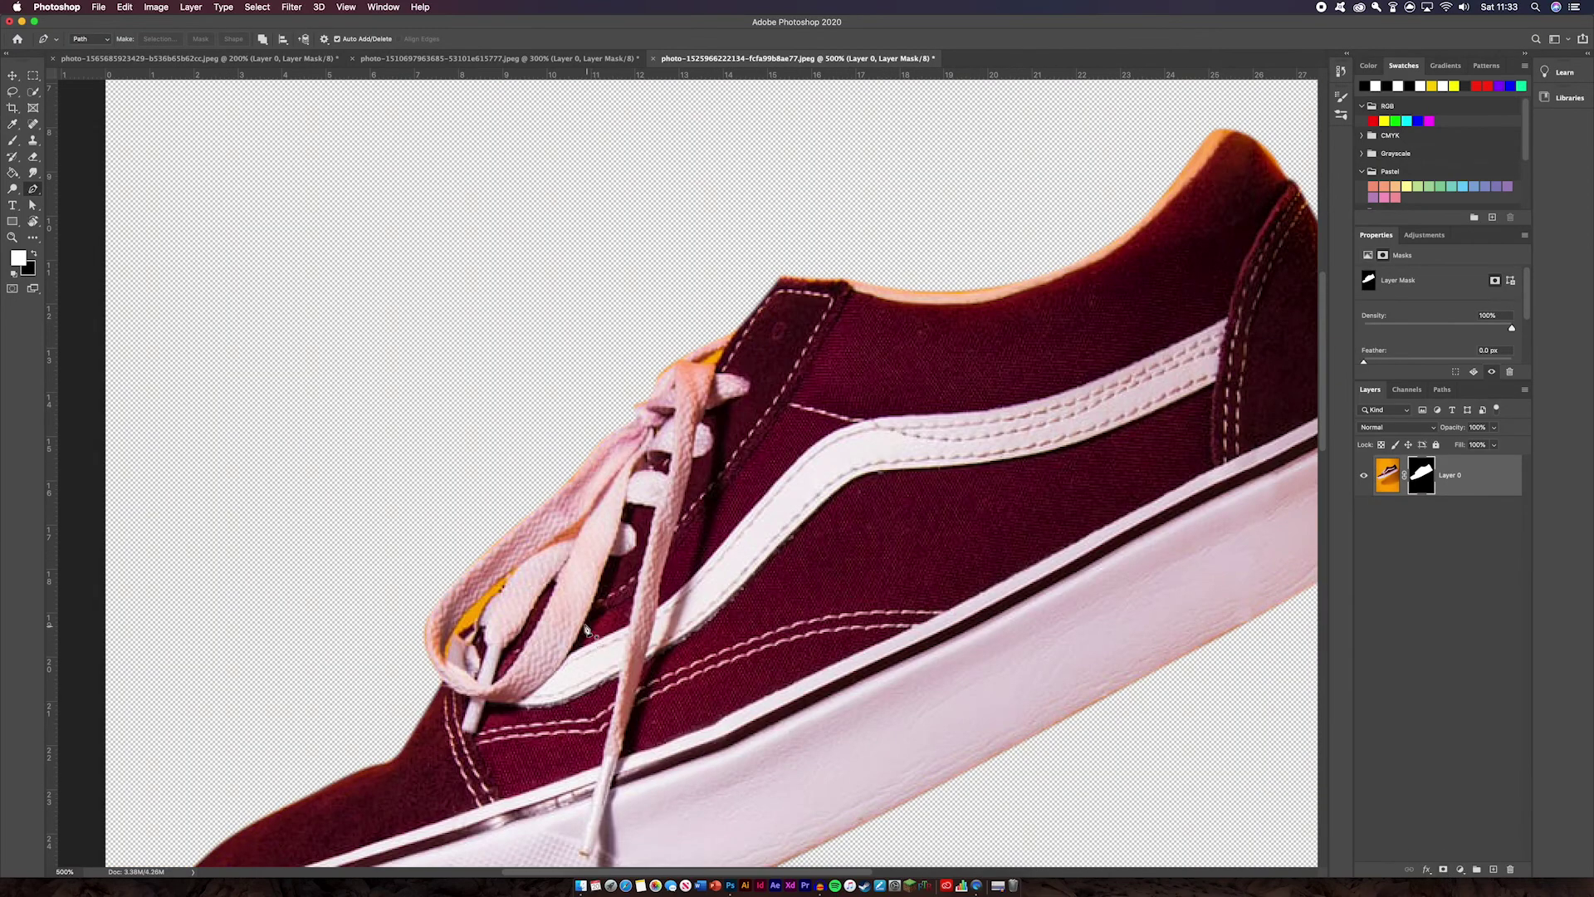
pyautogui.press('super+minus')
pyautogui.press('super+minus')
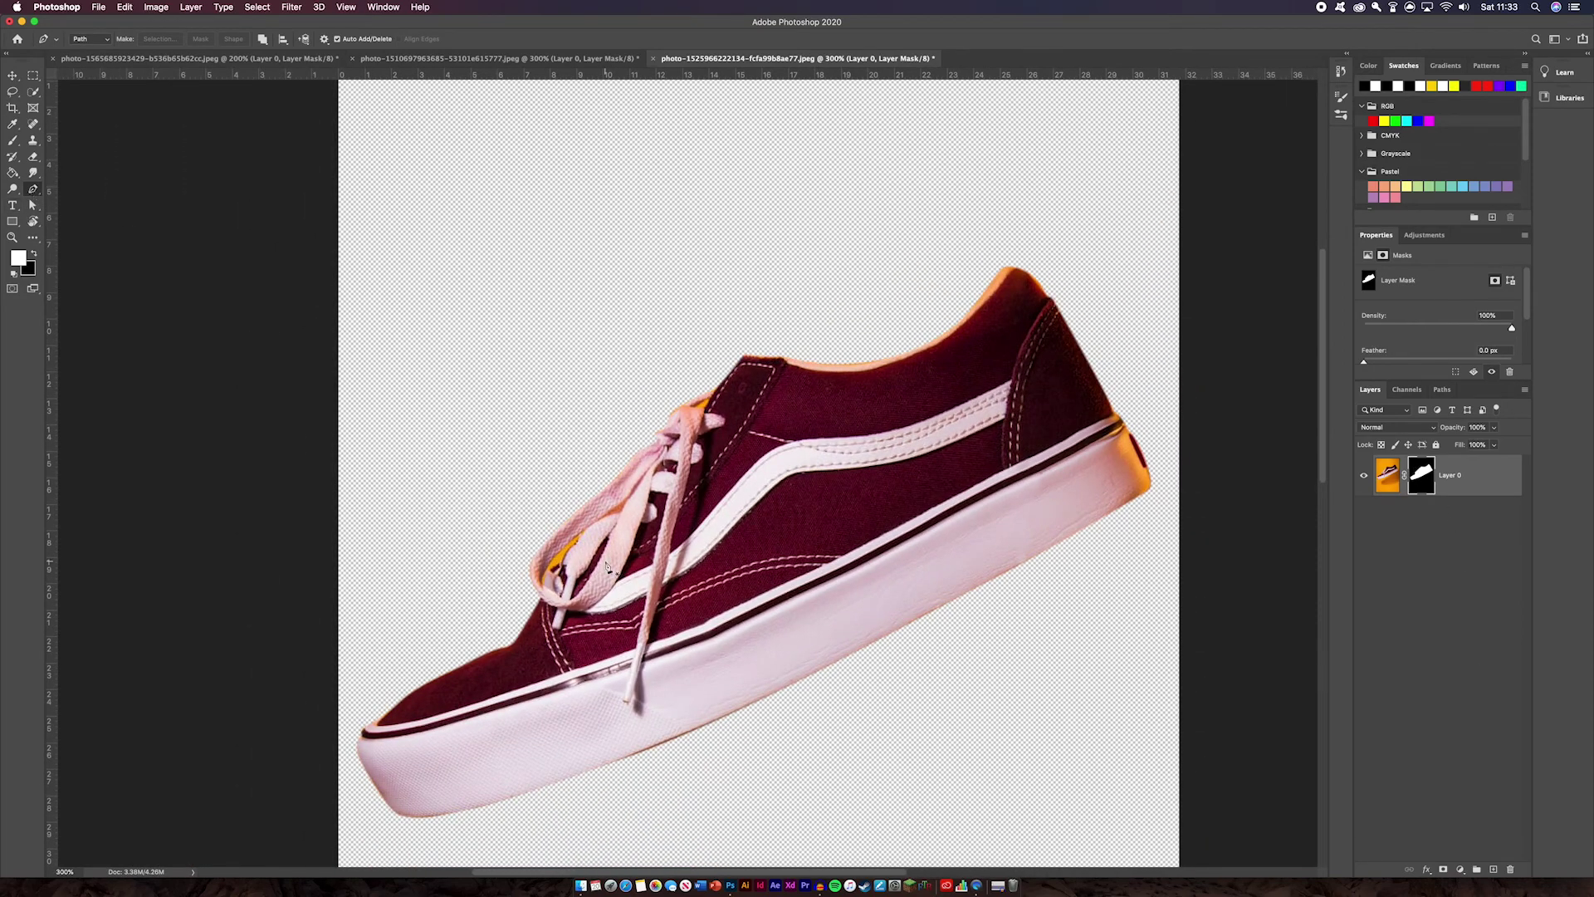
# Draw a closed Pen path around the orange background gap inside the large lace loop
pyautogui.press('super+plus')
pyautogui.press('super+plus')
pyautogui.press('super+BackSpace')
pyautogui.press('super+z')
pyautogui.press('super+plus')
pyautogui.moveTo(482, 625); pyautogui.dragTo(667, 532)
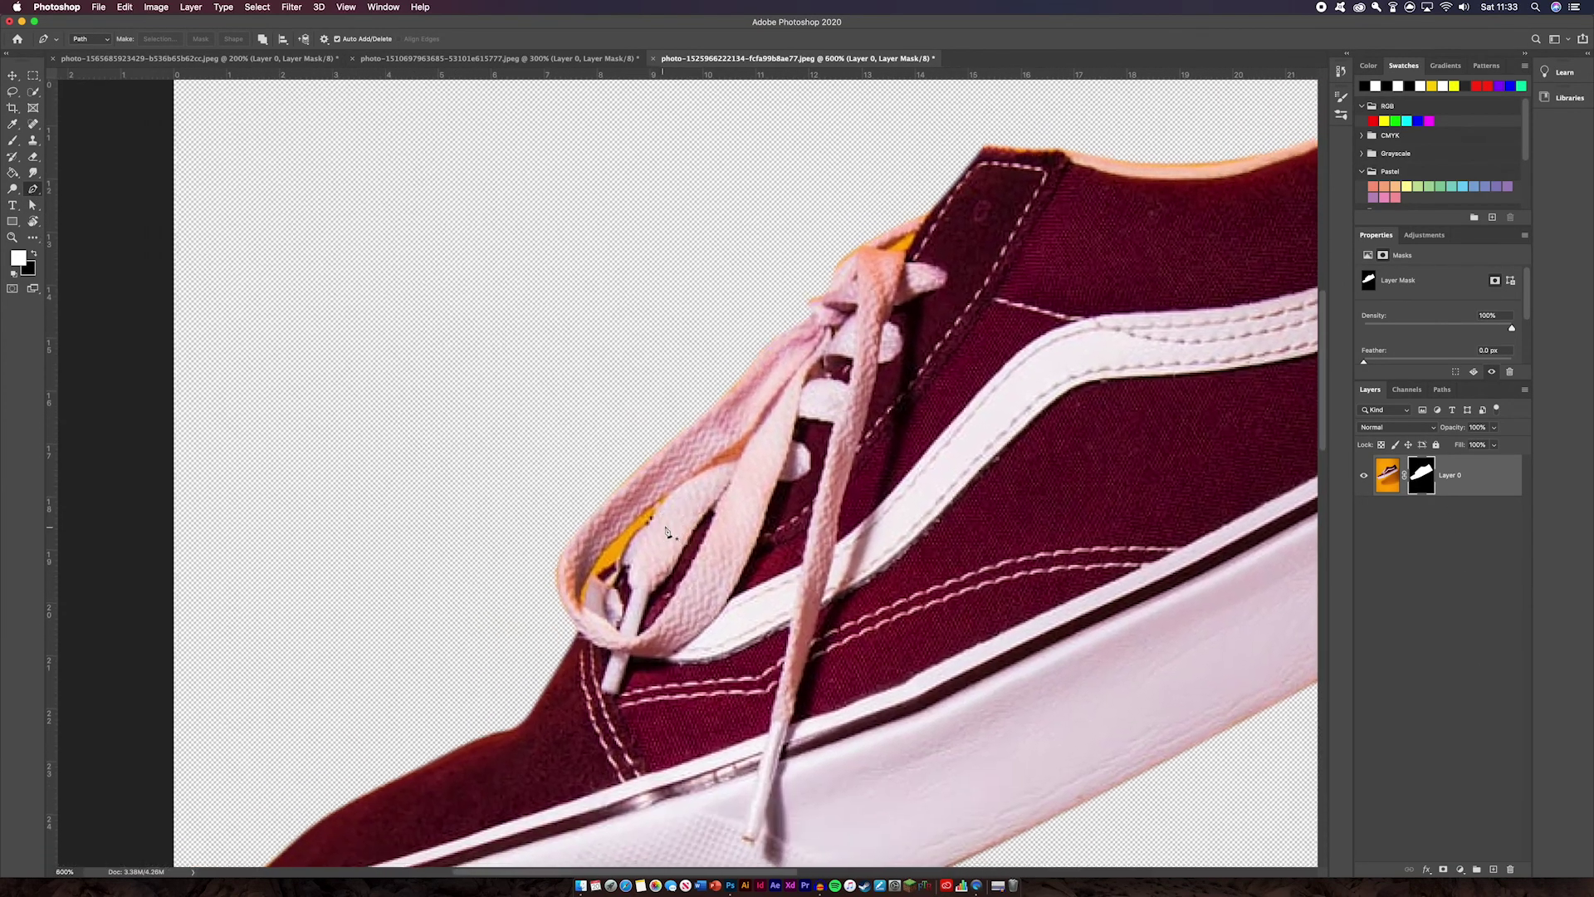
pyautogui.click(665, 495)
pyautogui.moveTo(578, 591)
pyautogui.mouseDown()
pyautogui.moveTo(575, 619)
pyautogui.moveTo(595, 568)
pyautogui.mouseUp()
pyautogui.click(665, 496)
# Turn the lace loop gap path into a selection and fill it with black on the layer mask
pyautogui.rightClick(651, 507)
pyautogui.click(689, 582)
pyautogui.click(872, 382)
pyautogui.press('super+BackSpace')
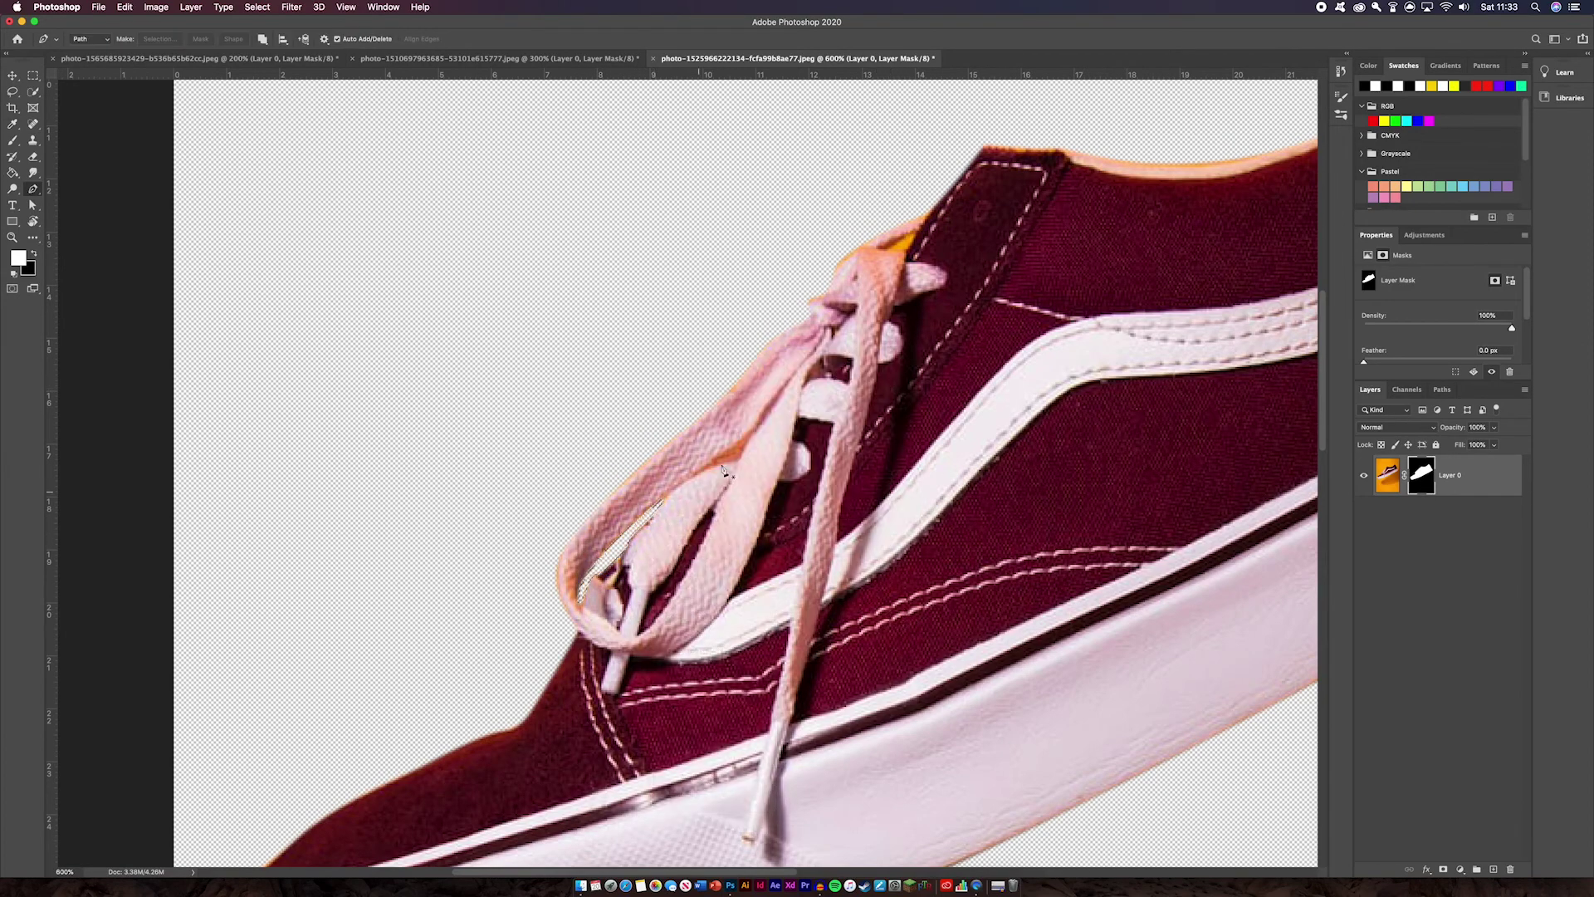
# Outline the narrow remaining gap higher in the lace loop, select it, fill it black on the mask and deselect
pyautogui.moveTo(732, 451)
pyautogui.mouseDown()
pyautogui.moveTo(758, 415)
pyautogui.moveTo(755, 430)
pyautogui.mouseUp()
pyautogui.rightClick(737, 454)
pyautogui.click(765, 503)
pyautogui.press('Return')
pyautogui.press('super+BackSpace')
pyautogui.press('super+d')
# Trace the small orange gap between the top lace and the tongue and fill its selection black on the mask
pyautogui.click(913, 231)
pyautogui.click(886, 249)
pyautogui.click(906, 249)
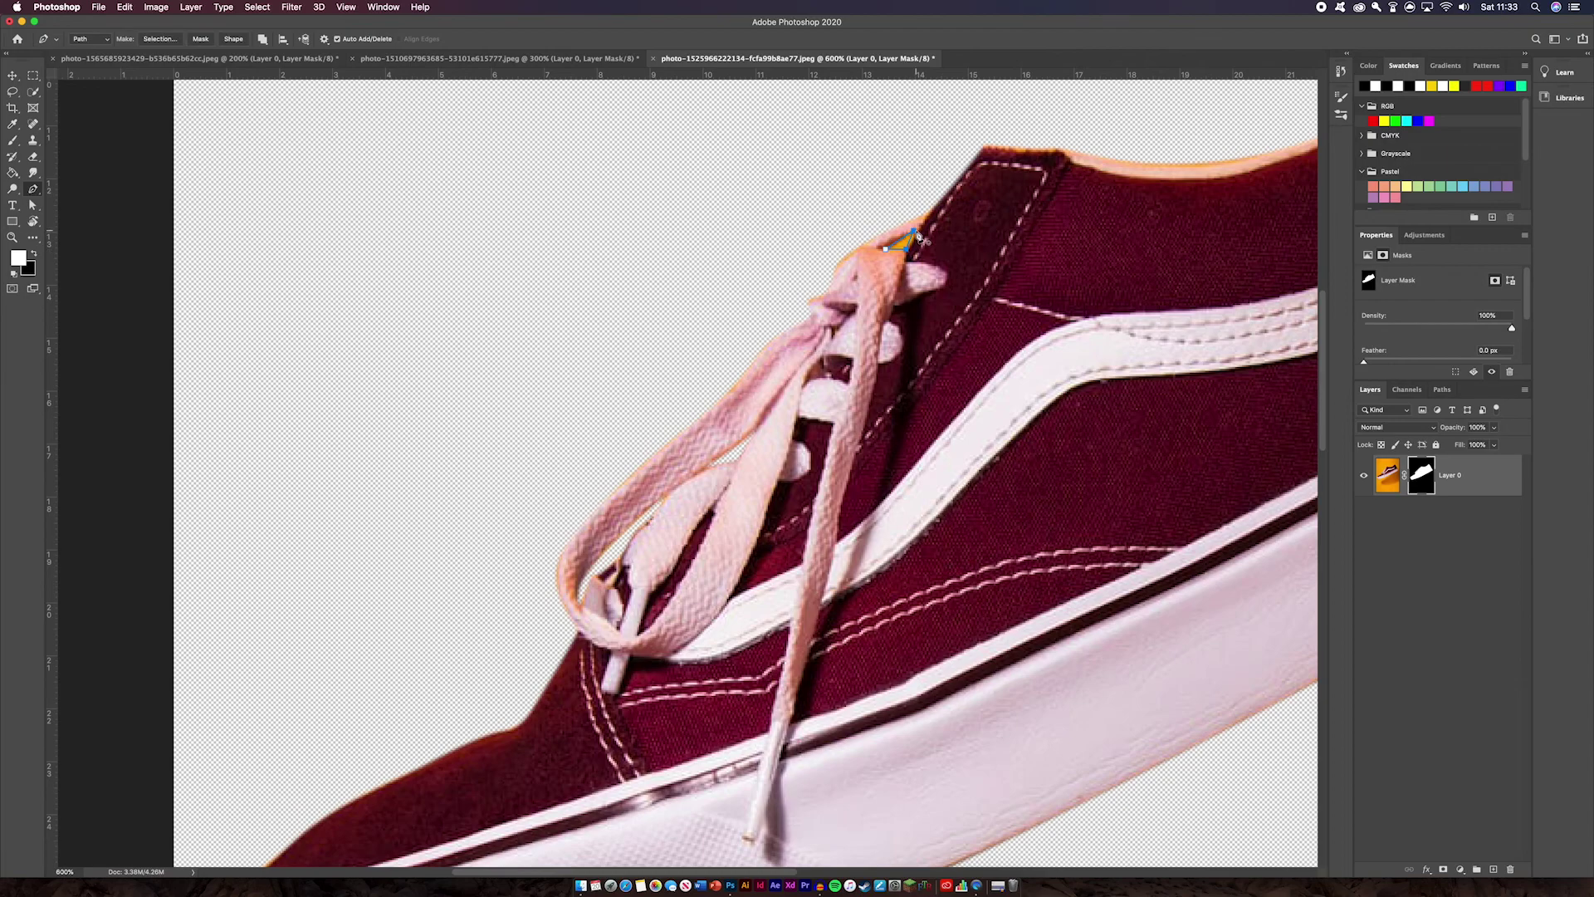
pyautogui.click(913, 231)
pyautogui.rightClick(905, 241)
pyautogui.click(951, 314)
pyautogui.press('Return')
pyautogui.press('super+BackSpace')
pyautogui.press('super+d')
# Open the shoe's layer mask in Select and Mask and enlarge the laces for edge refinement
pyautogui.press('super+minus')
pyautogui.press('super+minus')
pyautogui.press('super+minus')
pyautogui.press('super+minus')
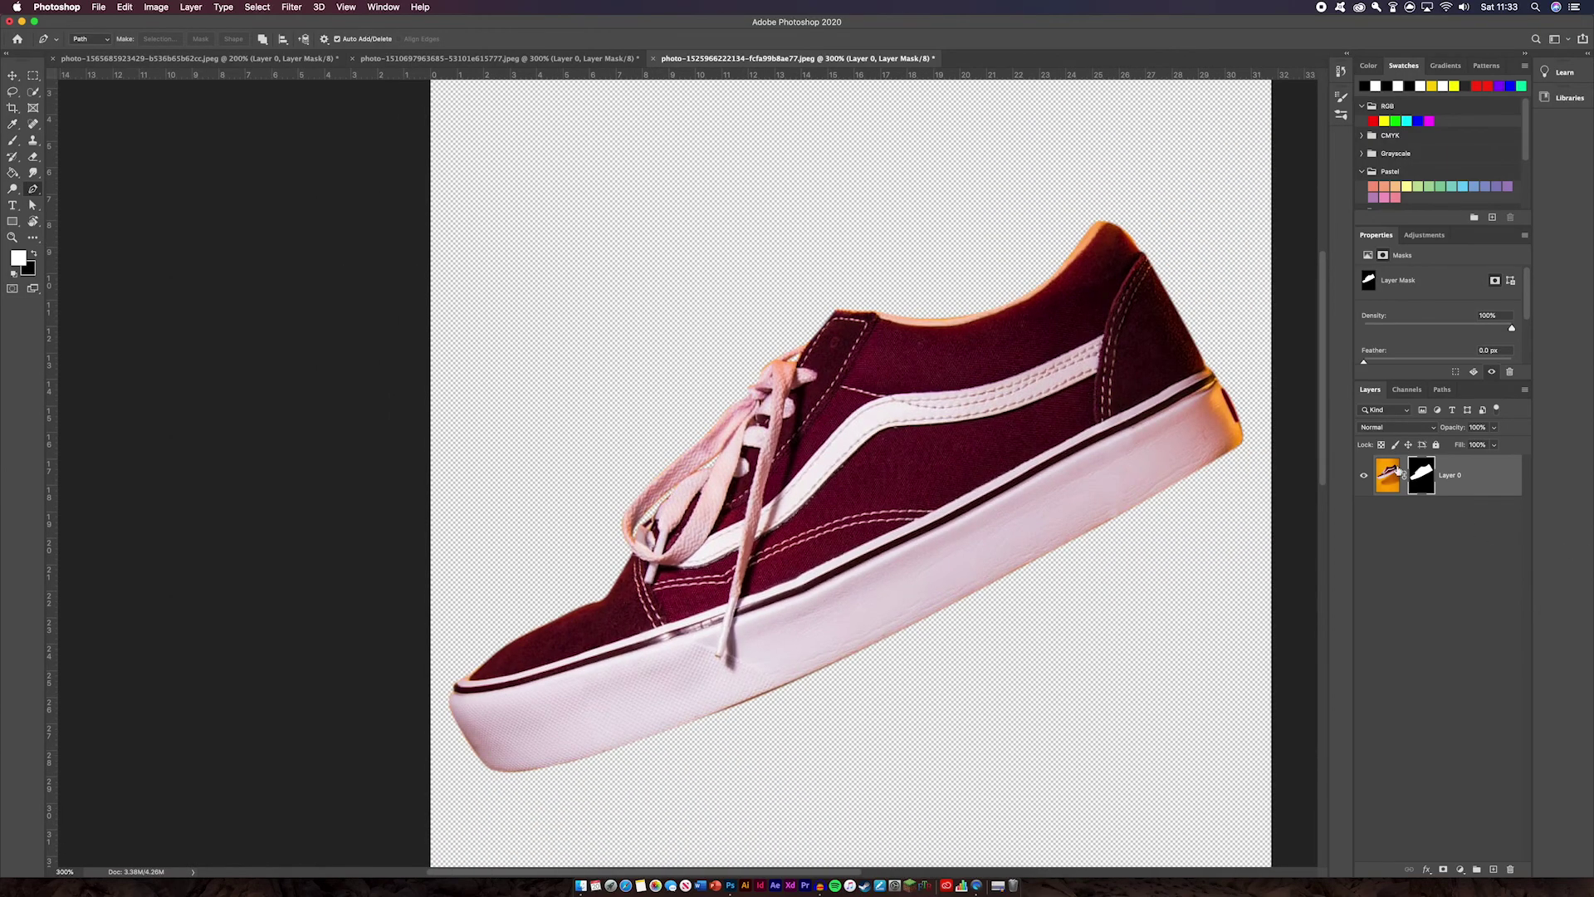
pyautogui.press('alt+super+r')
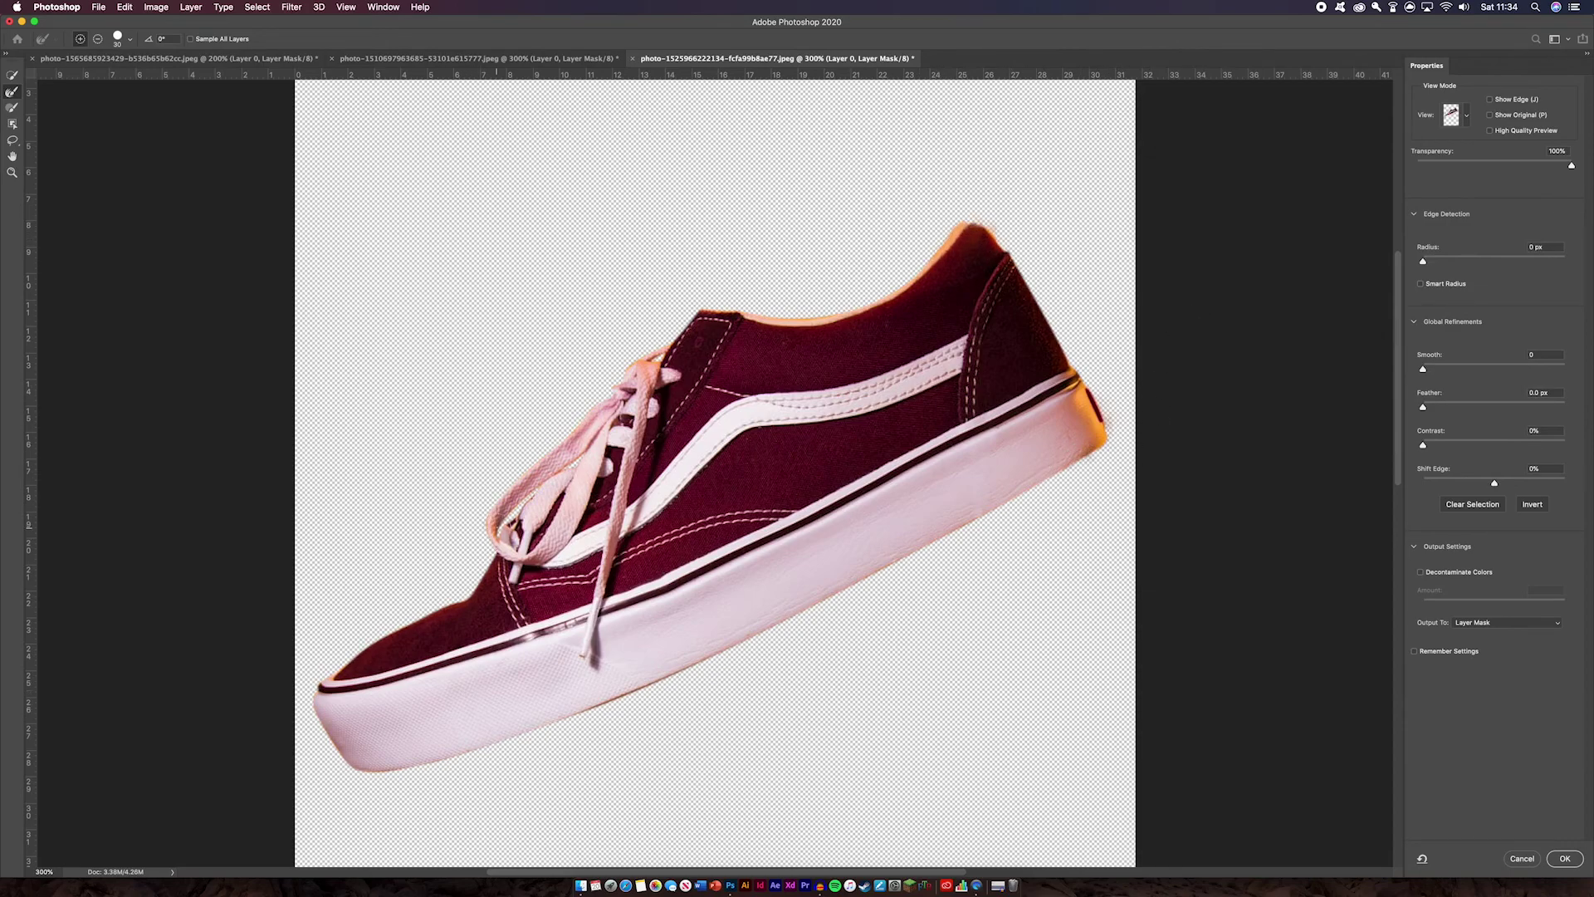
pyautogui.scroll(3, 551, 501)
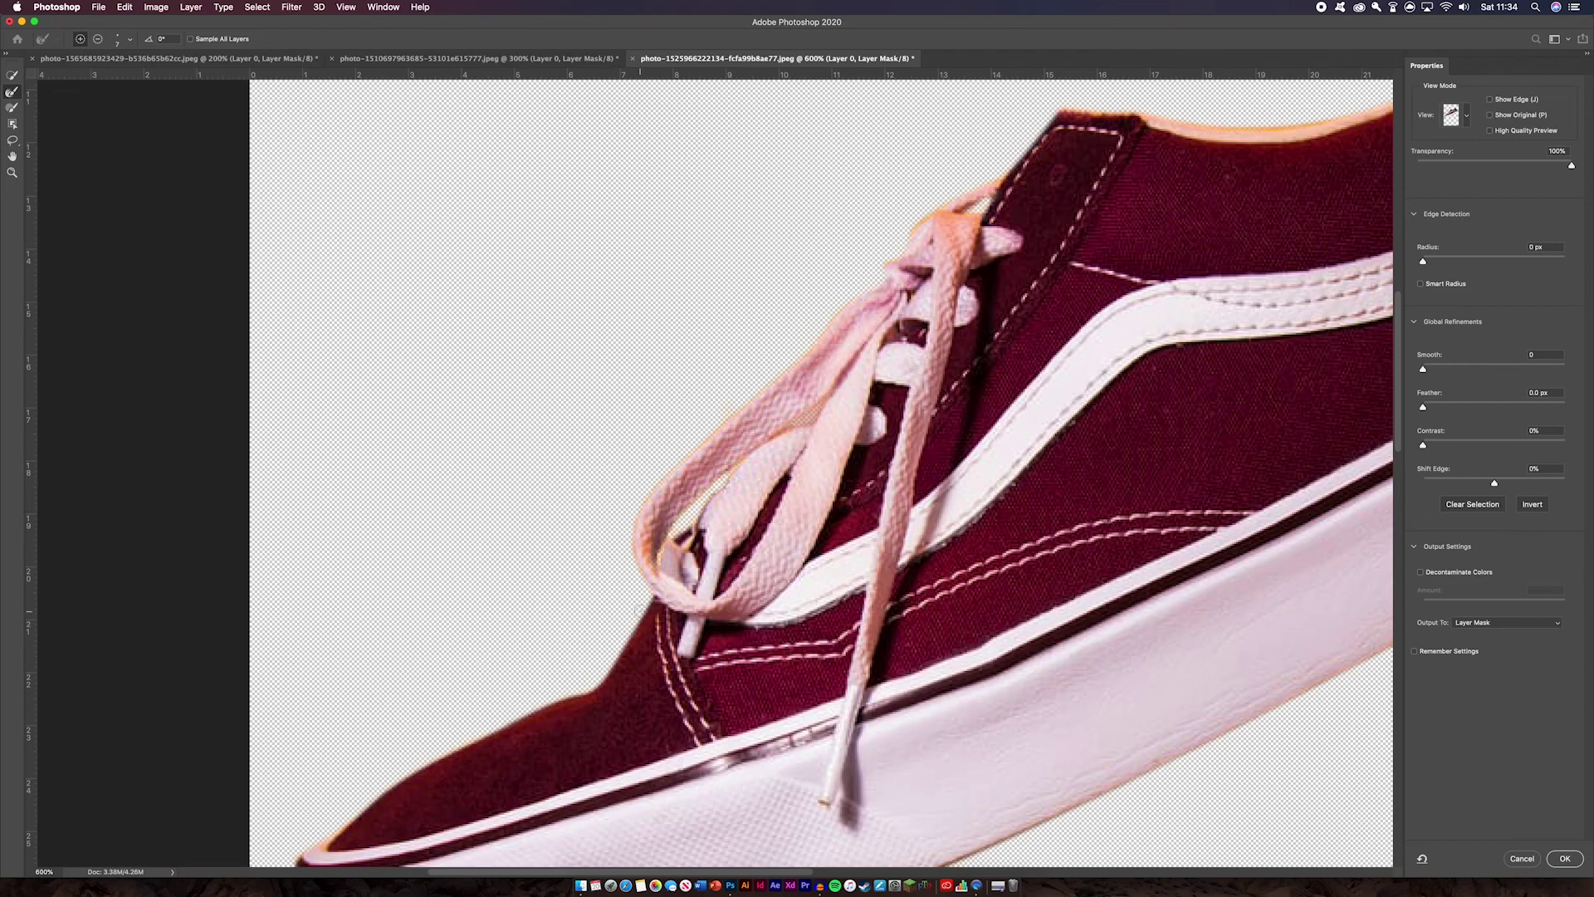
# Try refining the mask edge from the laces down to the toe with the Refine Edge brush, undoing the strokes
pyautogui.moveTo(640, 613)
pyautogui.mouseDown()
pyautogui.moveTo(580, 694)
pyautogui.moveTo(440, 759)
pyautogui.moveTo(785, 634)
pyautogui.moveTo(818, 587)
pyautogui.moveTo(576, 747)
pyautogui.mouseUp()
pyautogui.press('super+z')
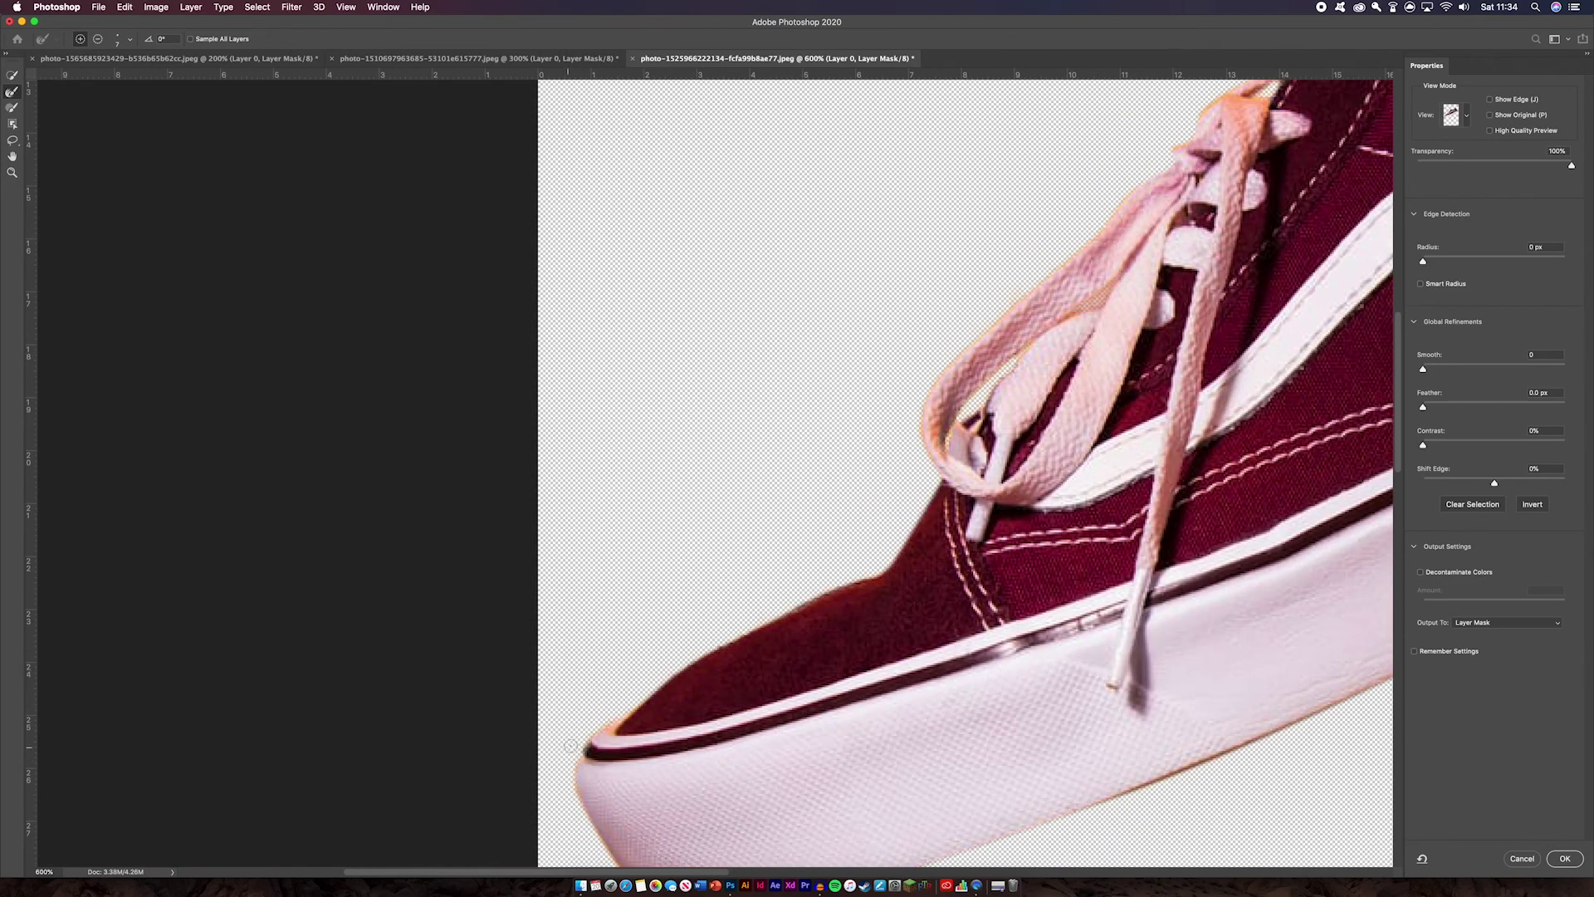
pyautogui.press('super+z')
# Brush the tongue's front edge and the shoe's collar with the Refine Edge brush and apply the refined layer mask
pyautogui.press('super+minus')
pyautogui.press('super+minus')
pyautogui.moveTo(1301, 277); pyautogui.dragTo(1085, 461)
pyautogui.moveTo(918, 343); pyautogui.dragTo(874, 401)
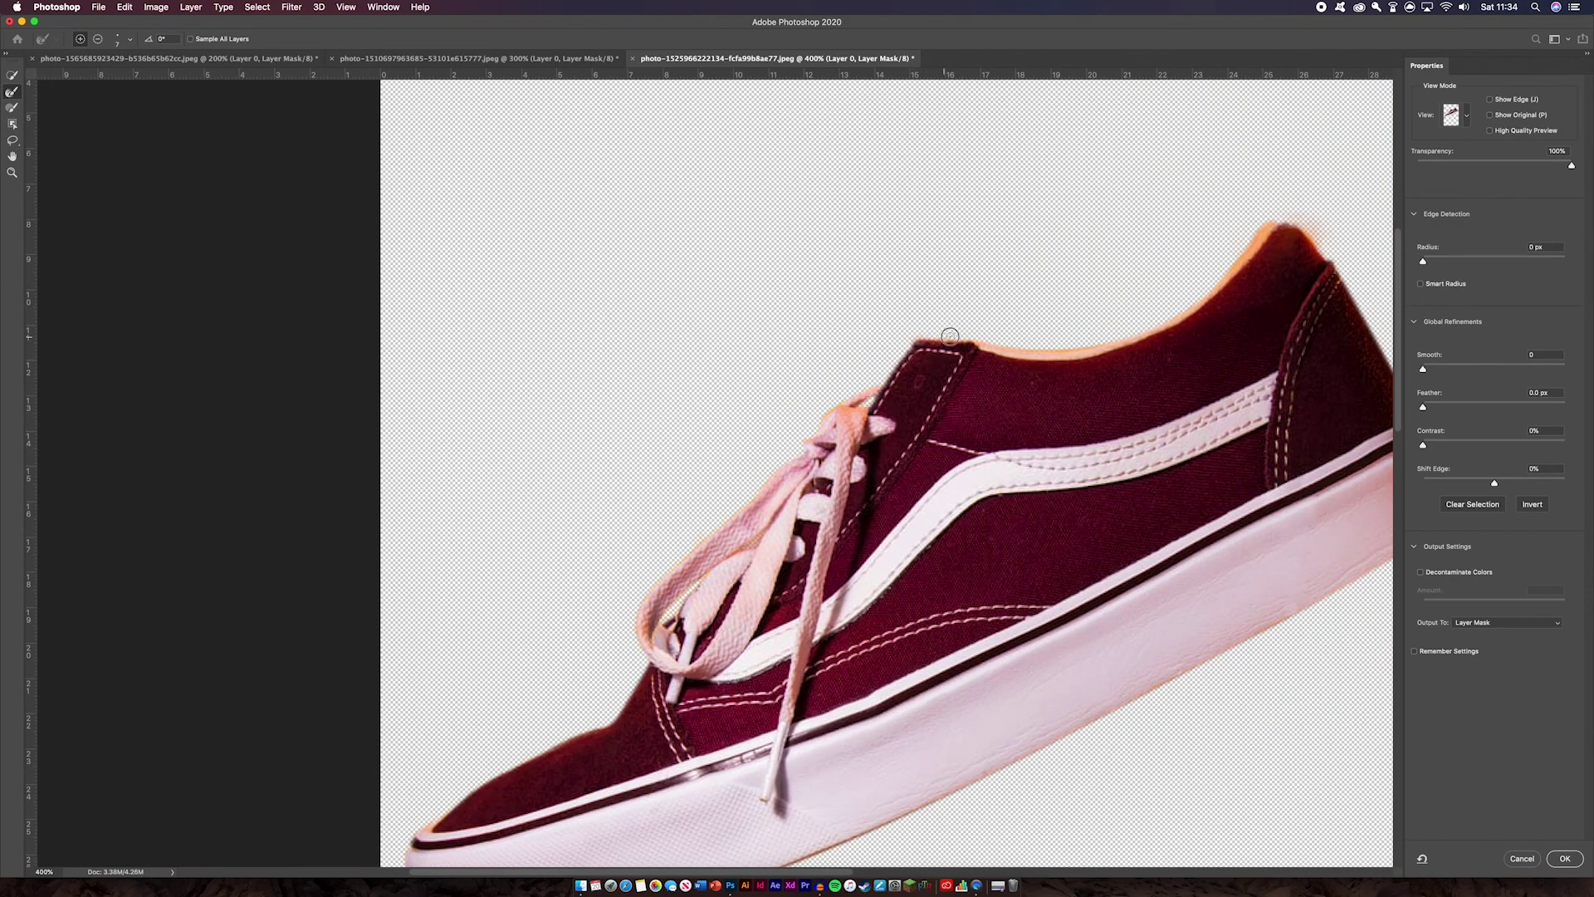
pyautogui.moveTo(949, 336)
pyautogui.mouseDown()
pyautogui.moveTo(1133, 373)
pyautogui.moveTo(970, 338)
pyautogui.moveTo(1049, 354)
pyautogui.mouseUp()
pyautogui.press('super+minus')
pyautogui.press('super+minus')
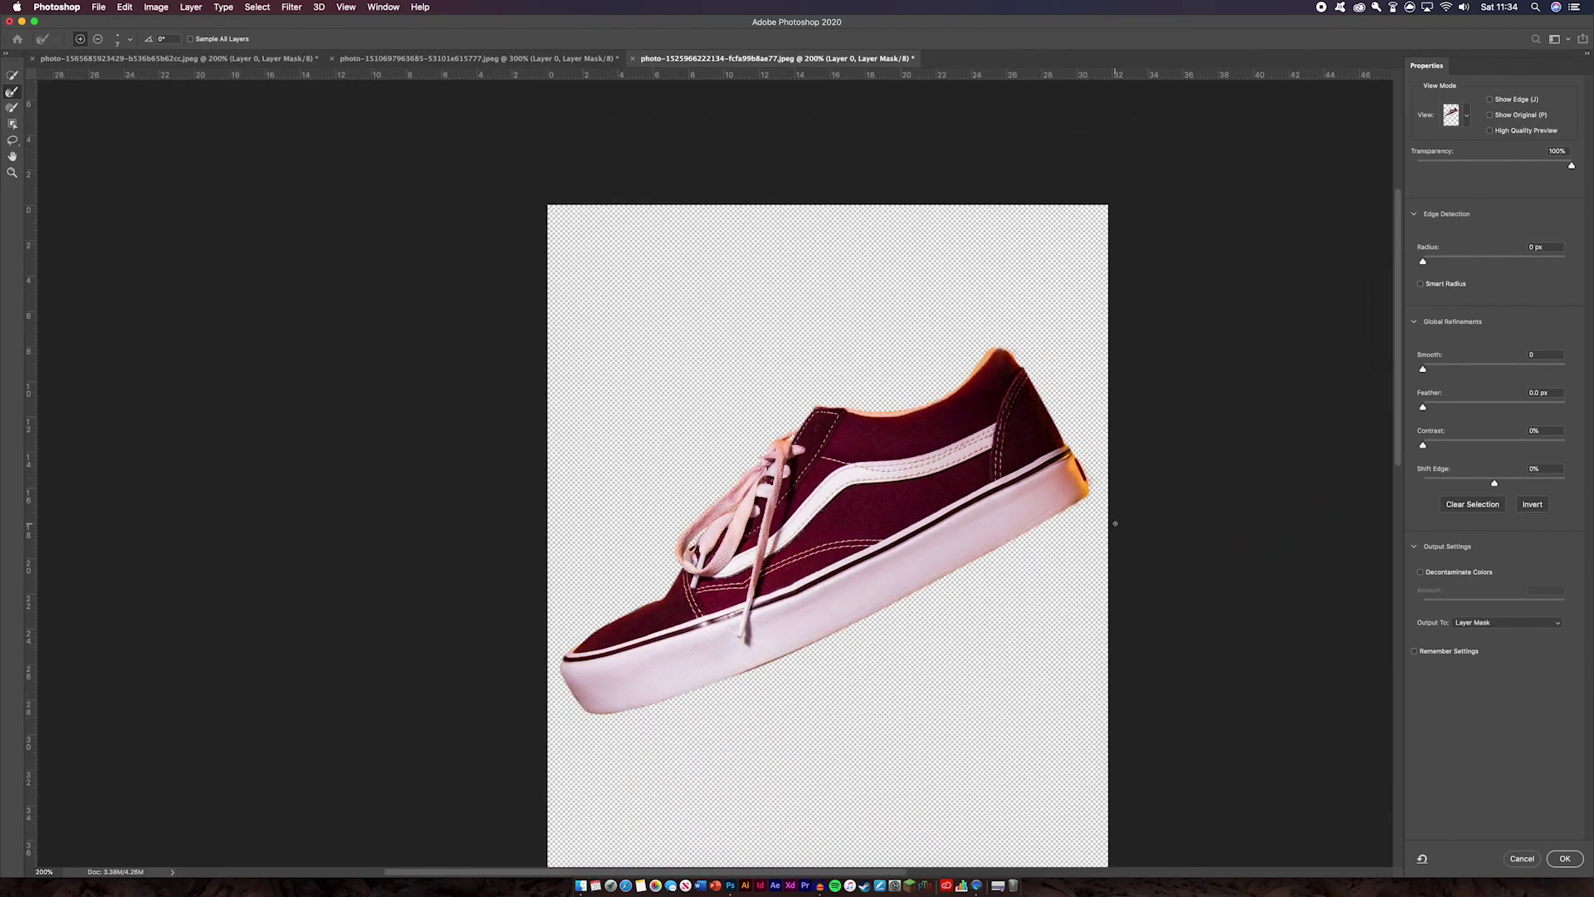
pyautogui.moveTo(1114, 523); pyautogui.dragTo(1111, 419)
pyautogui.click(1565, 859)
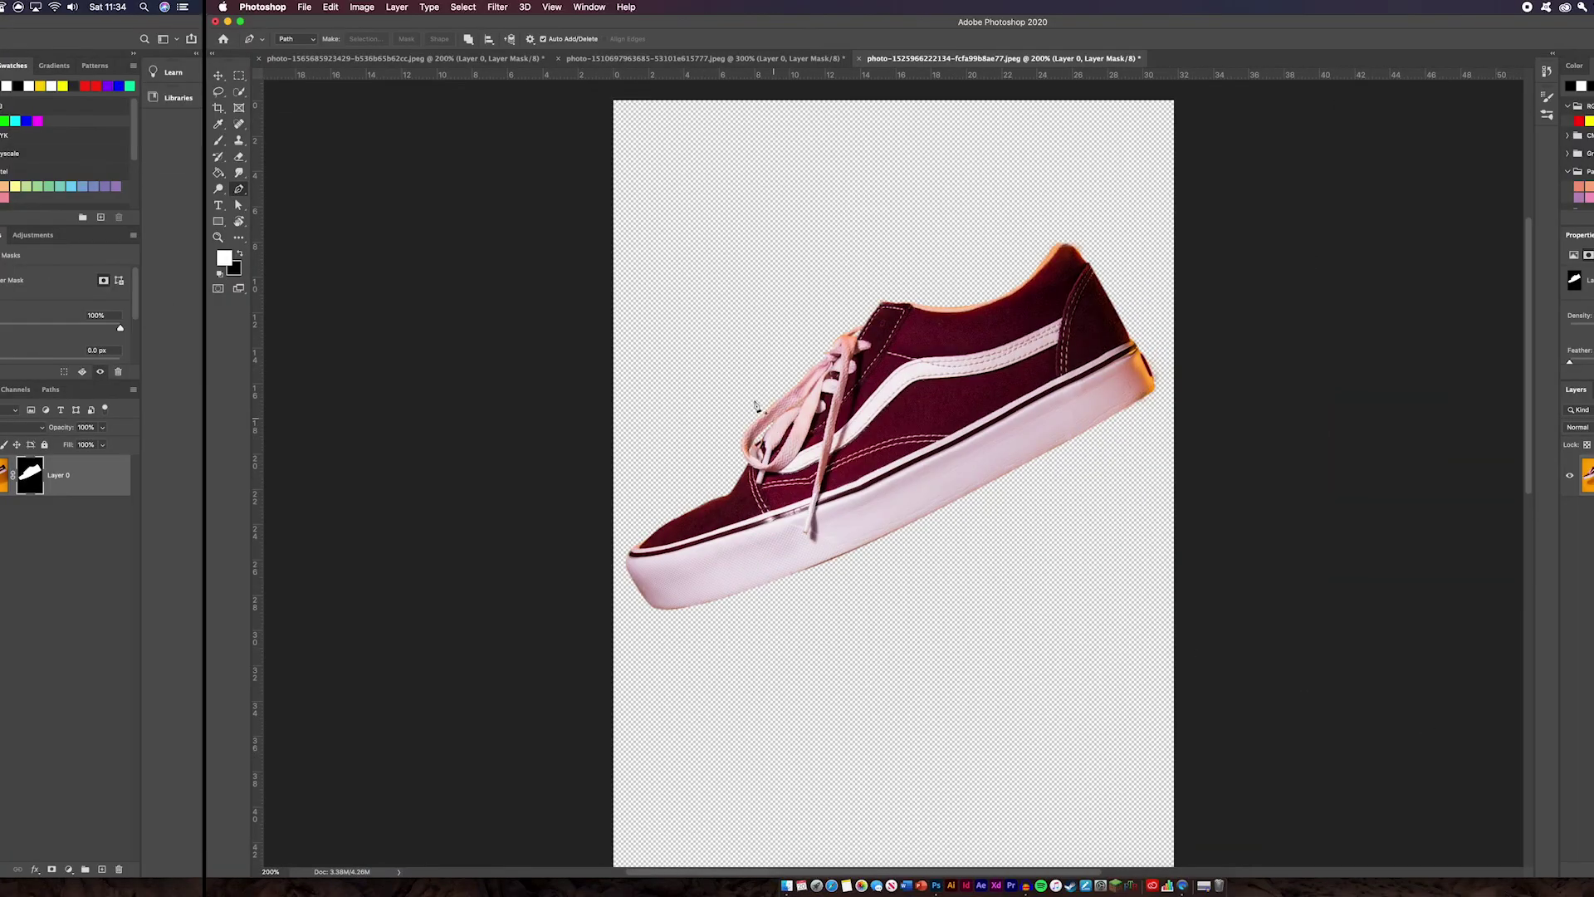
# Deselect the shoe layer with the Move tool and switch back to the Pen tool
pyautogui.click(218, 75)
pyautogui.click(1253, 529)
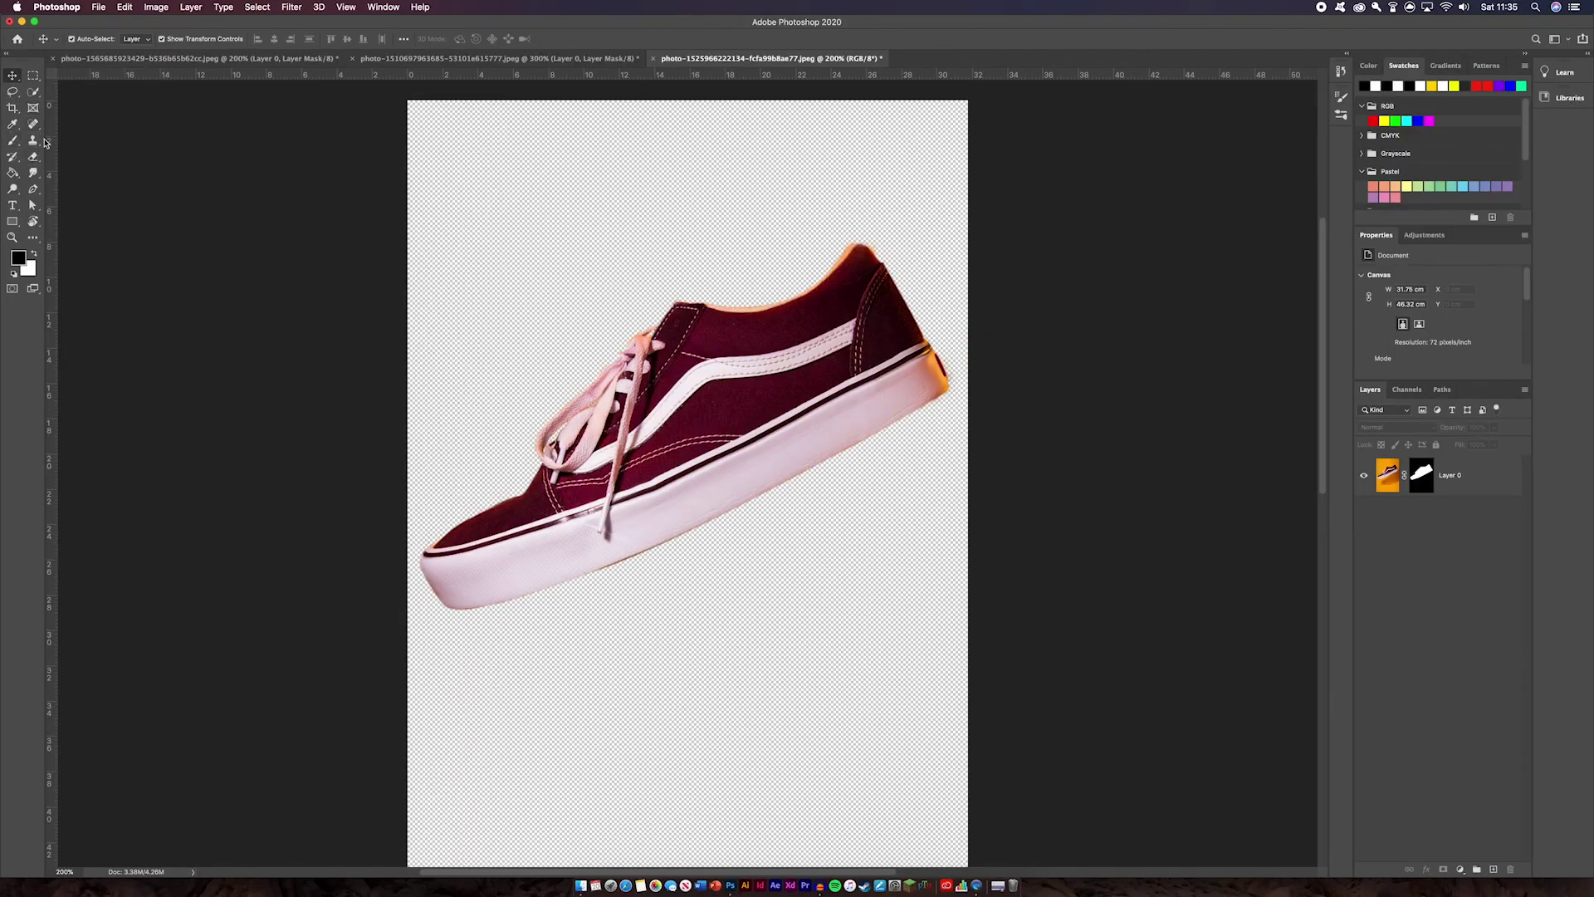
pyautogui.moveTo(33, 190); pyautogui.dragTo(94, 191)
pyautogui.click(95, 189)
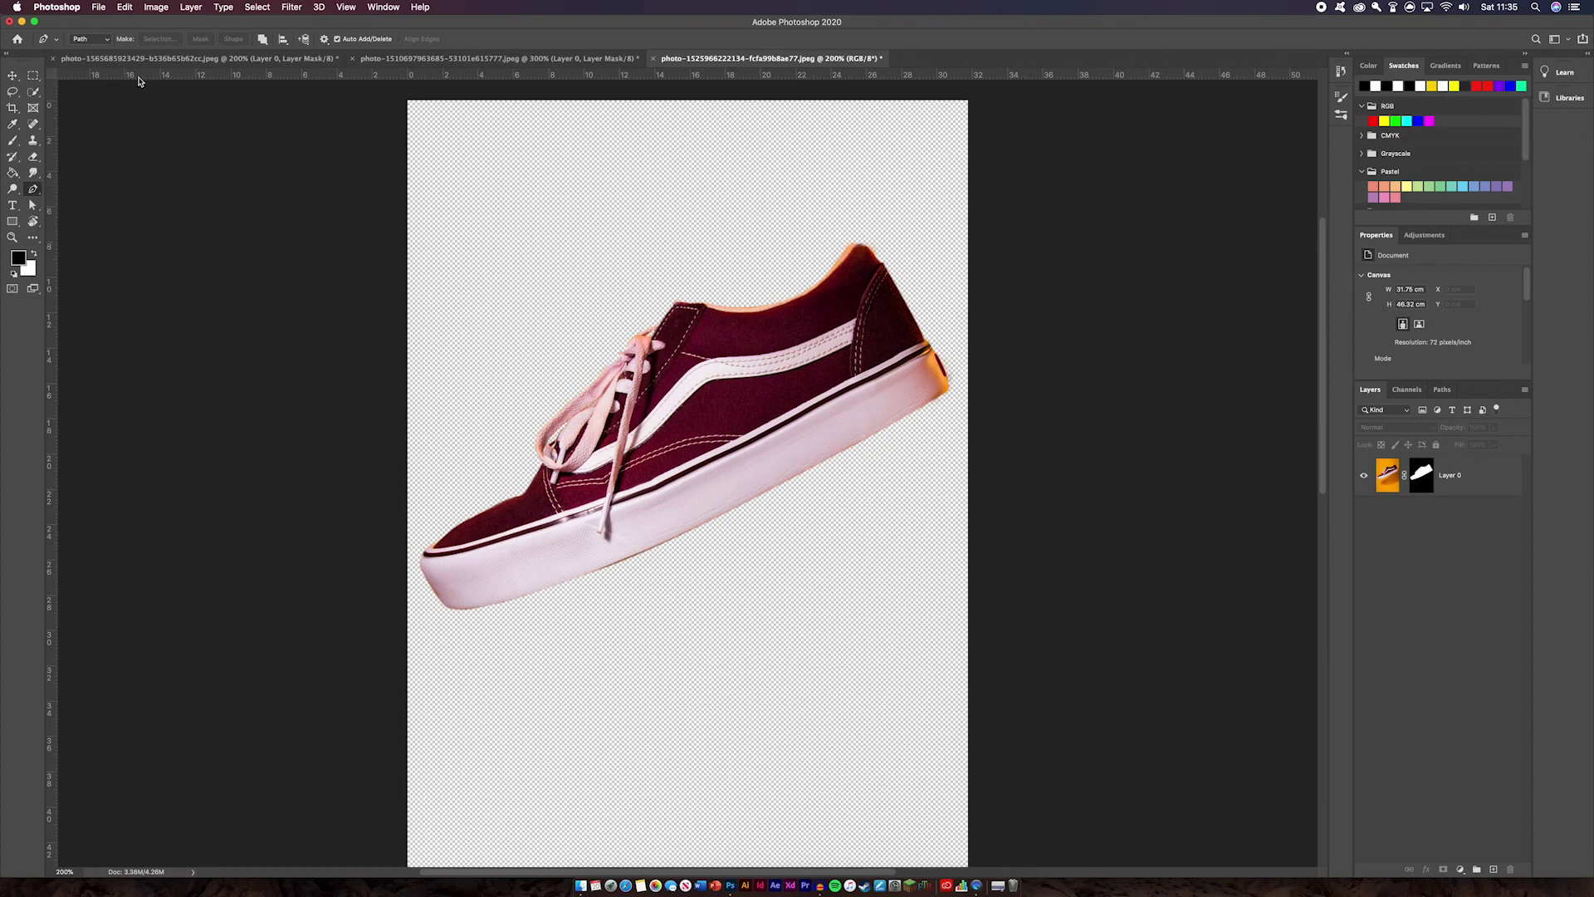